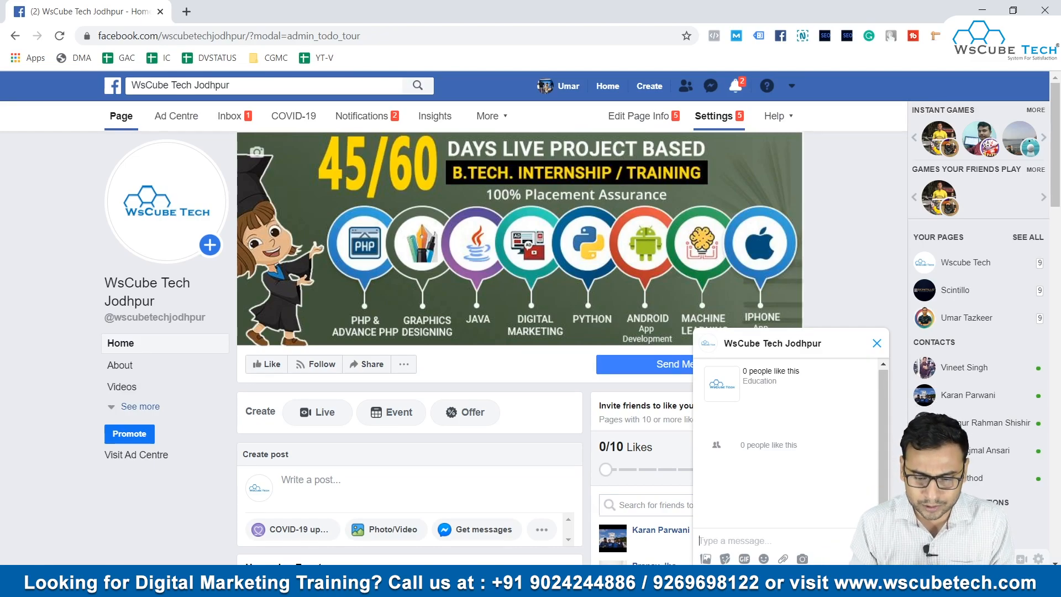
Step: Switch to the desktop's text editor by launching a new, empty Notepad window over the browser
mouse_move(561, 589)
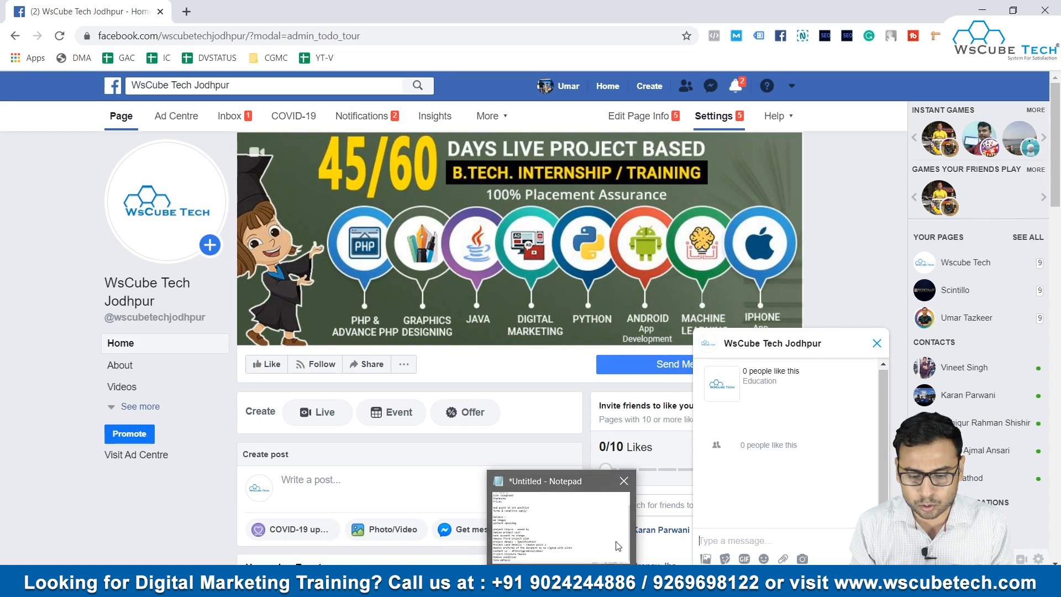
left_click(619, 546)
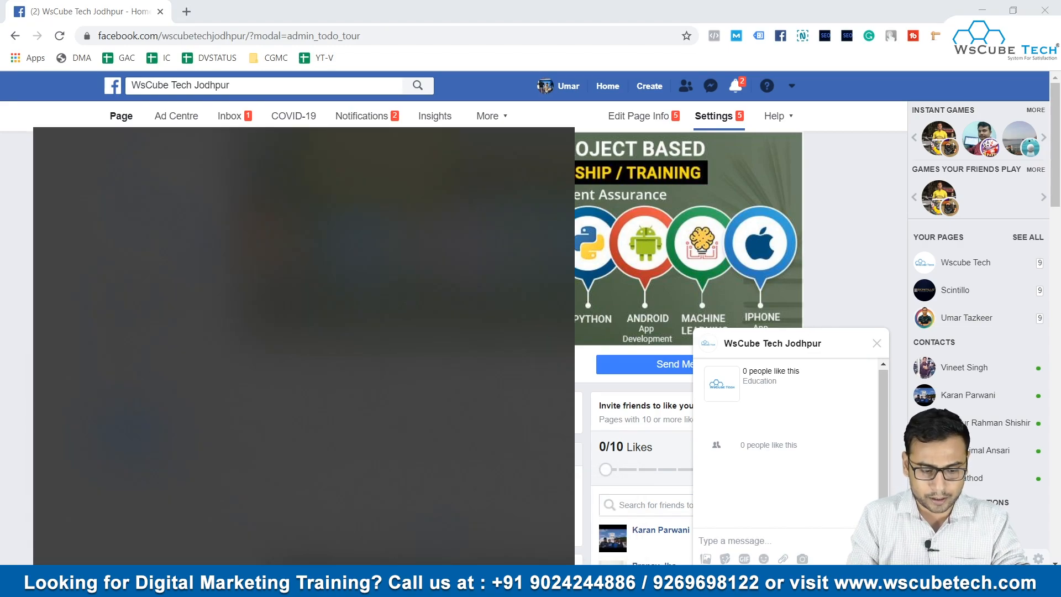
type("note")
key("Return")
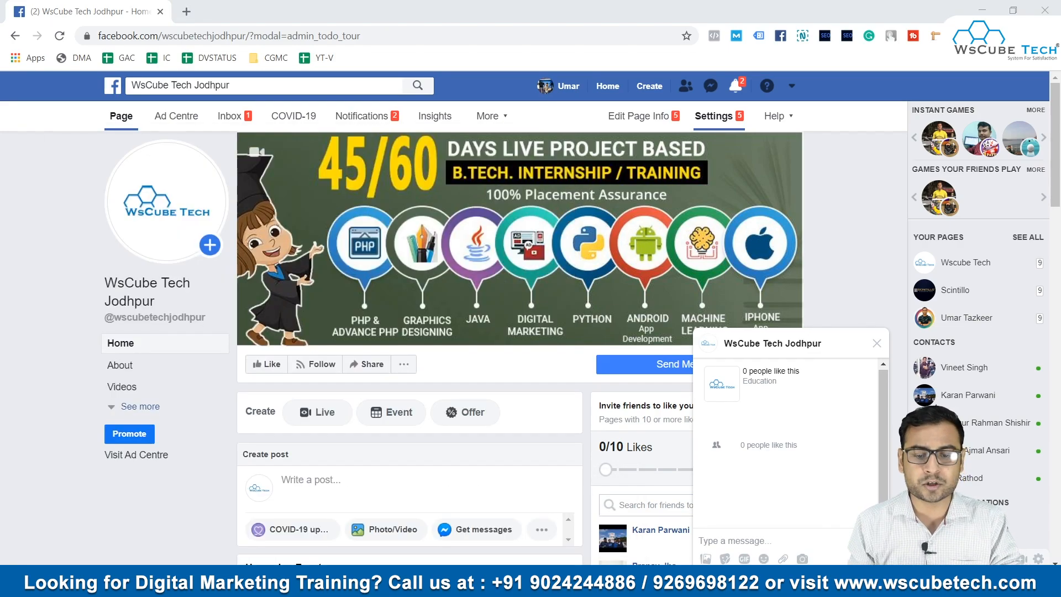
Step: Write "WsCube Tech" on the first line of the note and move the Notepad window fully into view
type("WsCubet ")
type("Tehc")
key("BackSpace")
key("BackSpace")
key("BackSpace")
key("BackSpace")
key("BackSpace")
key("BackSpace")
type("Tech")
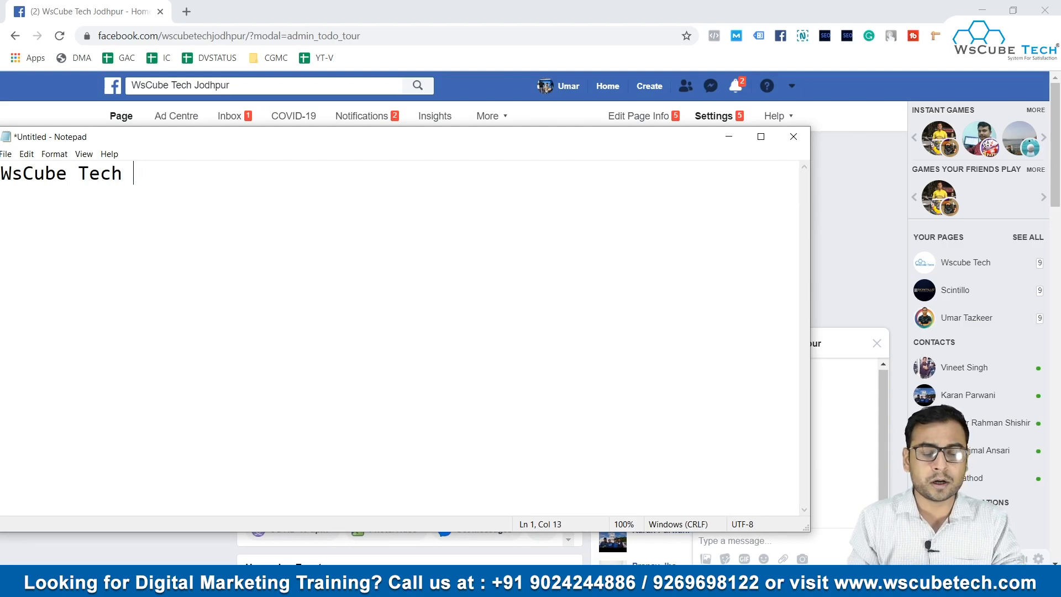
left_click_drag(327, 137, 434, 130)
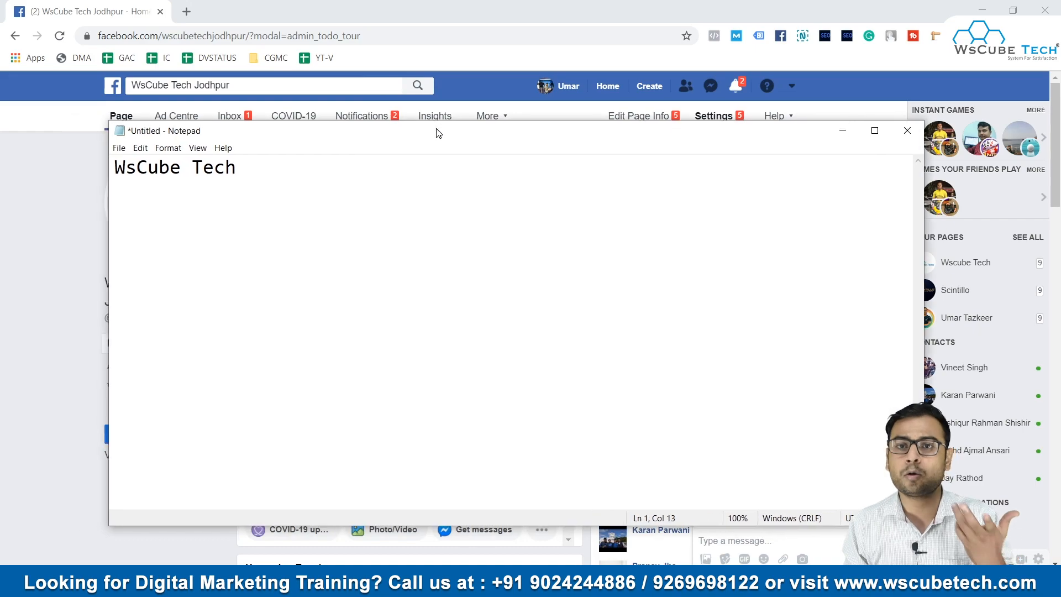
Step: Add the heading "Faqs -> Frequently asked Question" three lines below the title
key("Return")
key("Return")
key("Return")
type("Q")
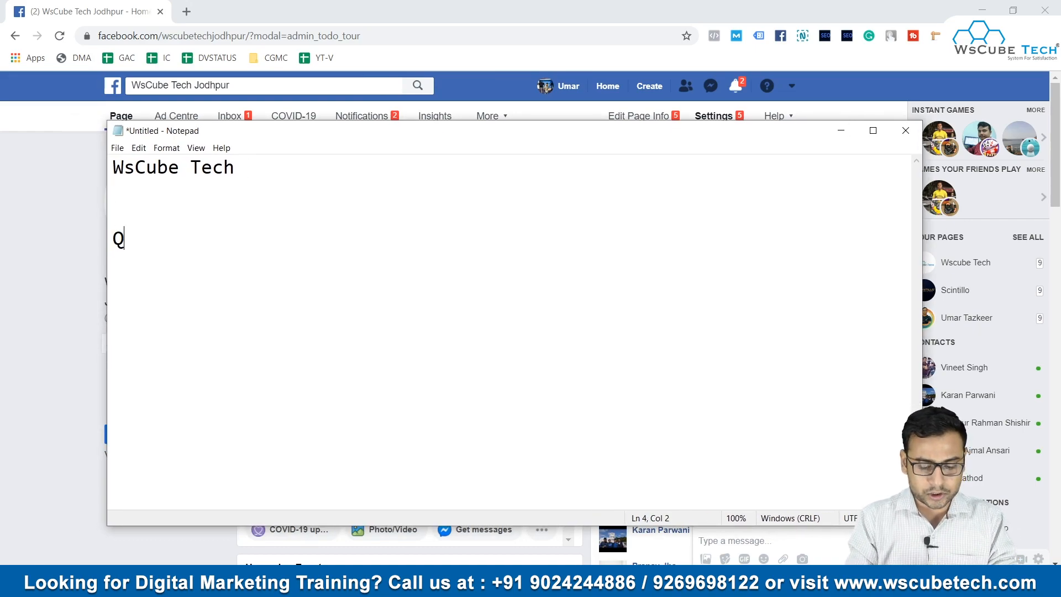
key("BackSpace")
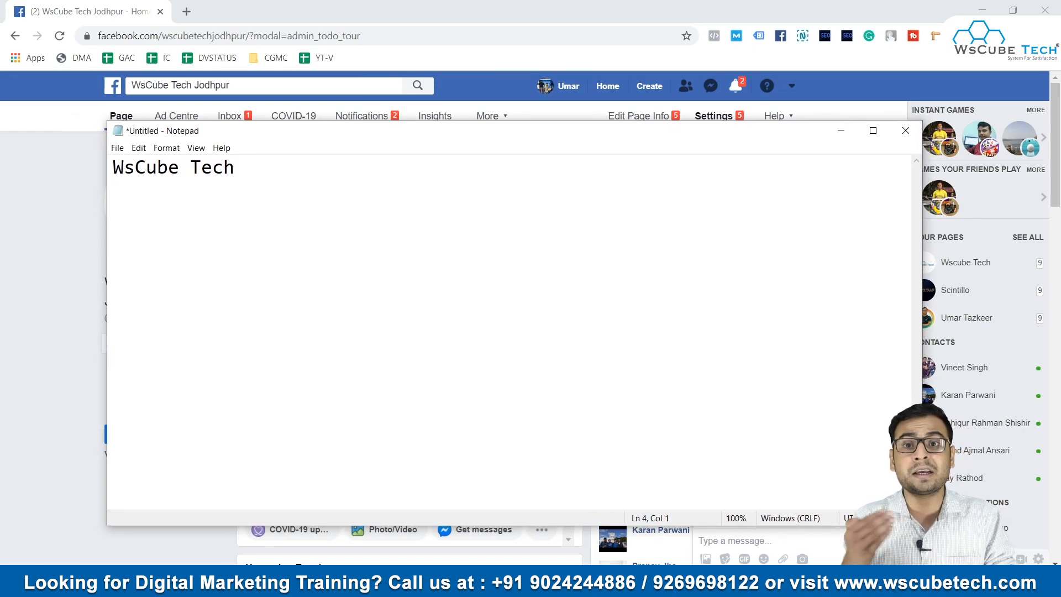
type("Faq")
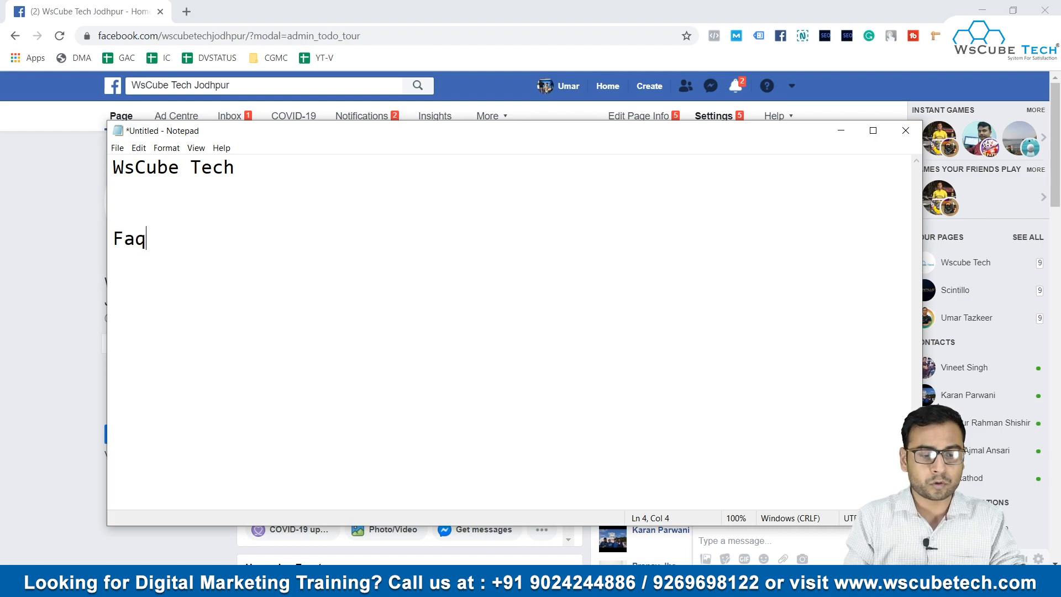
type("s -> Frequenc")
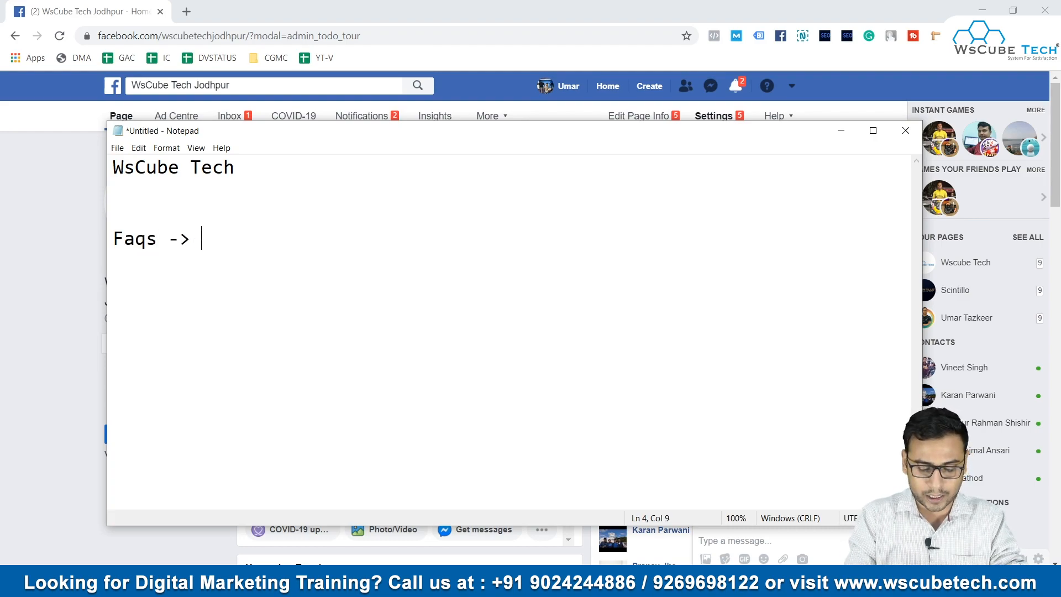
type("tly aske")
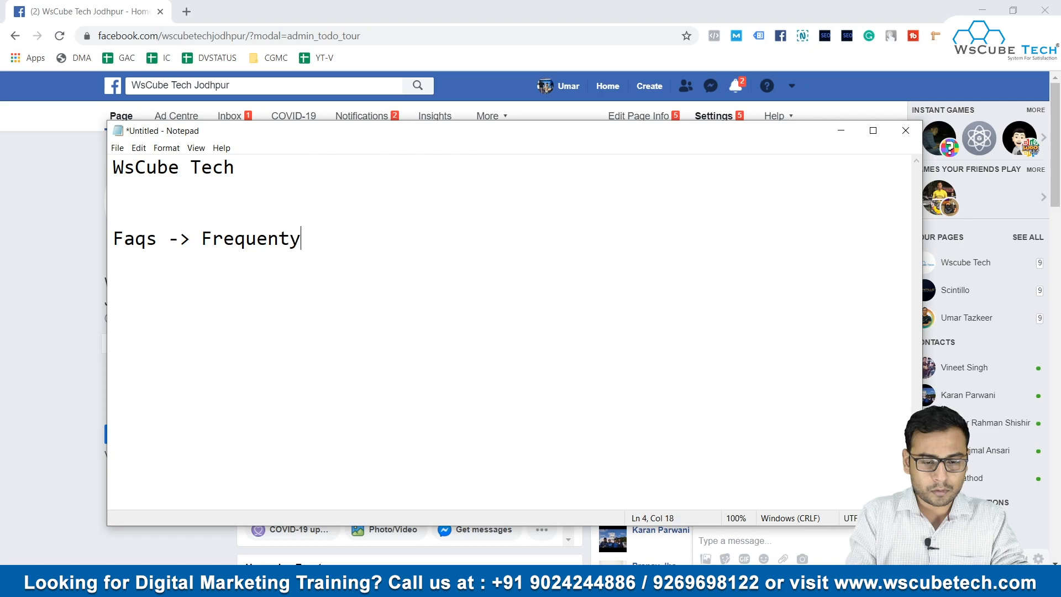
type("d Question")
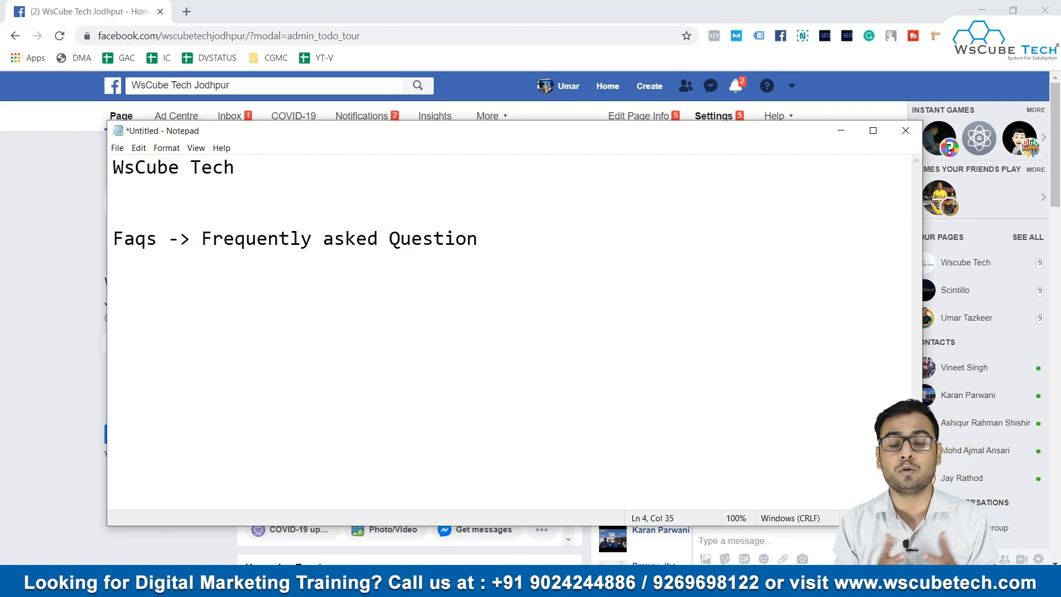
Step: Leave a blank line under the FAQ heading and write the question "When is your insititute open?"
left_click_drag(113, 239, 318, 239)
left_click(489, 238)
key("Return")
key("Return")
type("When is your insititue")
key("BackSpace")
key("BackSpace")
key("BackSpace")
key("BackSpace")
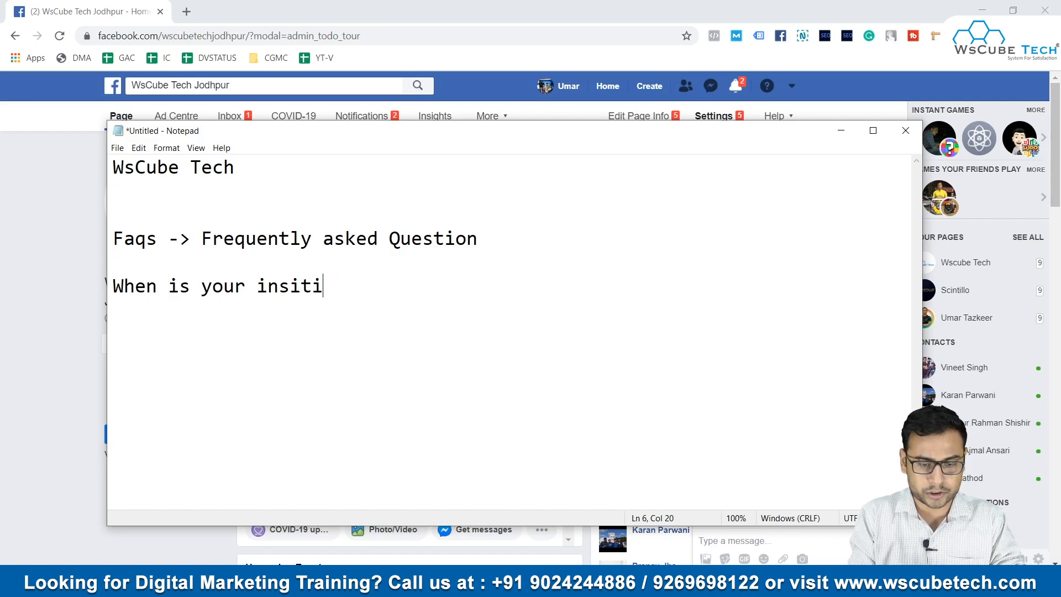
type("tute open?")
Step: Write the question "what are your timings?" on the following line
key("Return")
type("why")
key("BackSpace")
type("art")
key("BackSpace")
key("BackSpace")
key("BackSpace")
type("t are you")
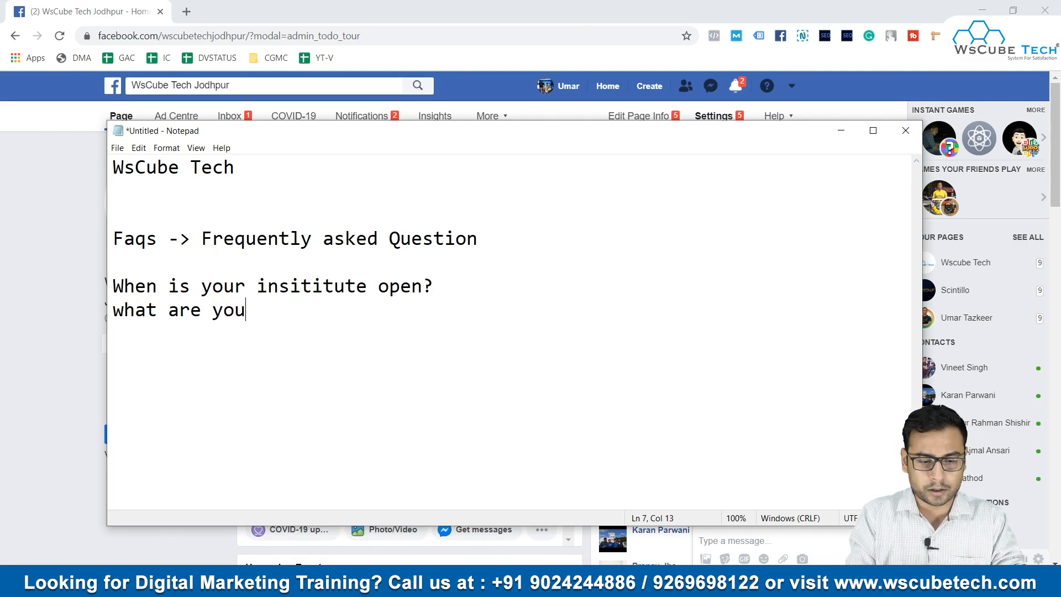
type("r timings?")
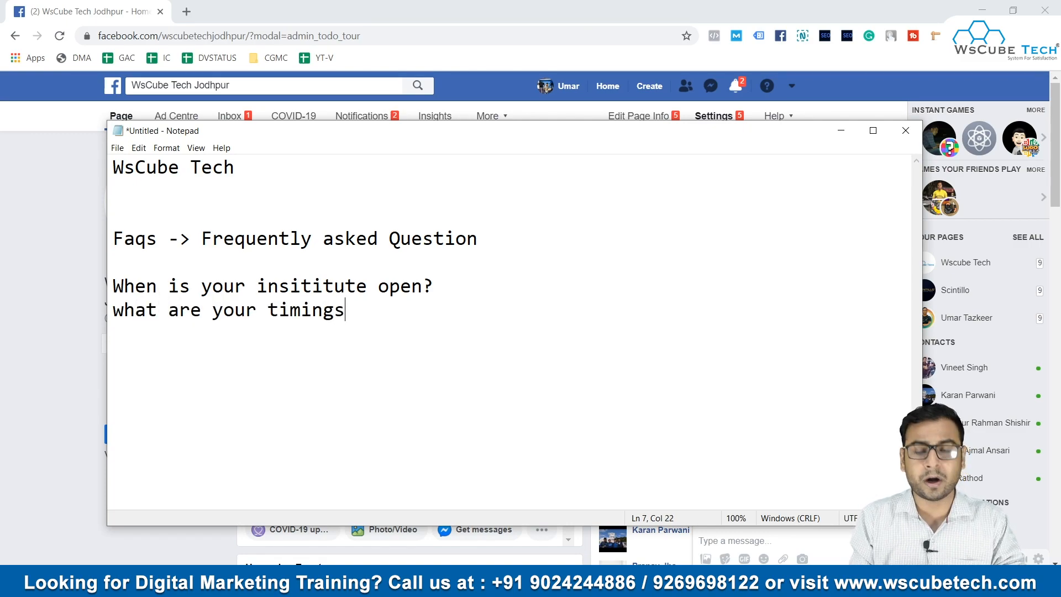
Step: Add the question "what courses do you provide?" below the timings question
key("Return")
type("what c")
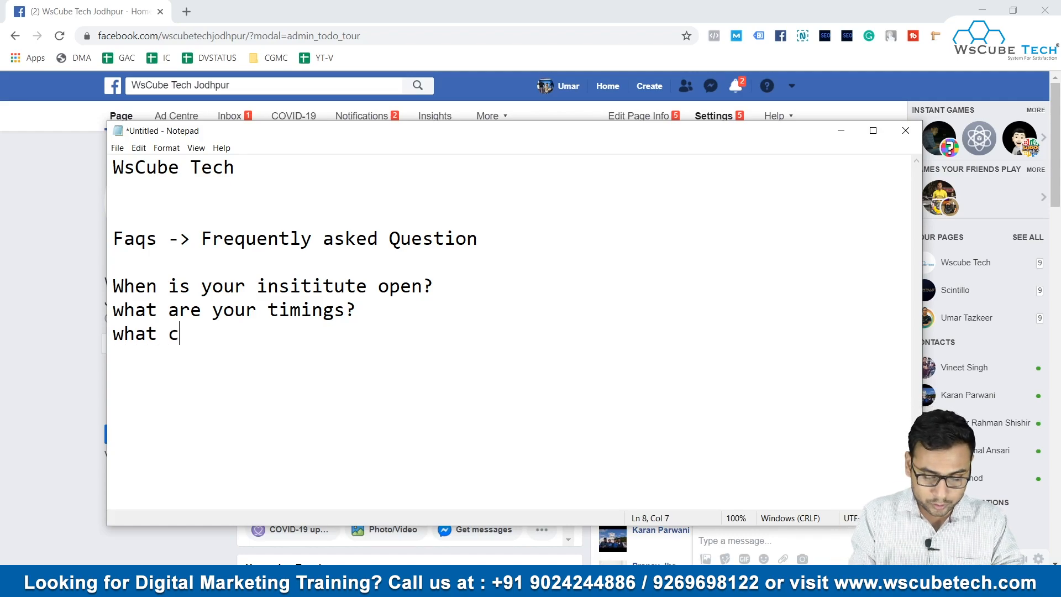
type("ourses do you provide")
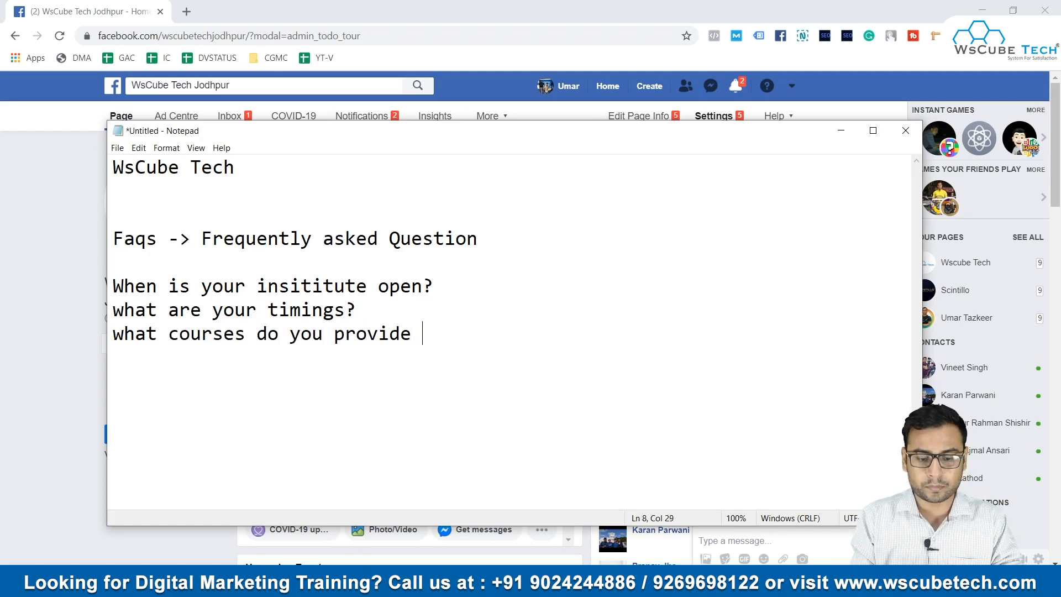
key("BackSpace")
type("?")
key("Return")
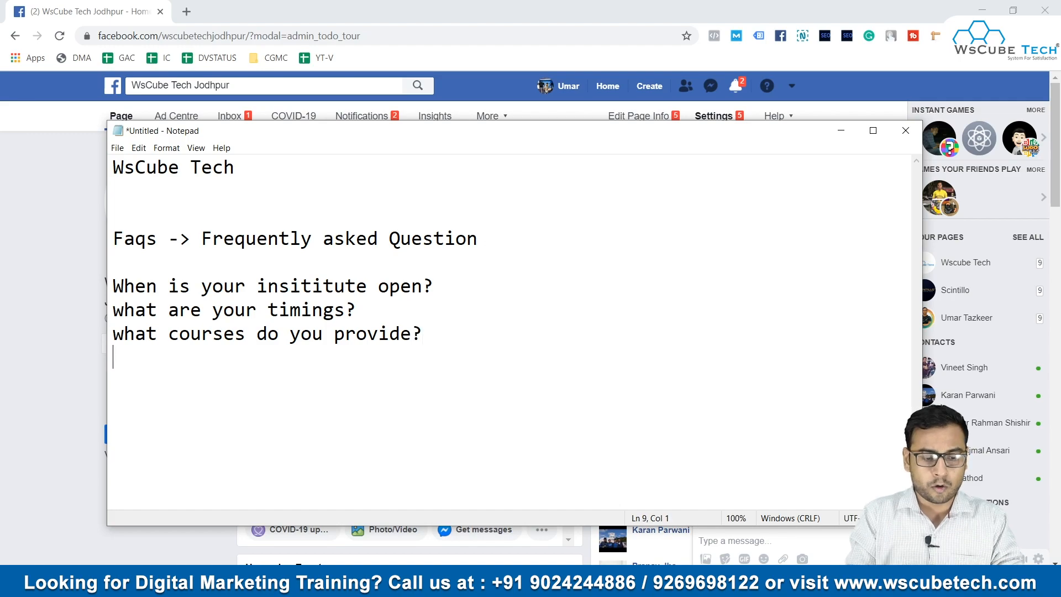
Step: Add the question "where your branch is located?" at the end of the list, followed by a line break
type("where you")
type(" nbra")
key("BackSpace")
key("BackSpace")
key("BackSpace")
key("BackSpace")
key("BackSpace")
type("r branch")
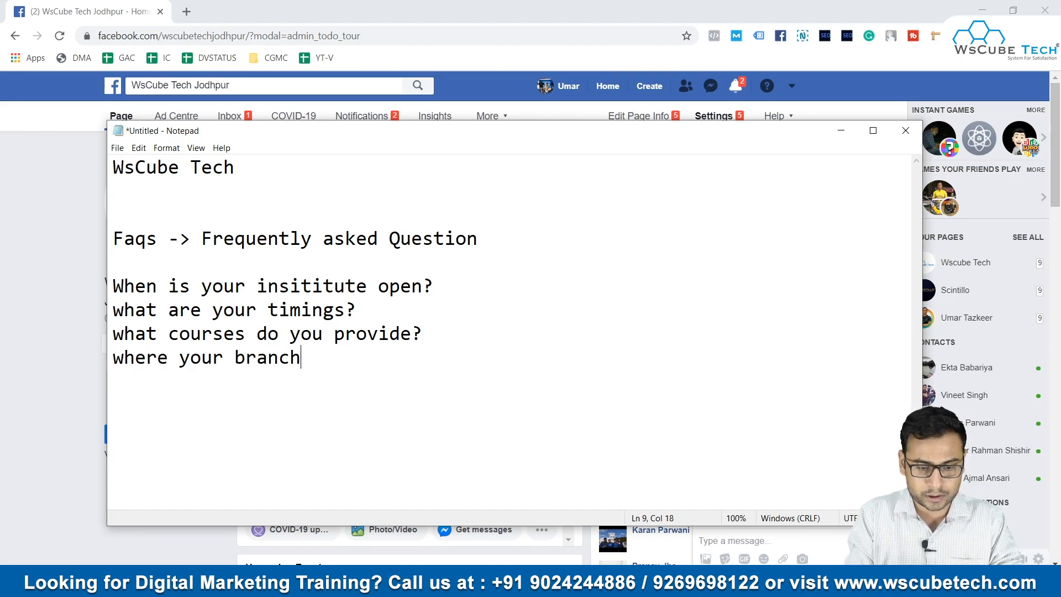
type(" is located?")
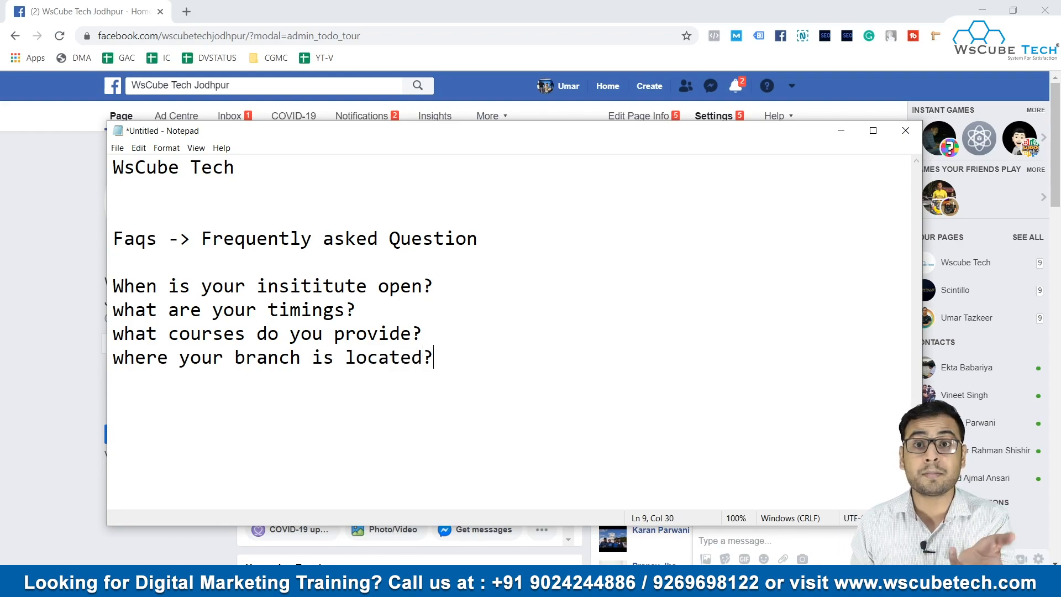
key("Return")
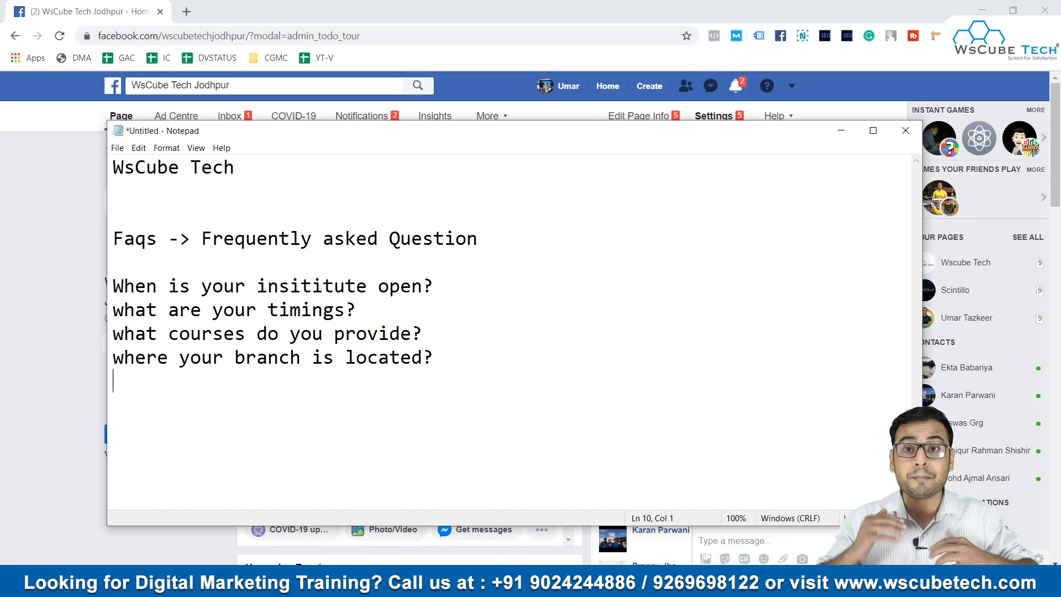
Step: Insert a line below the timings question and write the answer "Our timings are from 9am to 7pm"
key("Up")
key("Up")
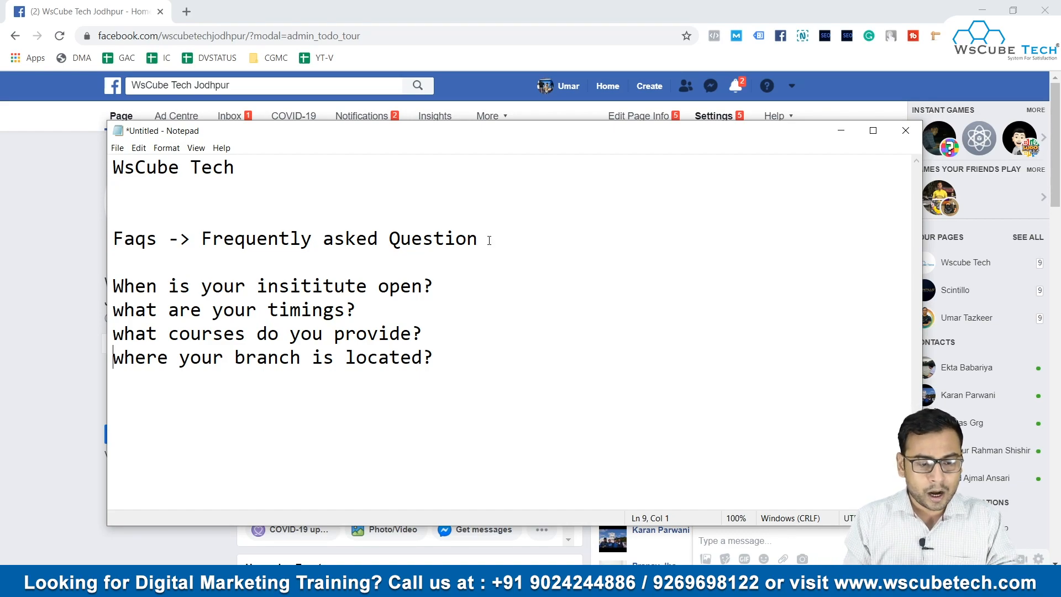
key("Return")
key("Up")
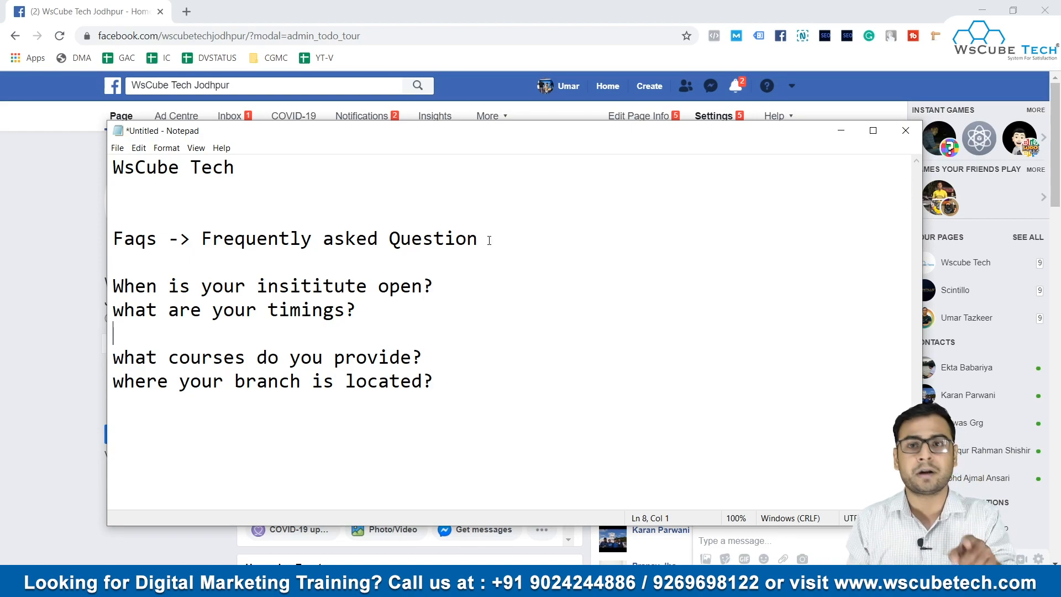
type("Our timing is")
key("BackSpace")
key("BackSpace")
type("a")
key("BackSpace")
key("BackSpace")
type("s are ")
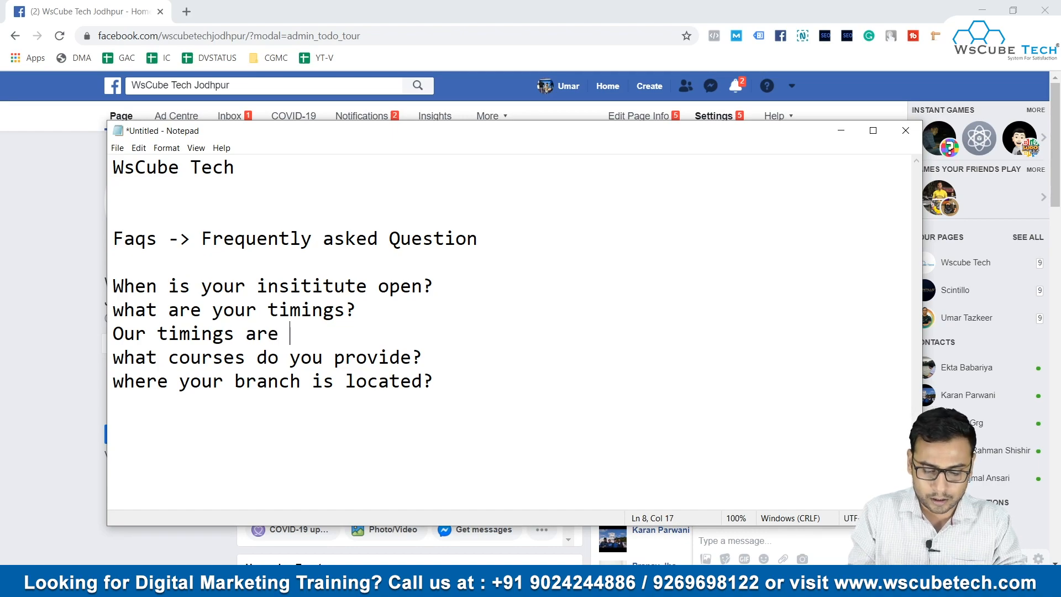
type("from 9am to 7om")
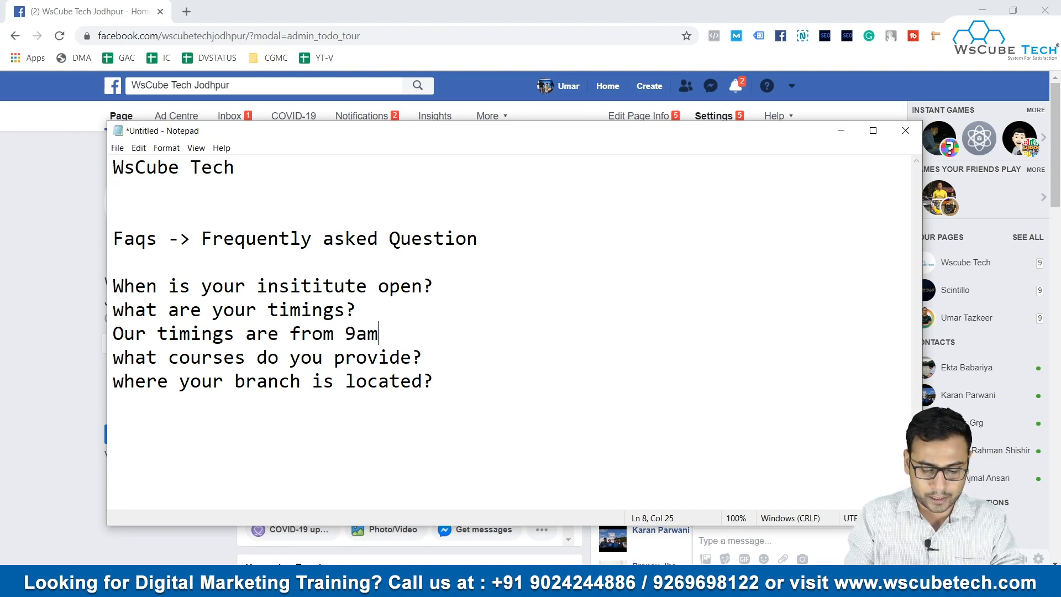
key("BackSpace")
key("BackSpace")
type("pm")
Step: Prefix the question "what are your timings?" with "Q." and a space
key("Up")
key("Left")
key("Left")
key("Left")
key("Left")
key("Left")
key("Left")
key("Left")
key("Left")
key("Left")
key("Left")
key("Left")
key("Left")
key("Left")
key("Left")
key("Left")
key("Left")
key("Left")
key("Left")
key("Left")
key("Left")
key("Left")
type("1")
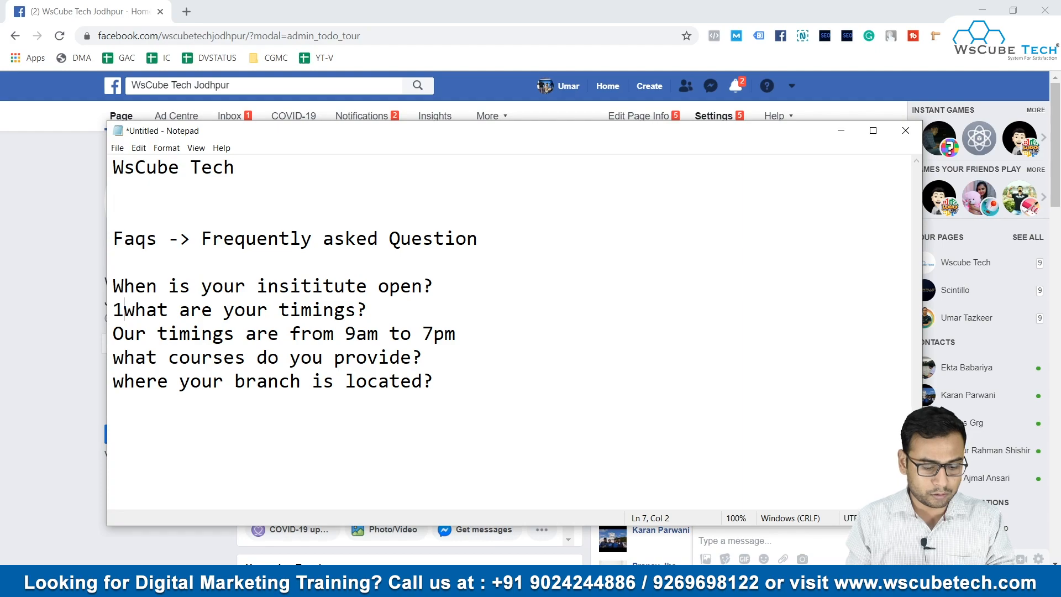
type("Q.")
key("Left")
key("Left")
key("Left")
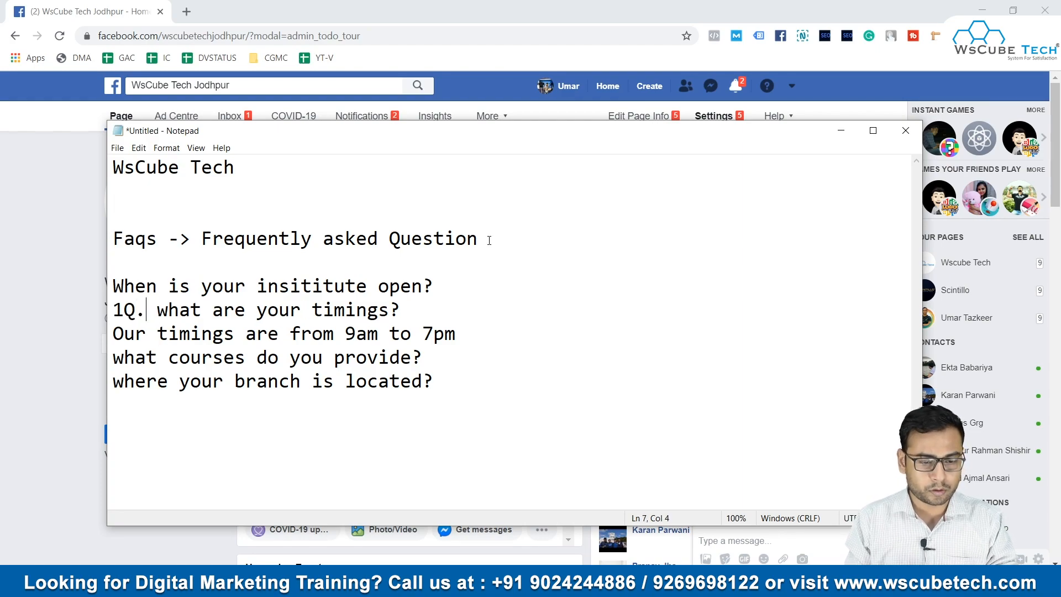
key("BackSpace")
Step: Prefix the timings answer with "Ans." and a space
key("Down")
type("Ans")
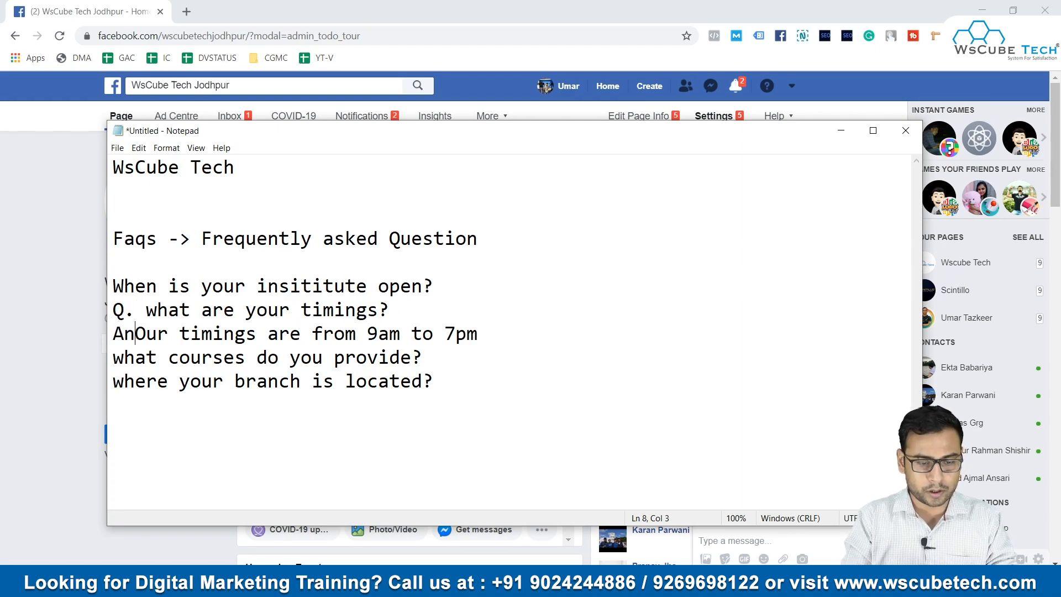
key("BackSpace")
type(".")
Step: Insert a blank line above "what courses do you provide?" and prefix that question with "Q." and a space
key("Down")
key("Left")
key("Left")
key("Left")
key("Left")
key("Left")
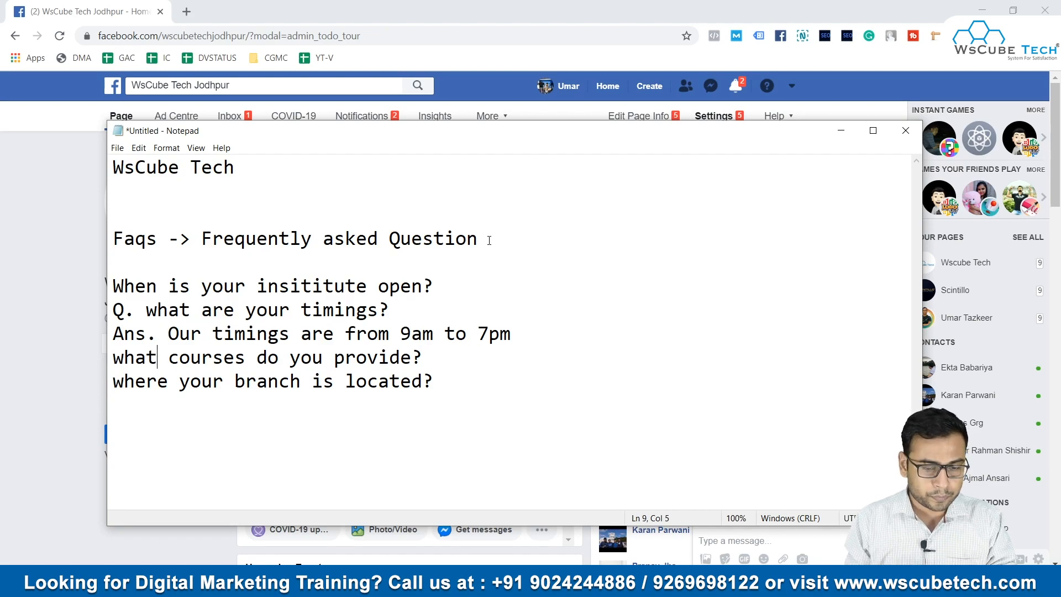
key("Return")
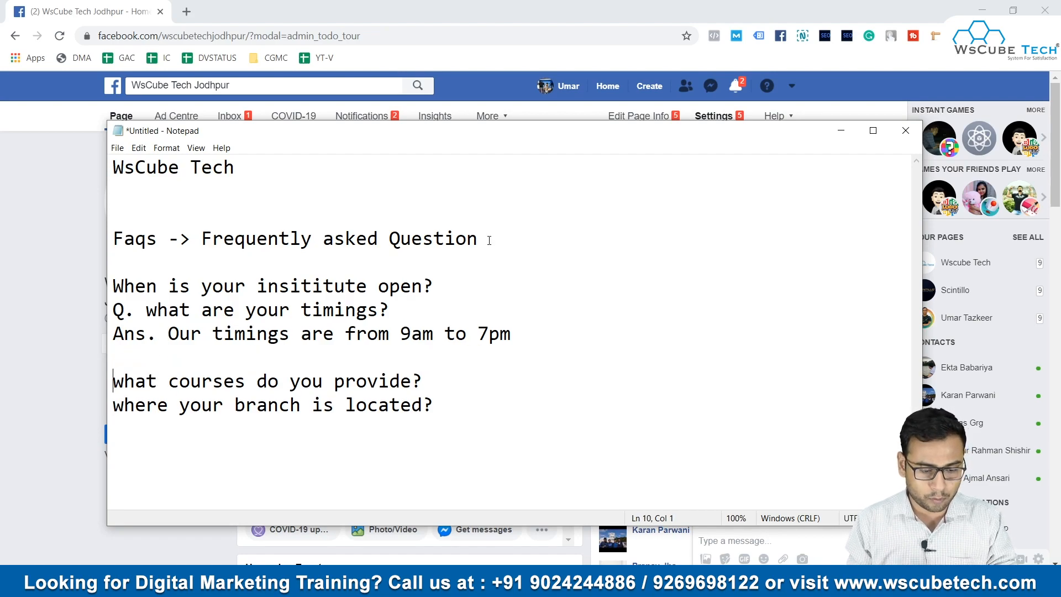
type("Q.")
Step: Insert the answer "Ans. Digital Marketing course" below the courses question, followed by a new line
key("Right")
key("Right")
key("Right")
key("Right")
key("Right")
key("Right")
key("Right")
key("Right")
key("Right")
key("Right")
key("Right")
key("Right")
key("Right")
key("Right")
key("Right")
key("Right")
key("Right")
key("Right")
key("Right")
key("Right")
key("Left")
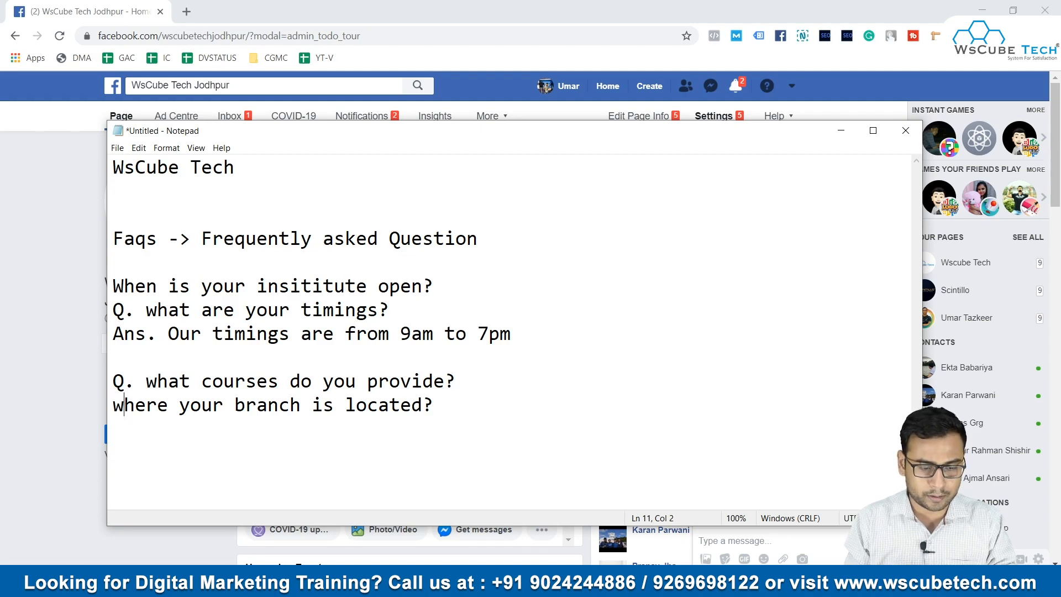
key("Left")
key("Return")
key("Up")
type("Ans")
key("BackSpace")
type(". Digital Markeing")
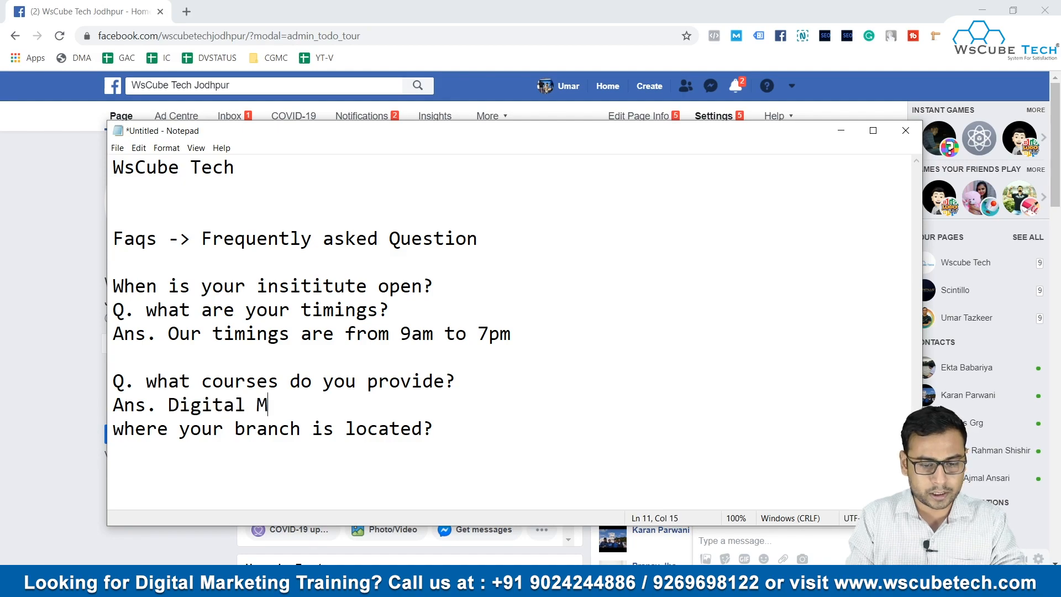
key("BackSpace")
key("BackSpace")
key("BackSpace")
type("ting cours")
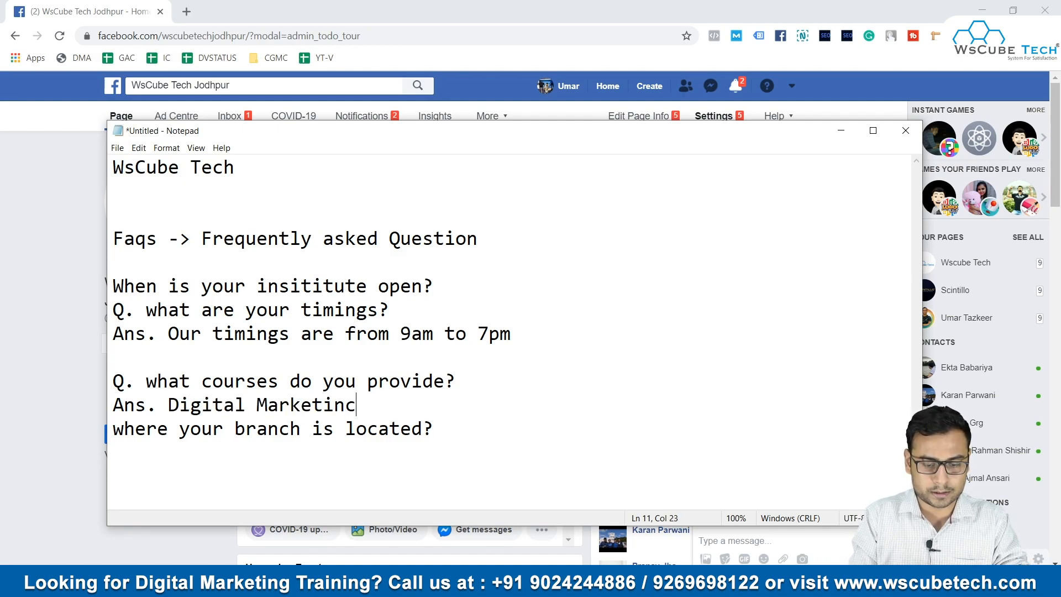
type("e")
key("Return")
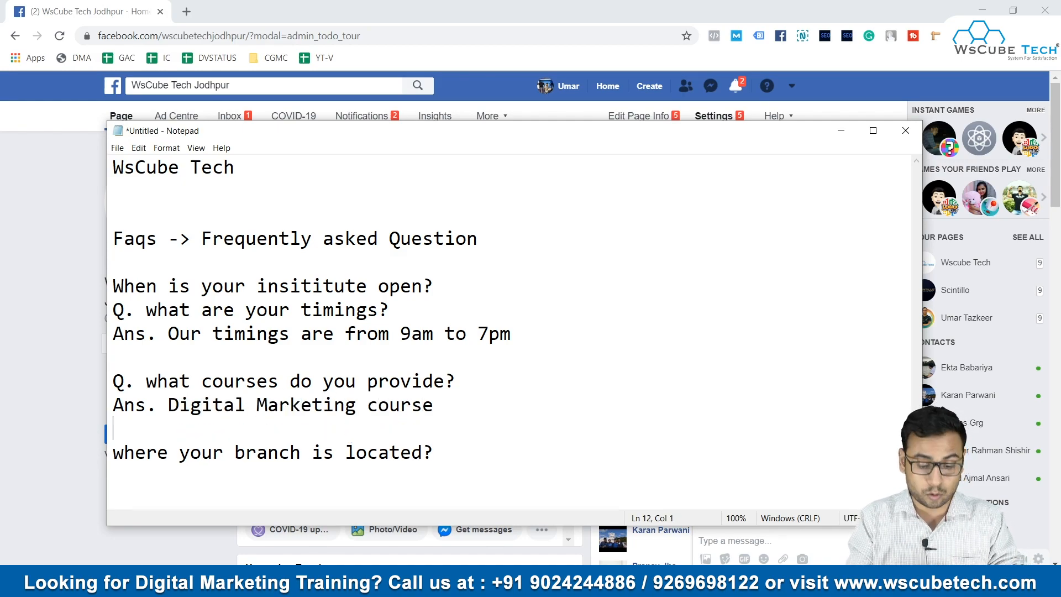
Step: Add "Web development course" as the second course in the answer, followed by a line break
type("Web develop")
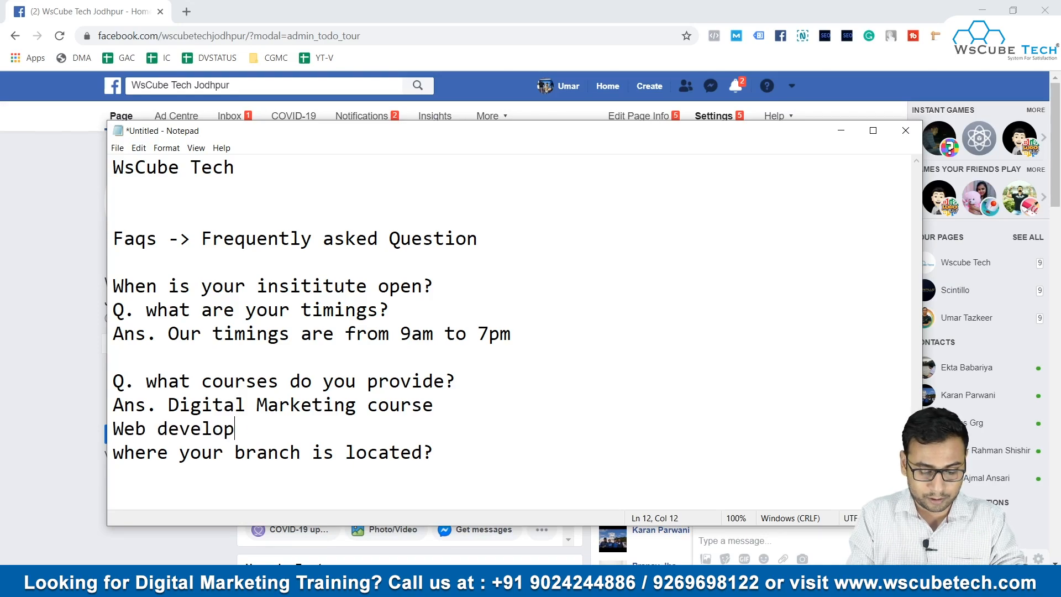
type("ment course")
key("Return")
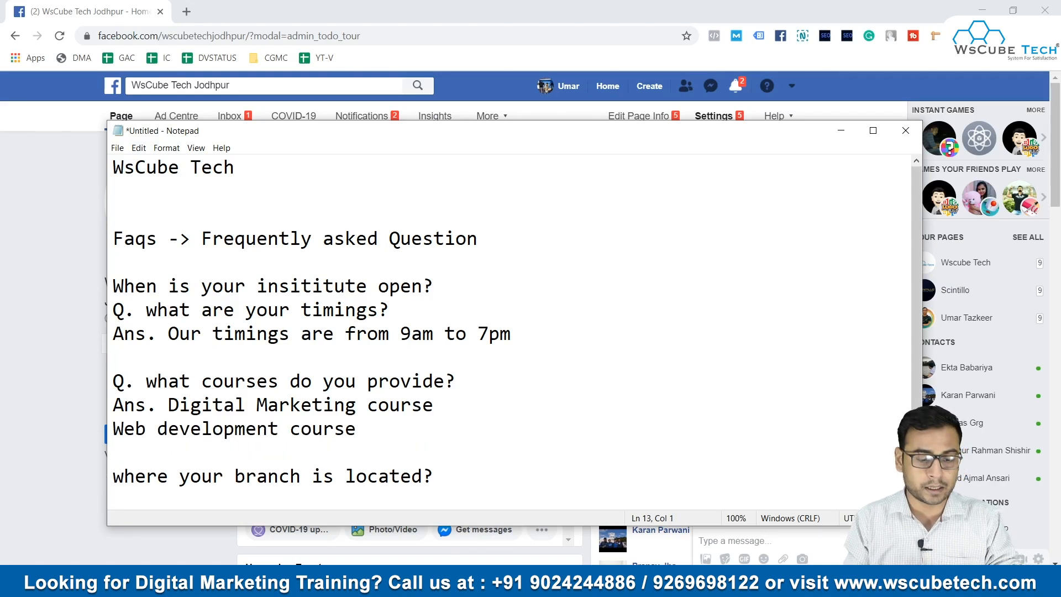
Step: Add "android development course" as the third course in the answer, followed by a line break
type("androdi")
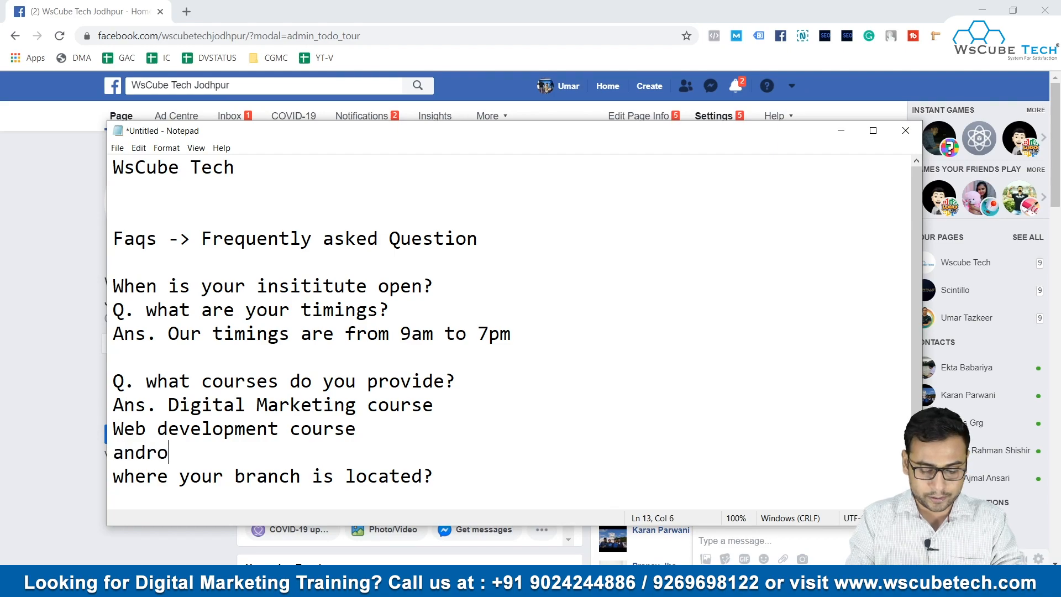
key("BackSpace")
key("BackSpace")
key("BackSpace")
key("BackSpace")
type("r")
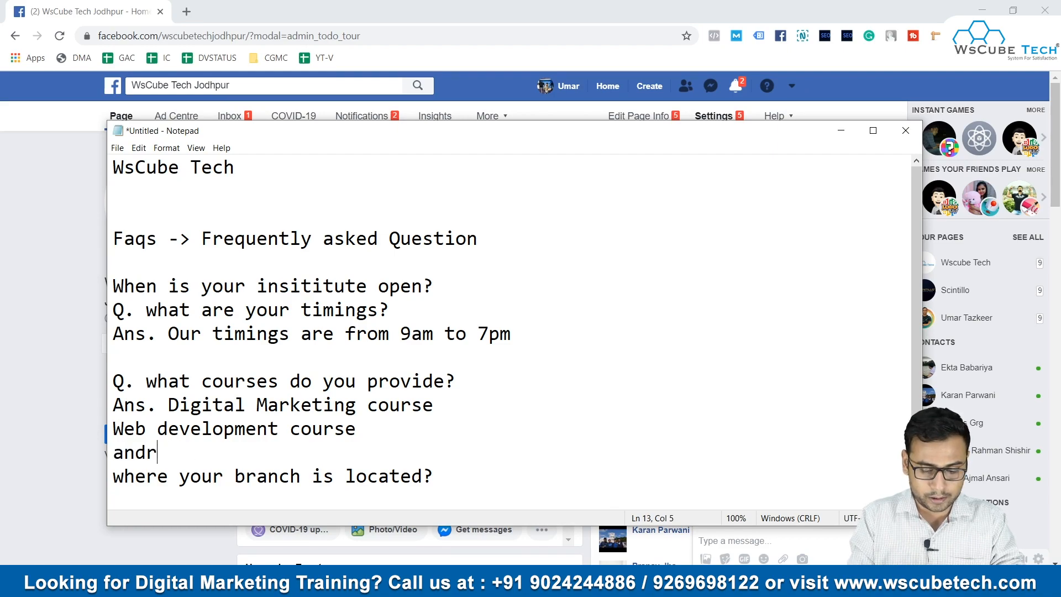
type("oid develo")
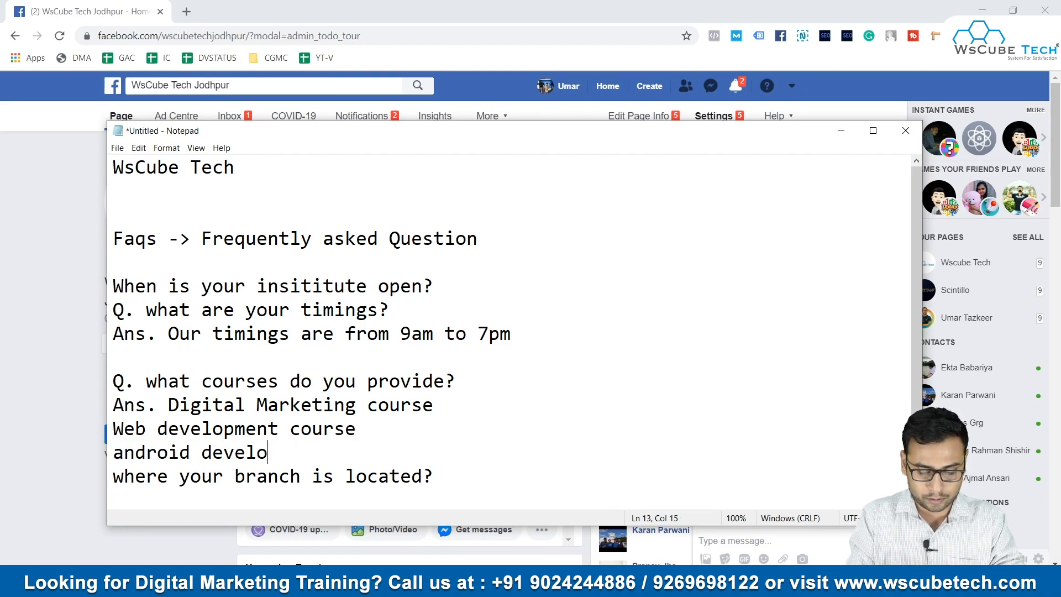
type("pment course")
key("Return")
Step: Add "IOS development course" and "C, C++ Course" on separate lines to complete the list of courses
type("IOS development course")
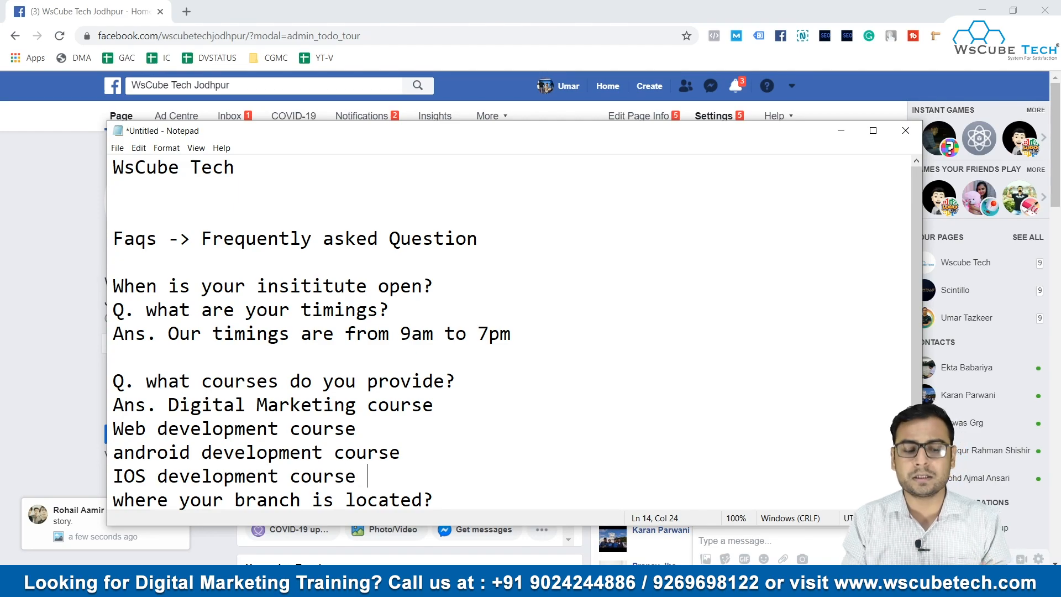
key("Return")
type("C")
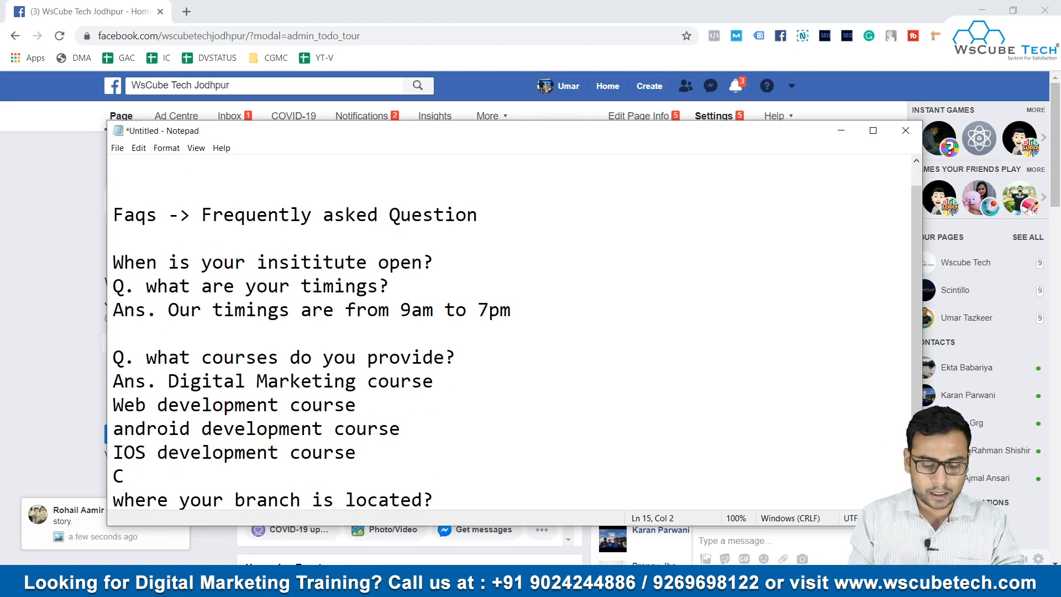
type(", C")
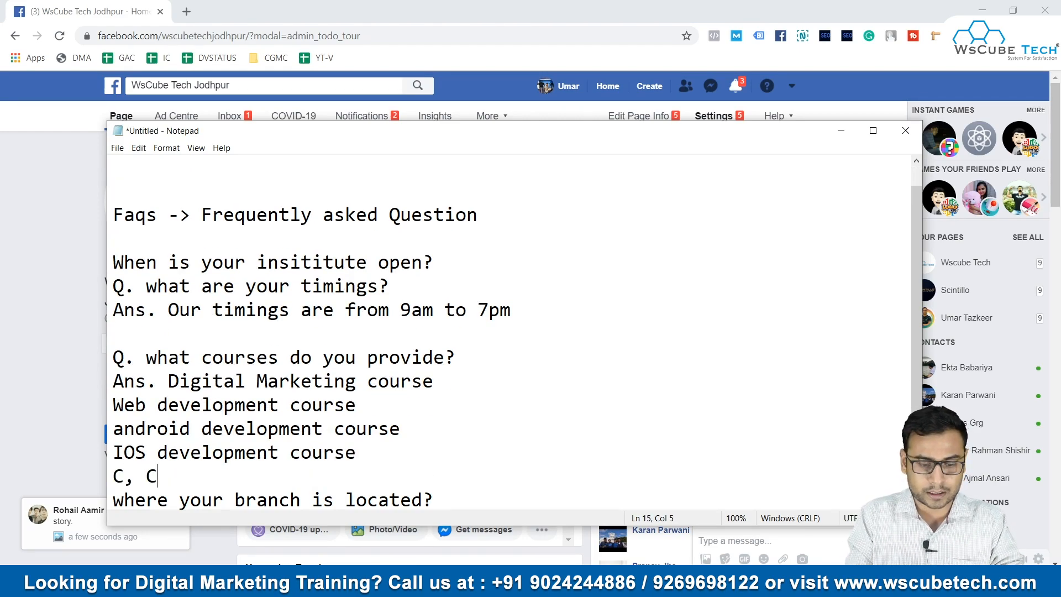
type("++ Course")
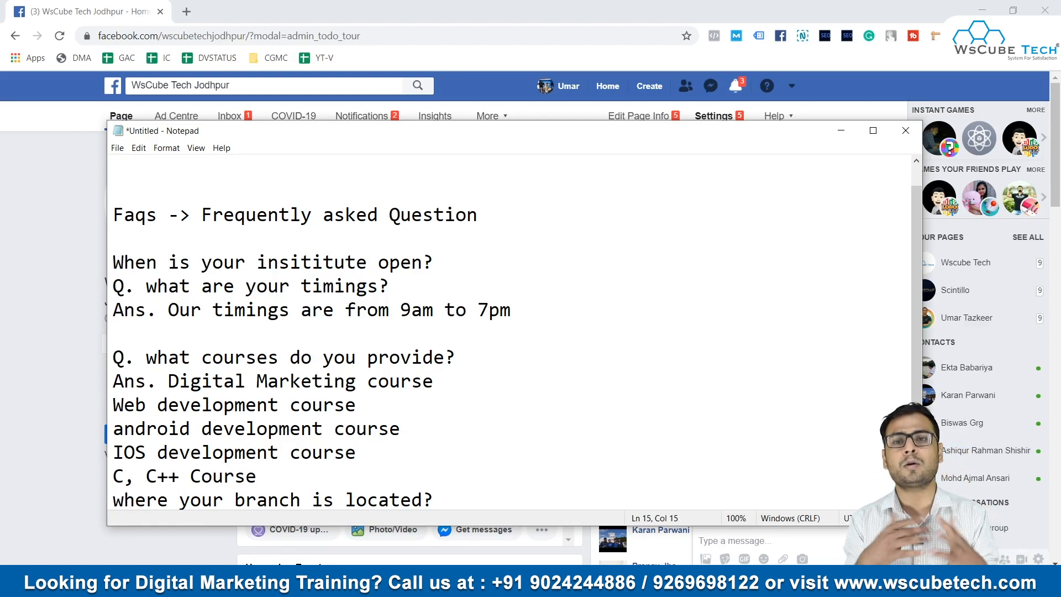
Step: Separate the course list from the branch question with a blank line and enter "Jodhpur" below that question
key("Return")
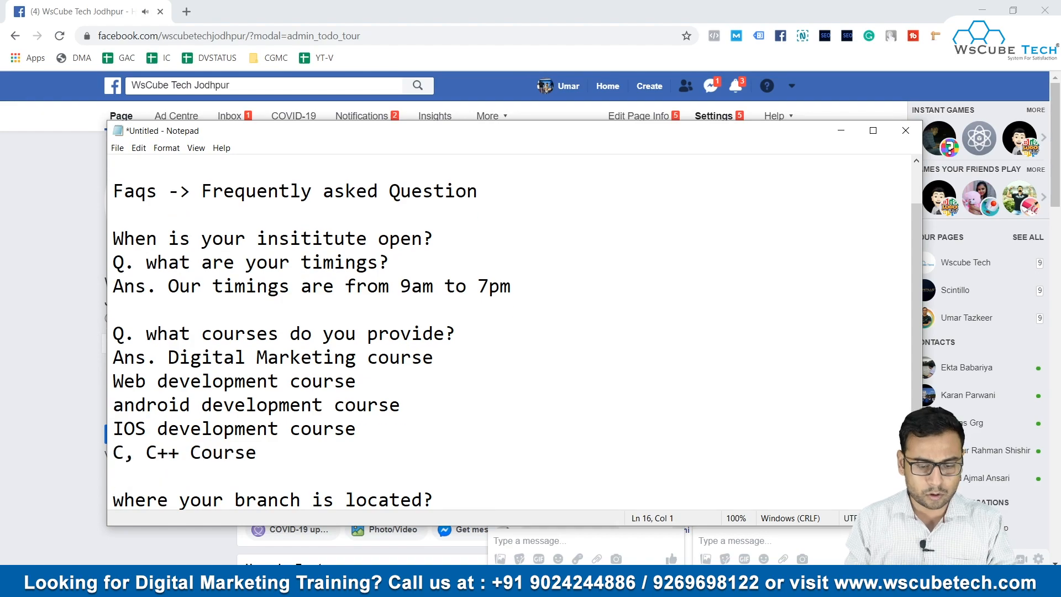
scroll(443, 435, "down", 1)
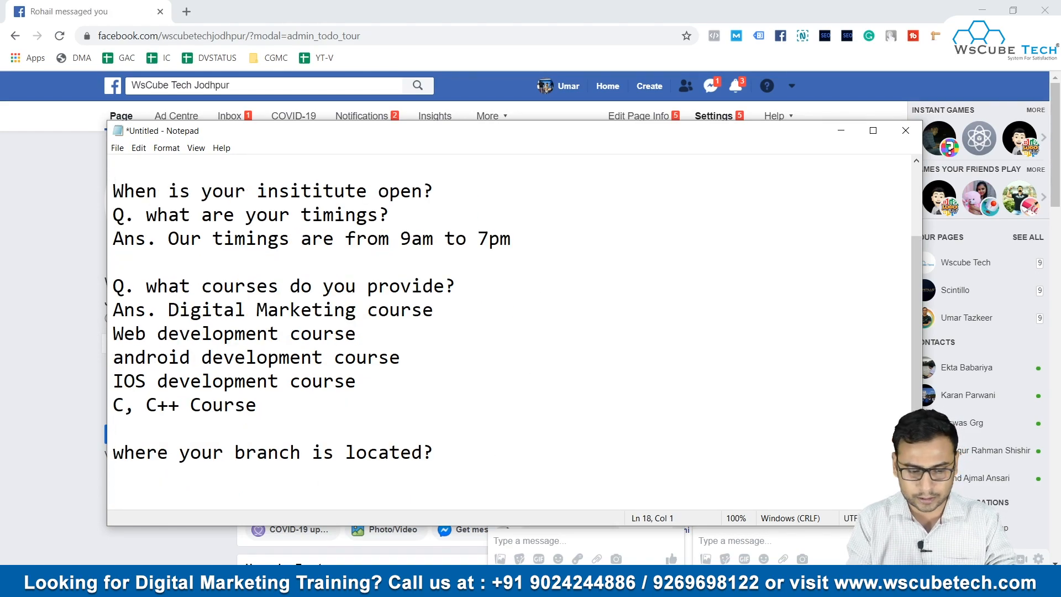
type("Jodhpur")
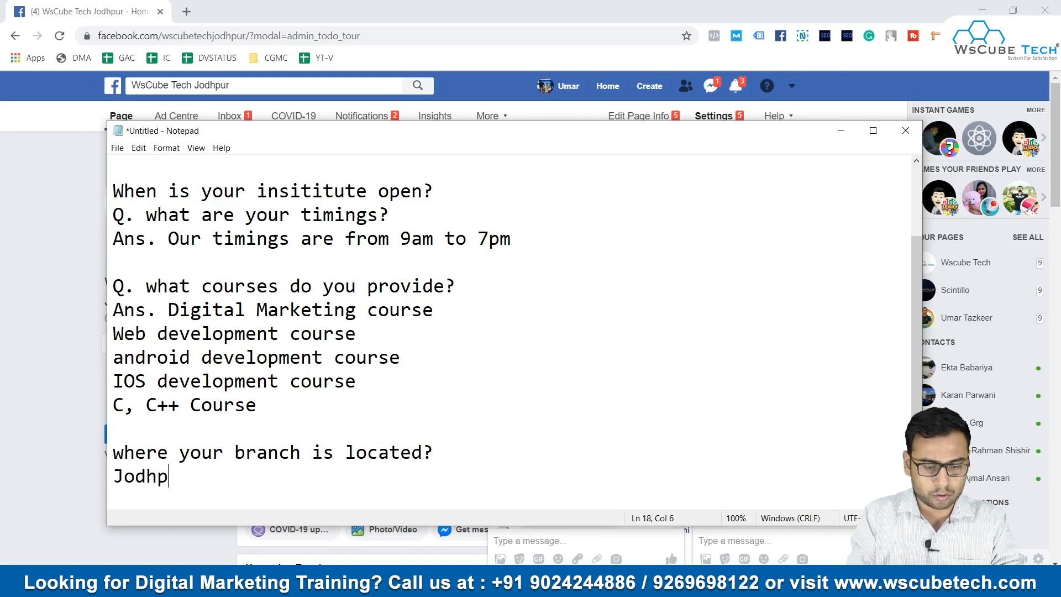
Step: Remove the blank lines between the "WsCube Tech" title and the "Faqs -> Frequently asked Question" heading
key("Up")
key("Up")
key("Up")
key("Up")
key("Up")
key("Up")
key("Up")
key("Up")
key("Up")
key("Up")
key("Up")
key("Up")
key("Up")
key("Up")
key("Up")
key("Up")
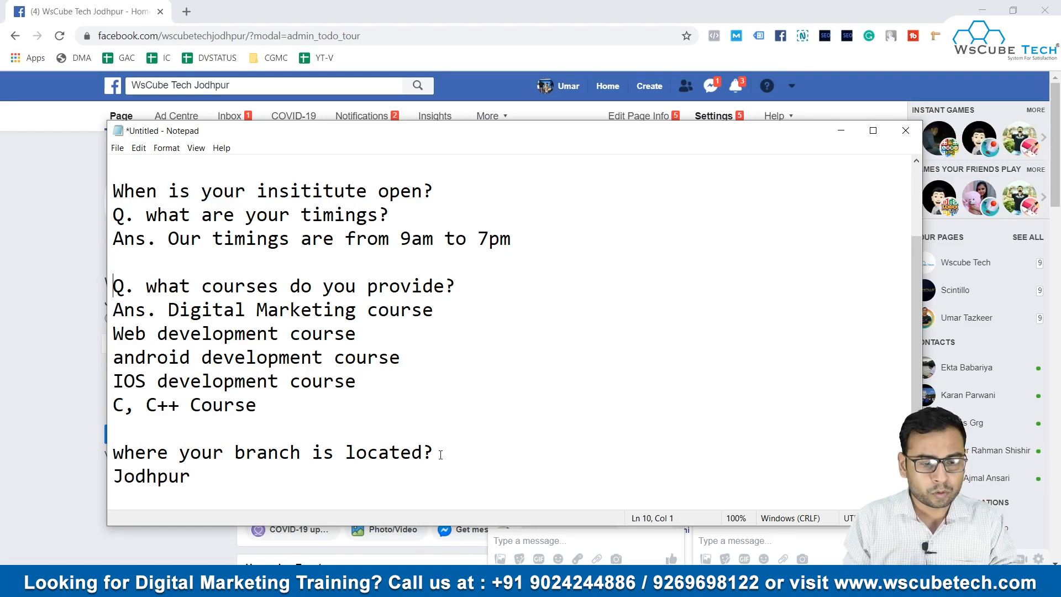
key("Up")
key("Down")
key("Down")
key("Down")
key("BackSpace")
key("BackSpace")
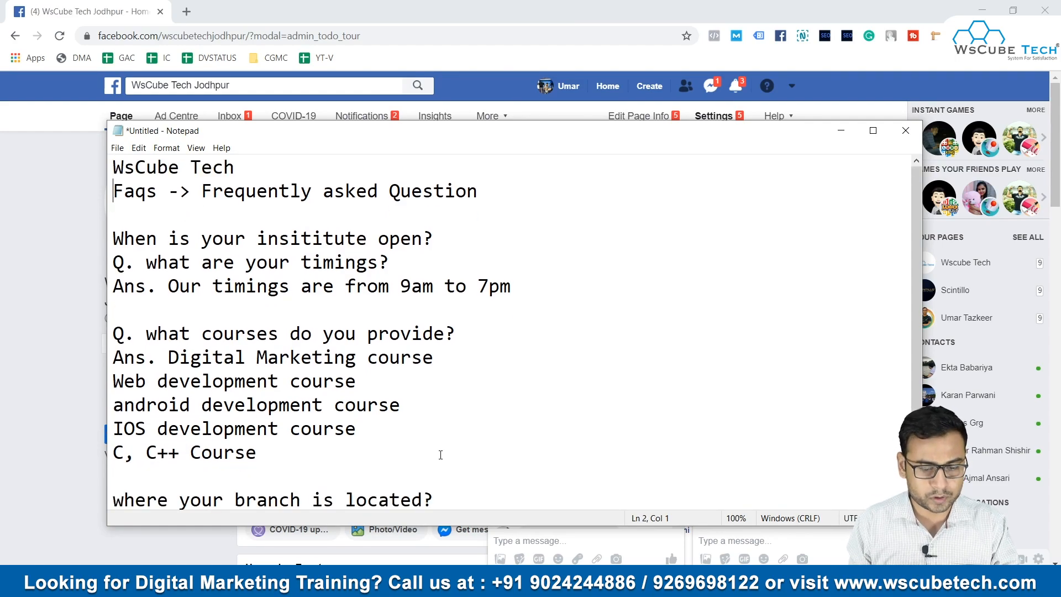
key("ctrl+End")
key("Return")
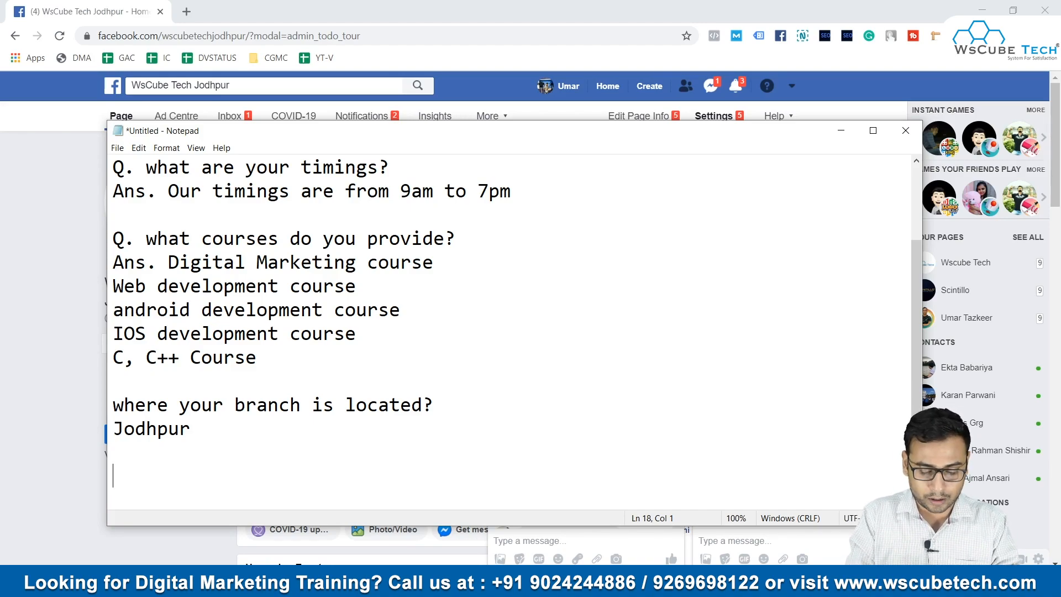
type("What is your websit e")
key("BackSpace")
key("BackSpace")
type("e?")
key("Return")
type("Ans > www.wscubtech.com")
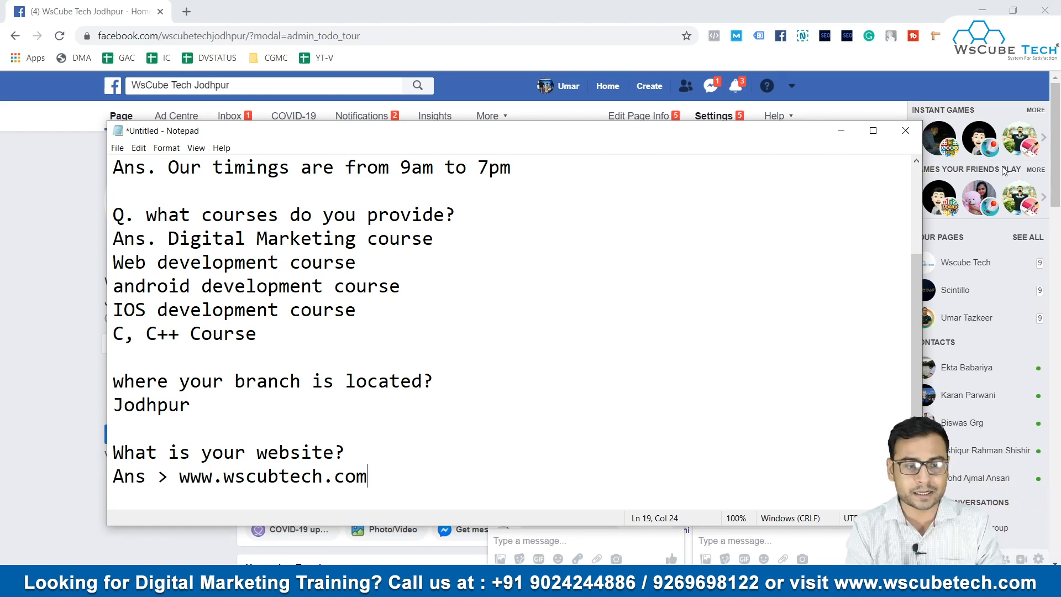
Step: Switch to the WsCube Tech Jodhpur Facebook page in the browser and close both open chat windows
left_click(539, 5)
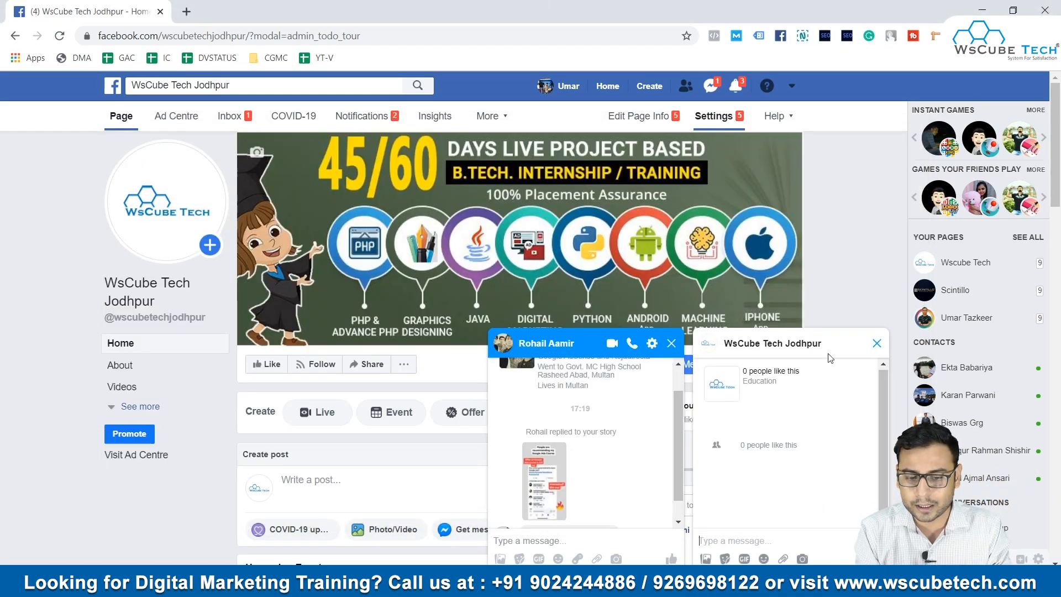
left_click(672, 343)
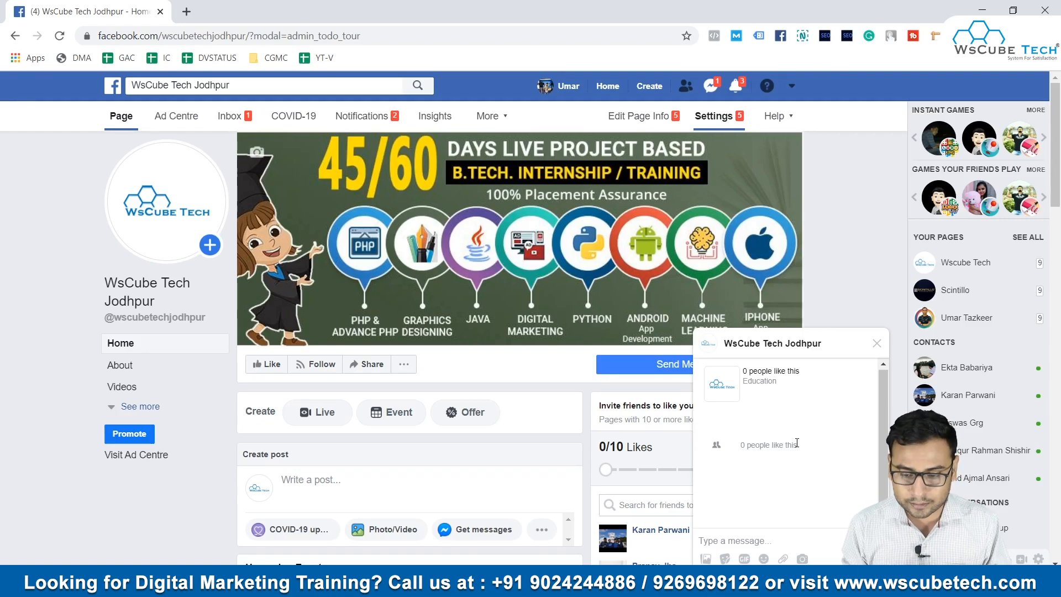
left_click(876, 343)
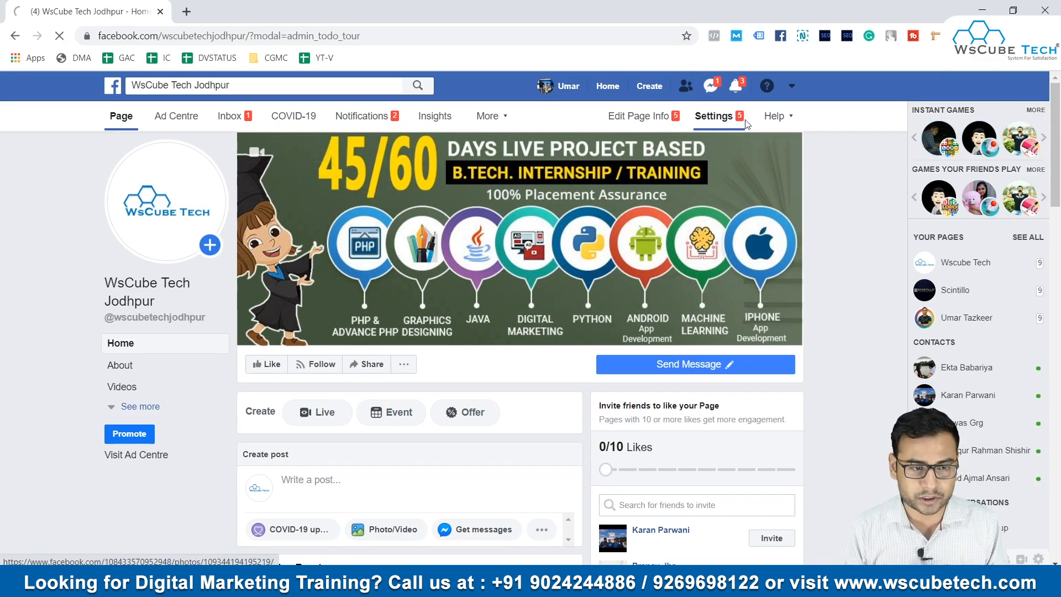
Step: Open the page's messaging settings and go to the general settings section
left_click(718, 117)
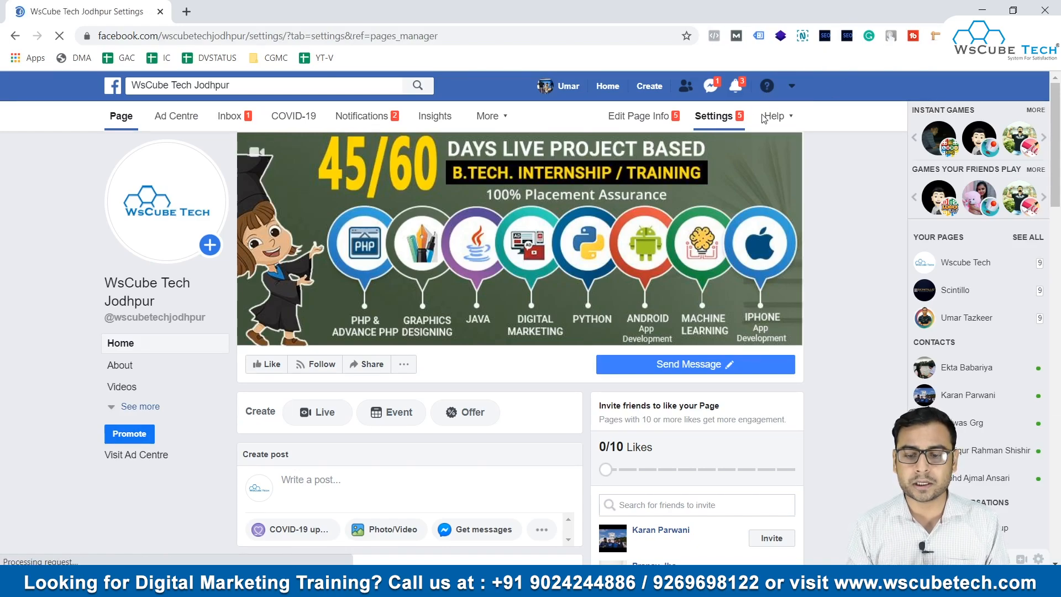
scroll(496, 341, "down", 1)
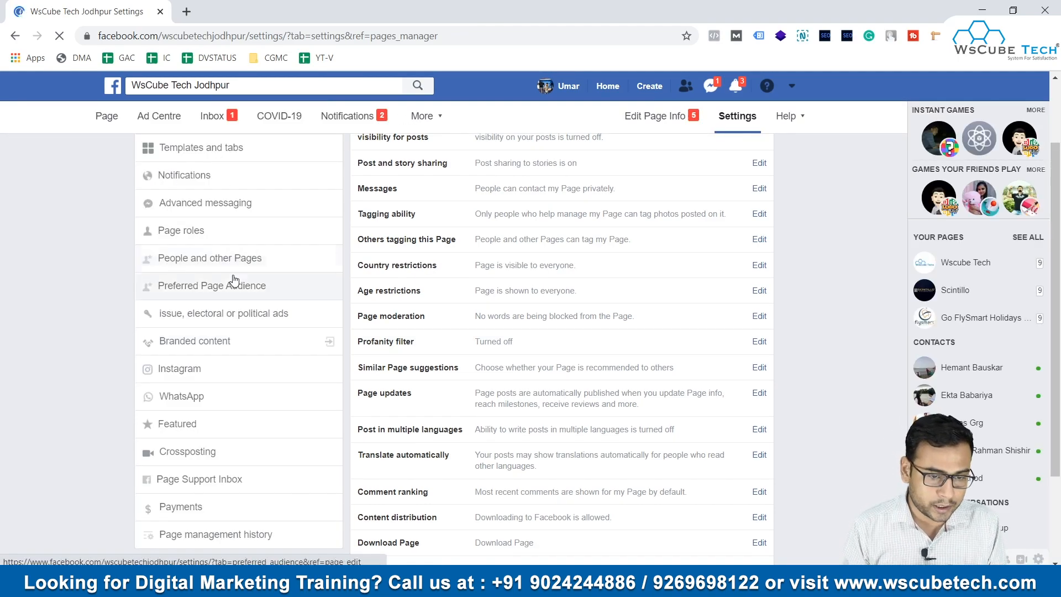
scroll(195, 206, "up", 1)
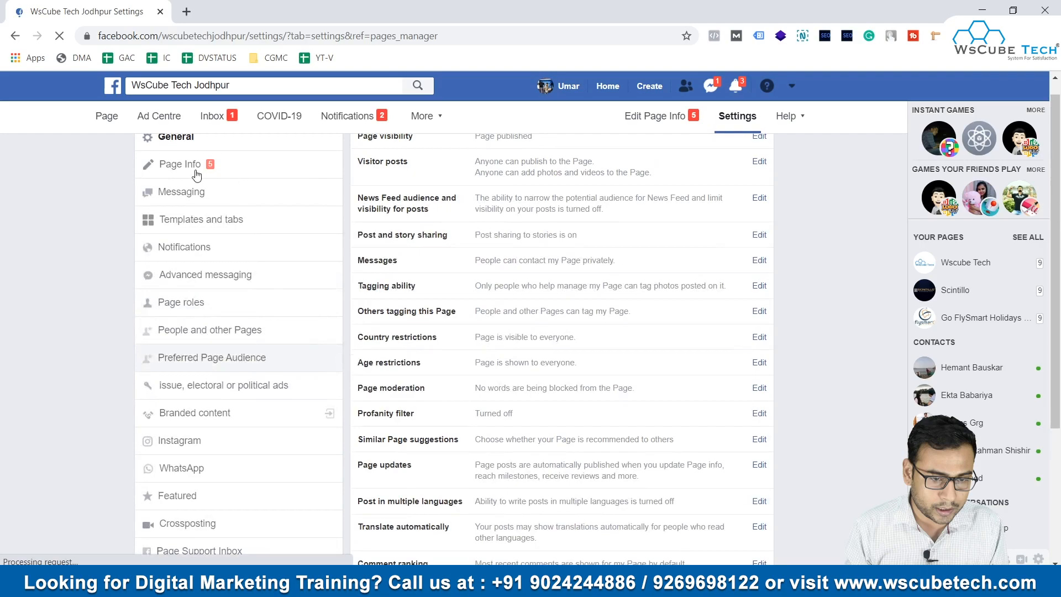
left_click(294, 189)
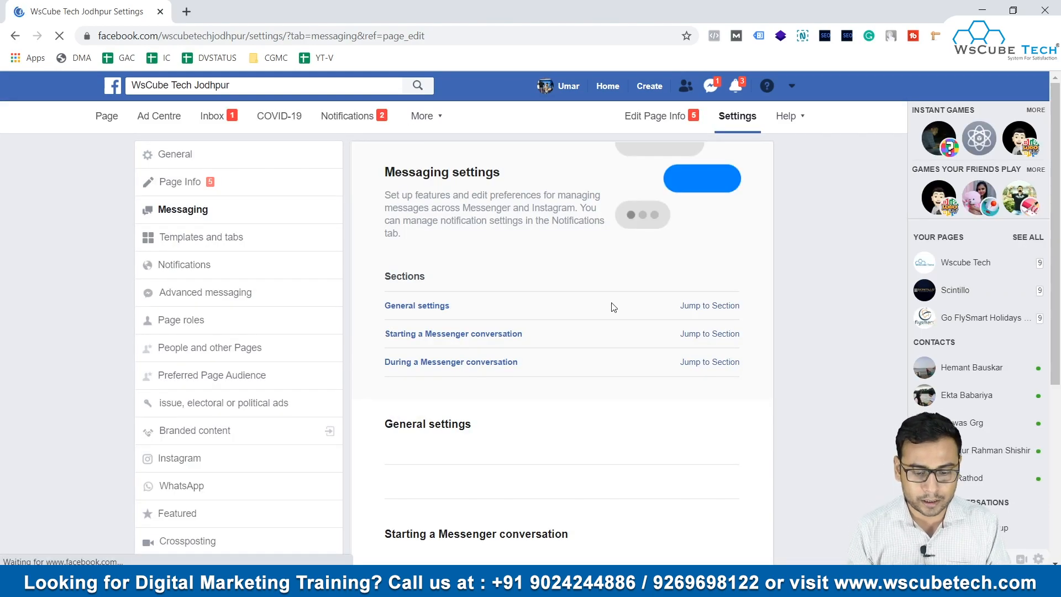
scroll(635, 403, "down", 3)
scroll(638, 407, "down", 1)
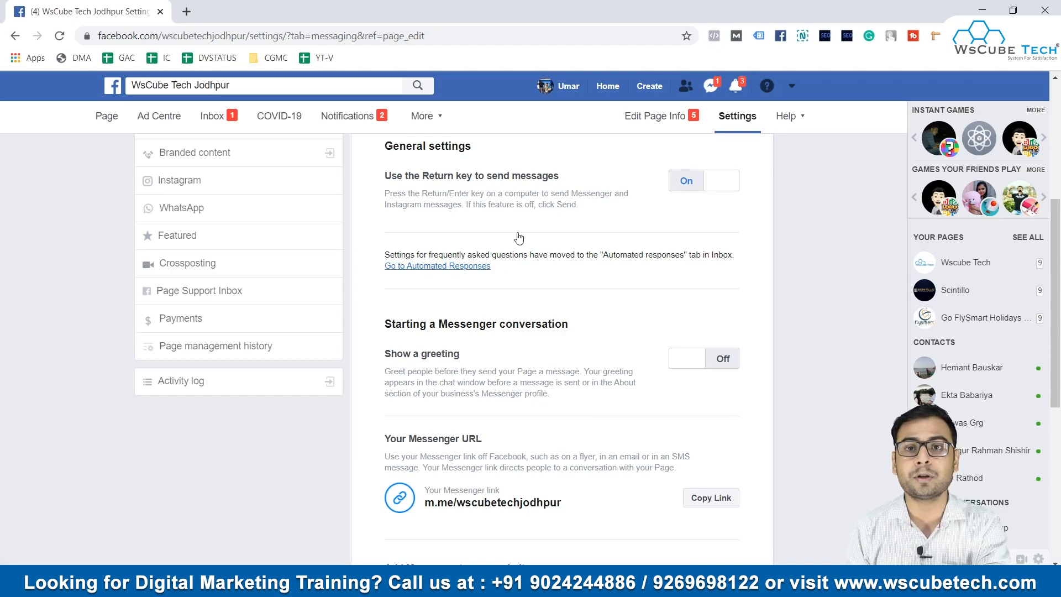
Step: Open Automated Responses, return the original tab to the page settings, and switch to the tab showing the automated responses
left_click(472, 269)
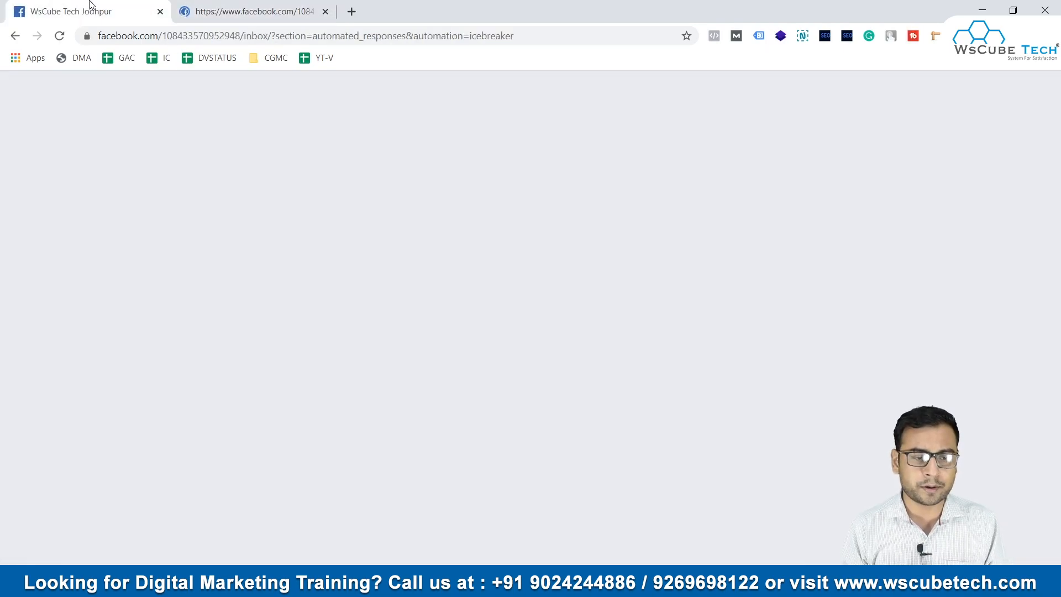
left_click(15, 36)
left_click(235, 5)
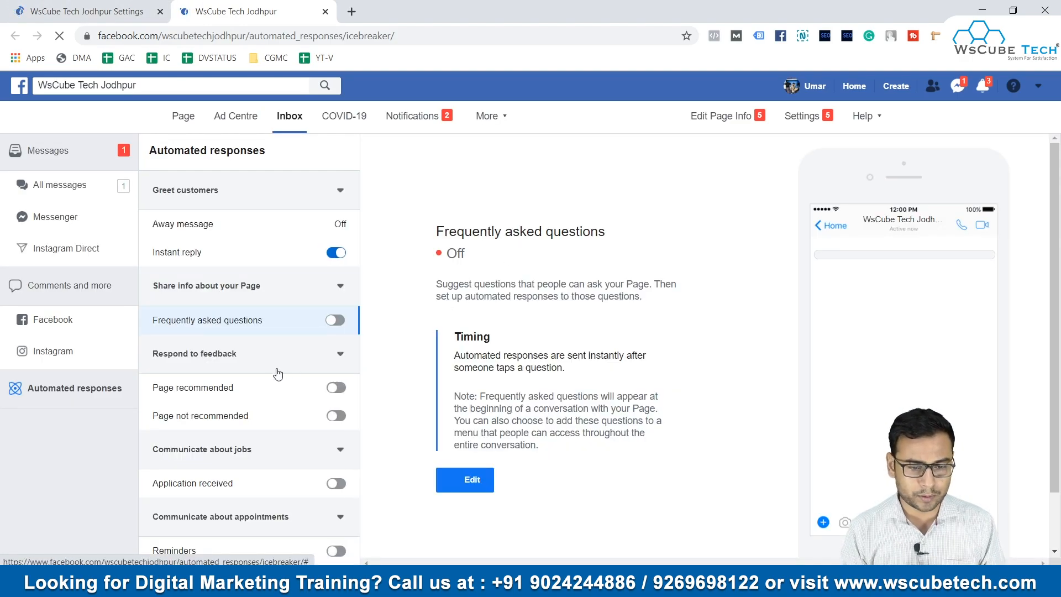
Step: Turn off the instant reply and turn on the frequently asked questions response
scroll(281, 276, "down", 1)
left_click(337, 236)
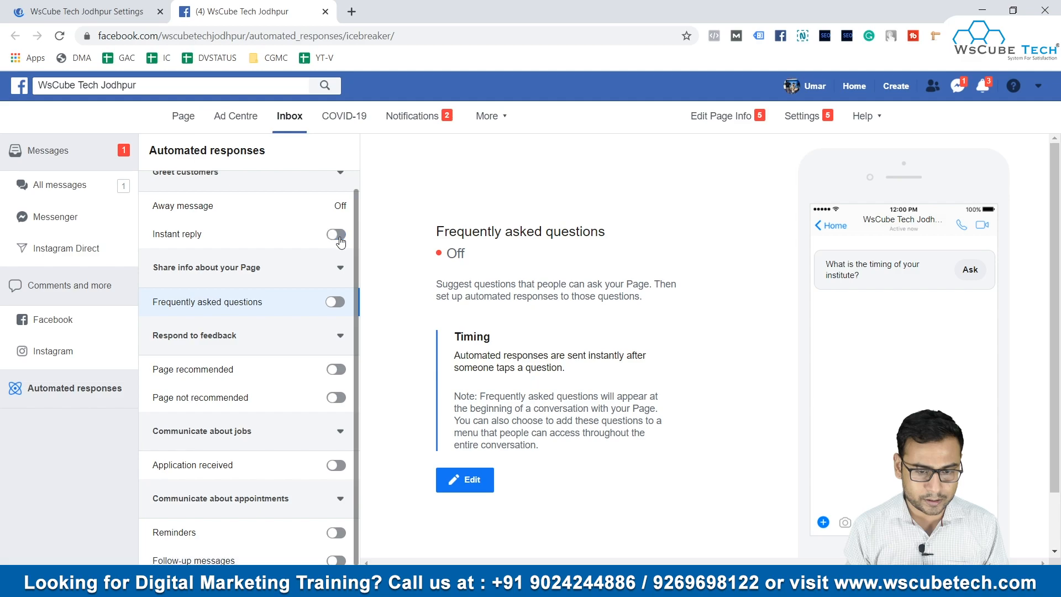
left_click(335, 302)
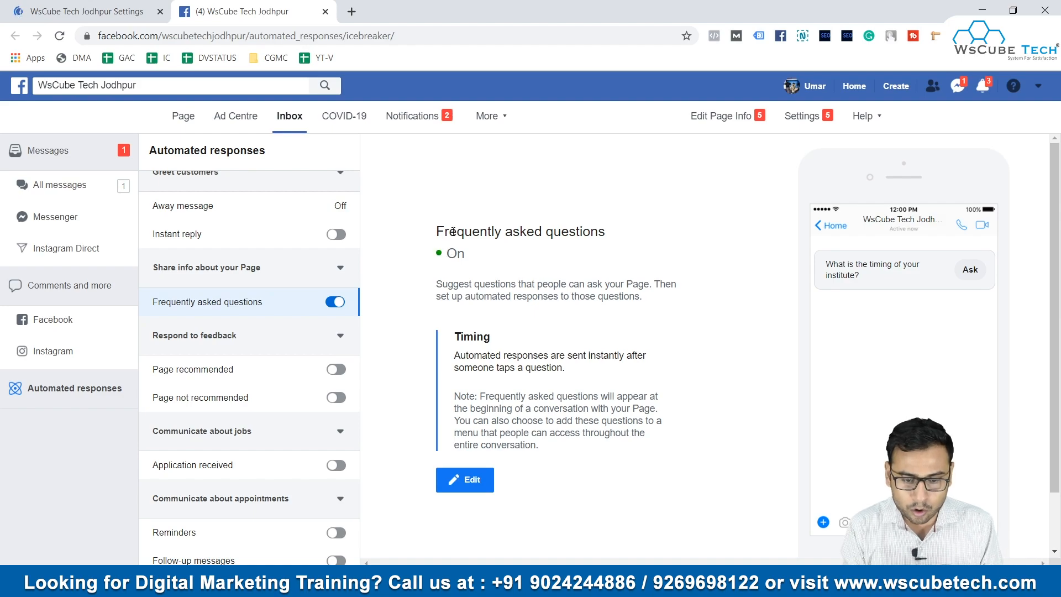
Step: Read the frequently asked questions description, then open that response for editing and go to Question 1
scroll(569, 281, "down", 1)
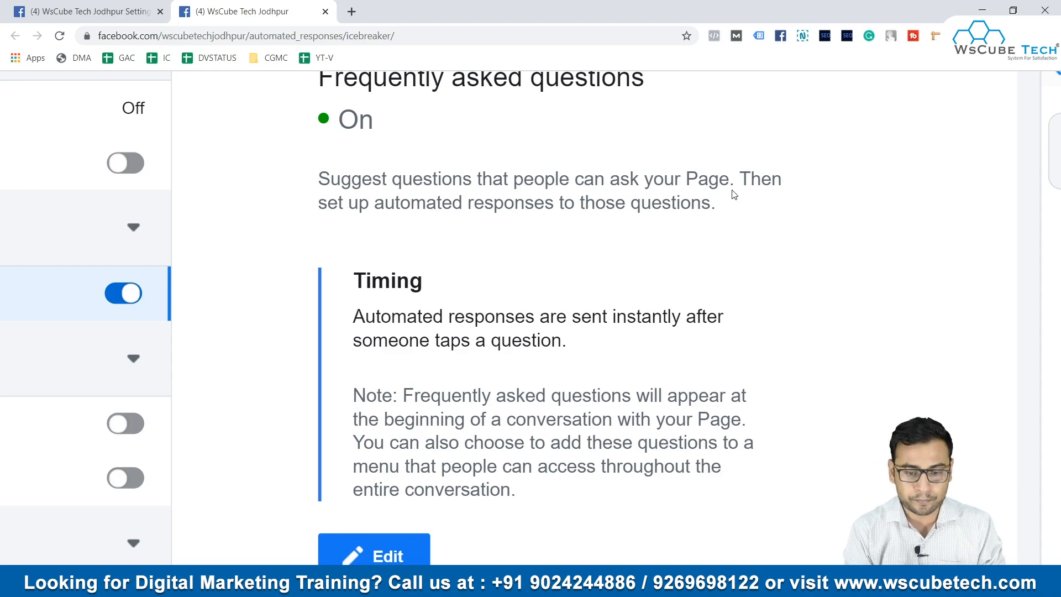
scroll(734, 193, "down", 1)
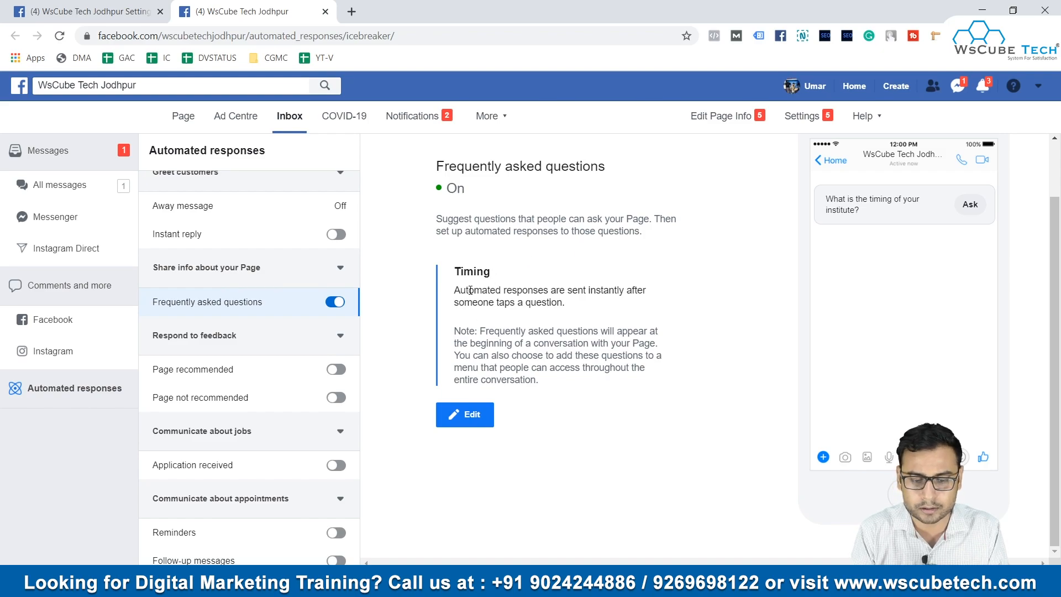
left_click(487, 420)
scroll(590, 312, "down", 3)
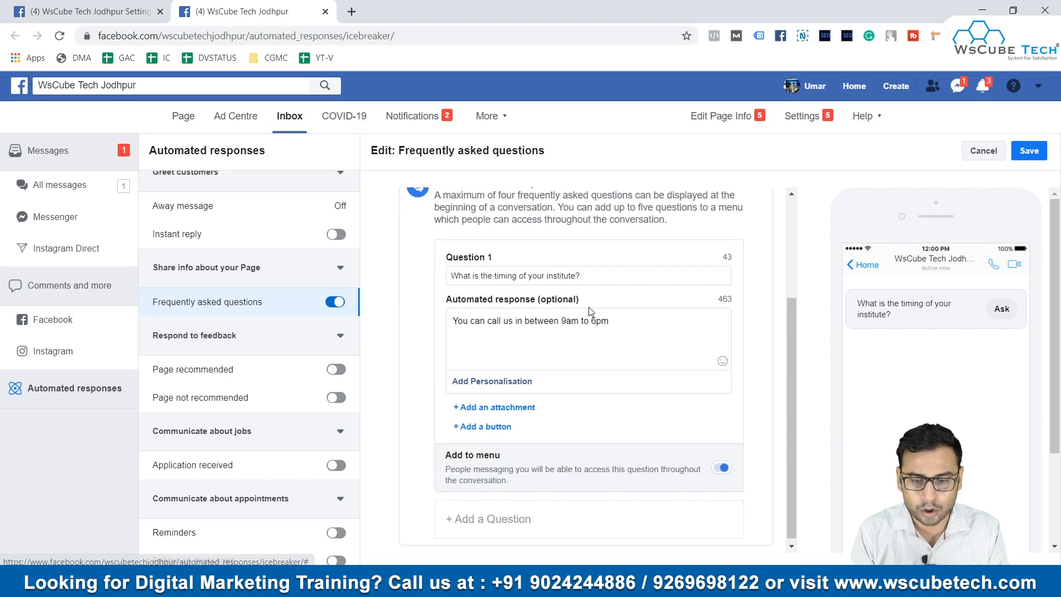
Step: Replace the text of Question 1 with "What is the office timings"
left_click_drag(585, 275, 399, 279)
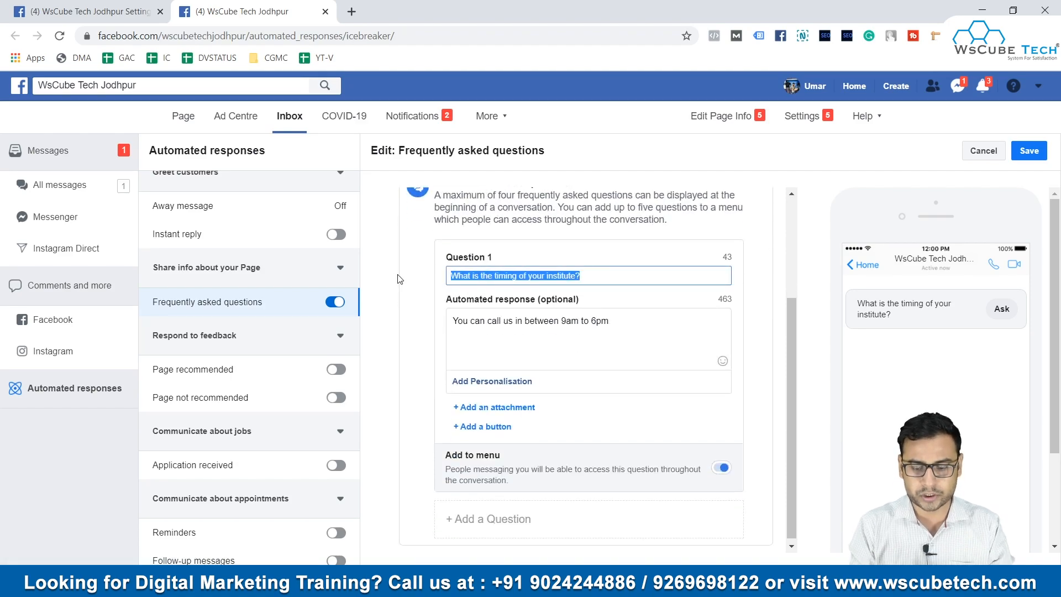
key("BackSpace")
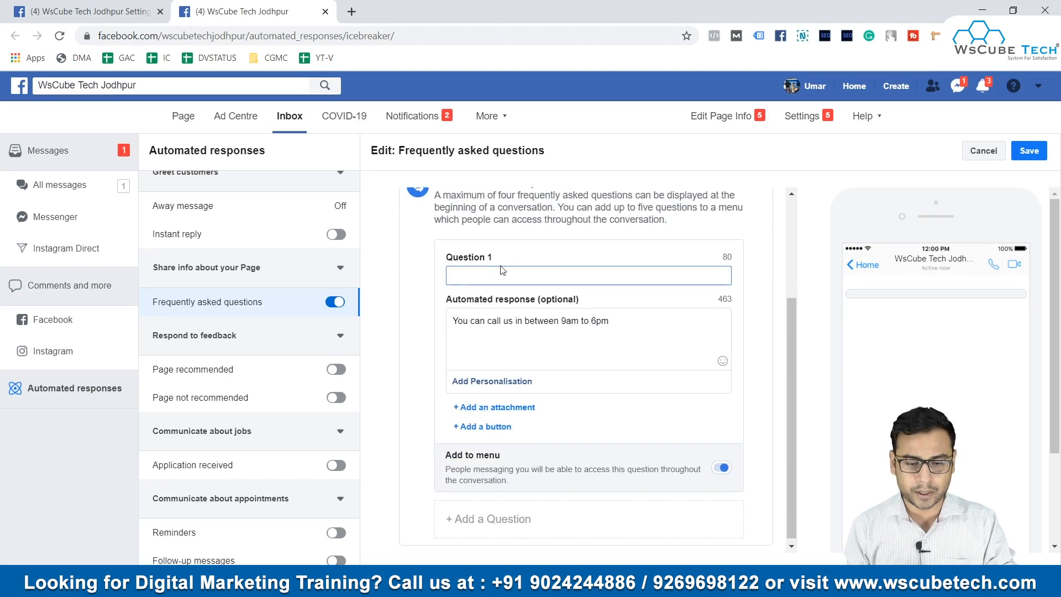
type("W")
key("BackSpace")
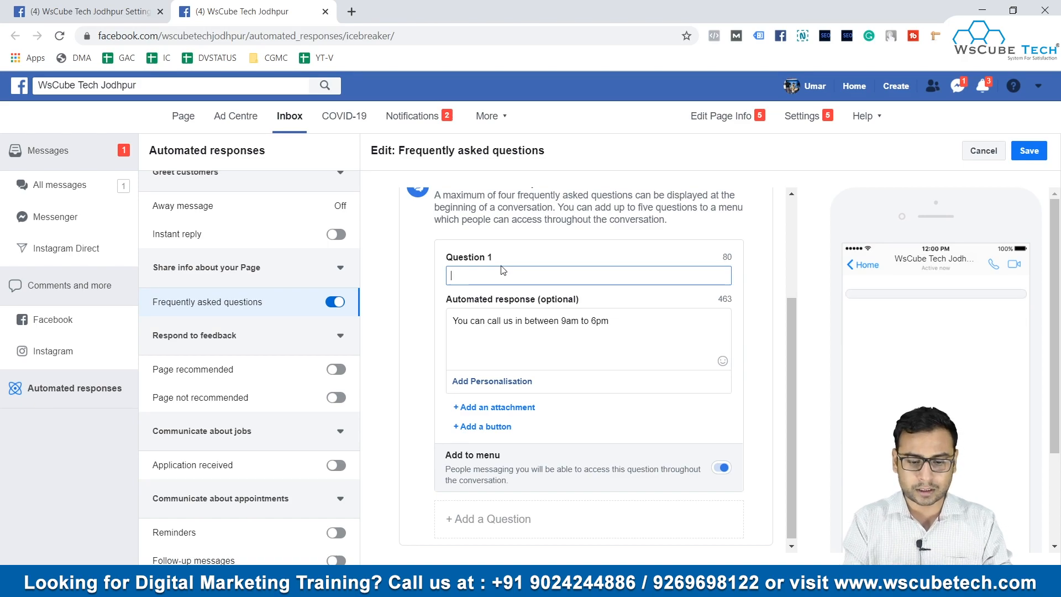
type("W")
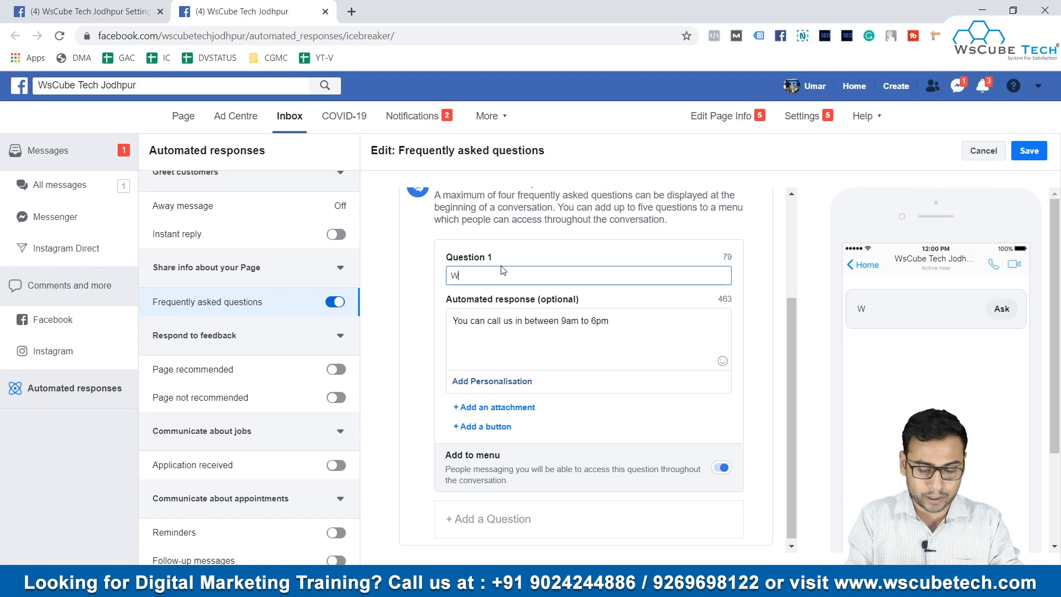
type("her is the")
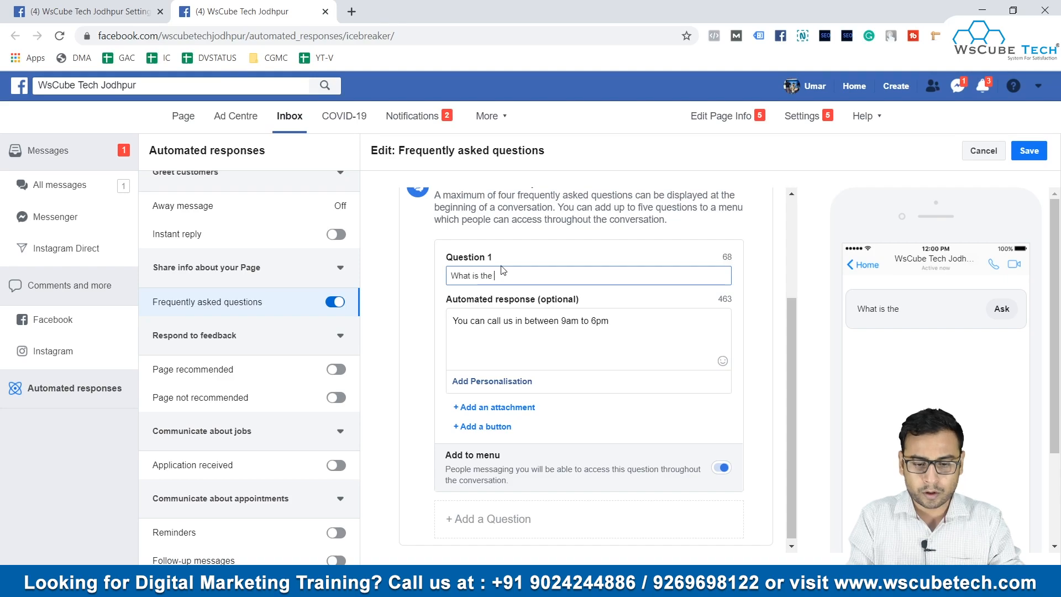
key("BackSpace")
type("timing")
key("BackSpace")
key("BackSpace")
key("BackSpace")
key("BackSpace")
key("BackSpace")
key("BackSpace")
type("office timing s")
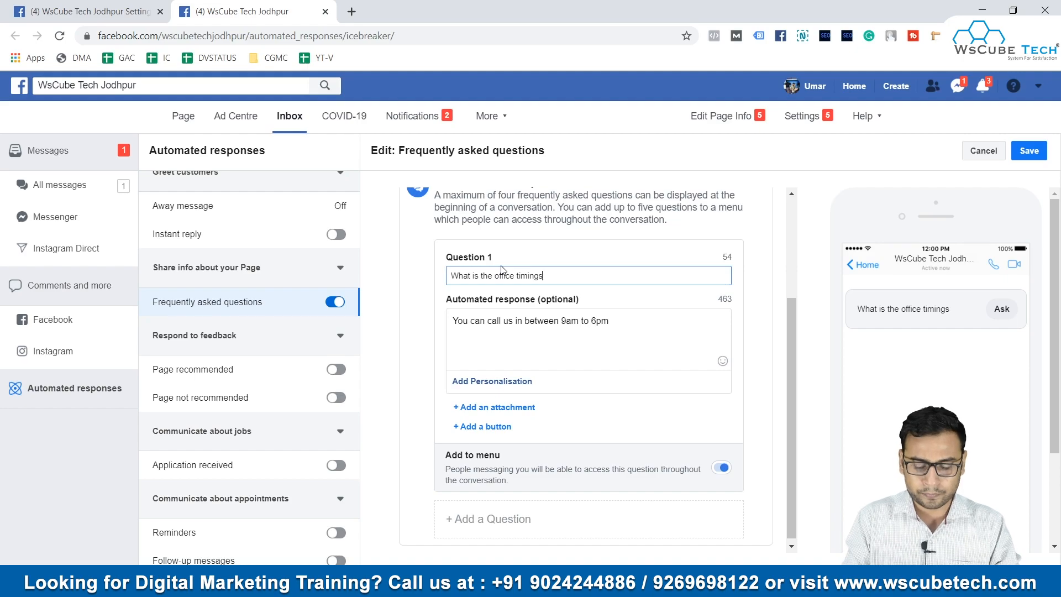
Step: Replace the automated response of Question 1 with "Hii, Office timing is from 9 am to 6 pm , Monday to Friday. Thanks"
left_click(517, 323)
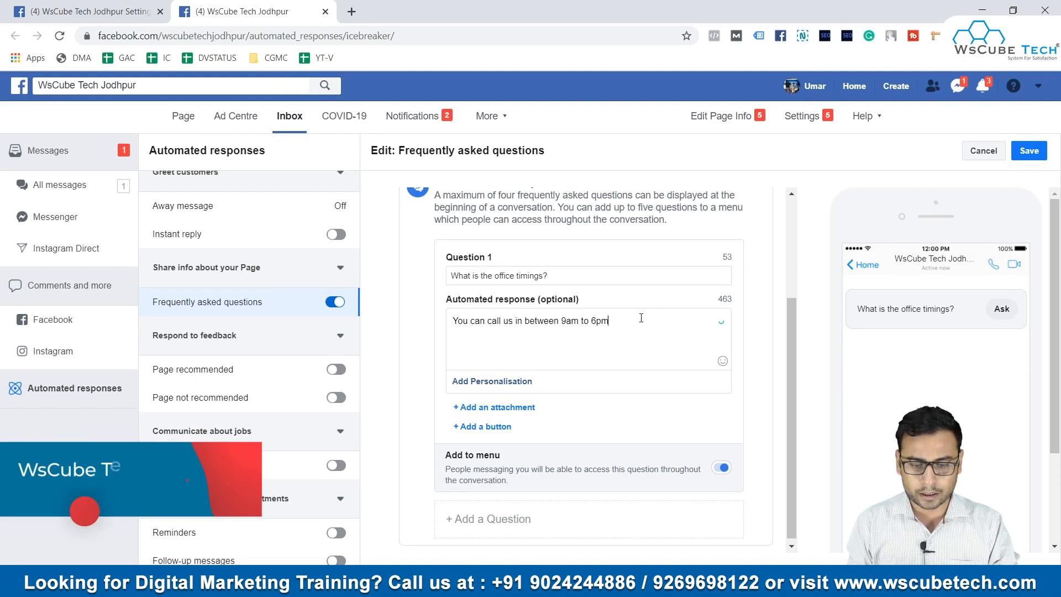
left_click_drag(629, 319, 370, 311)
key("BackSpace")
type("H")
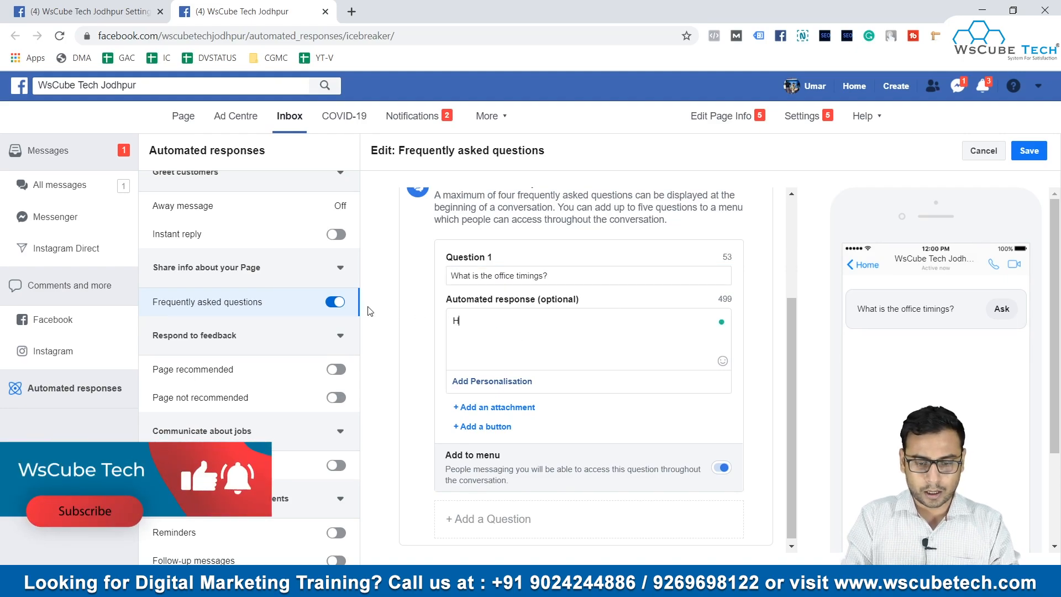
type("ii, Time")
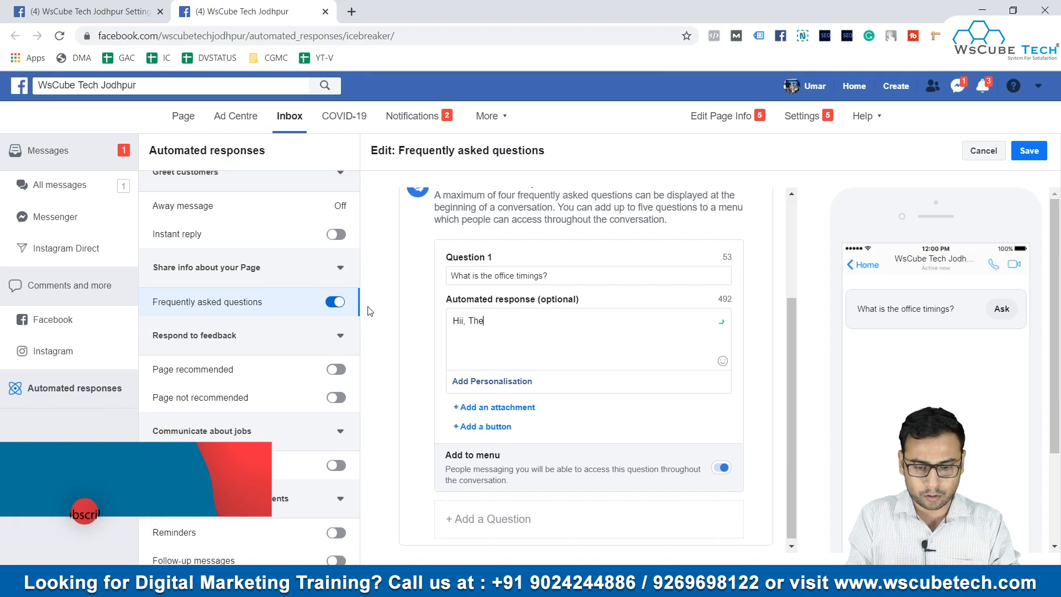
key("BackSpace")
key("BackSpace")
key("BackSpace")
key("BackSpace")
type("Offce")
key("BackSpace")
key("BackSpace")
type("ice timing is ")
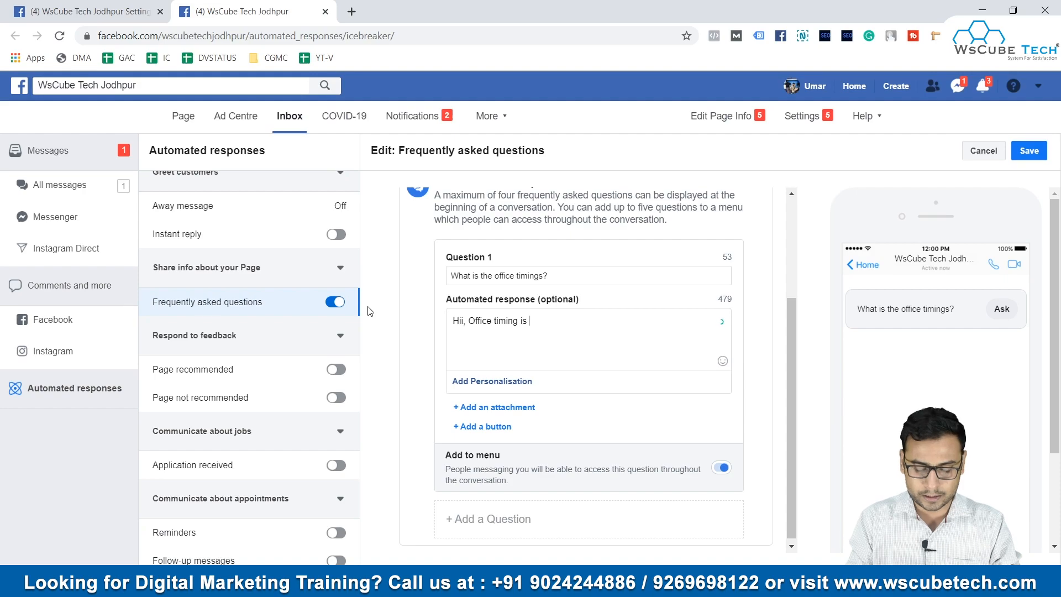
type("from 9 am to 6 pm")
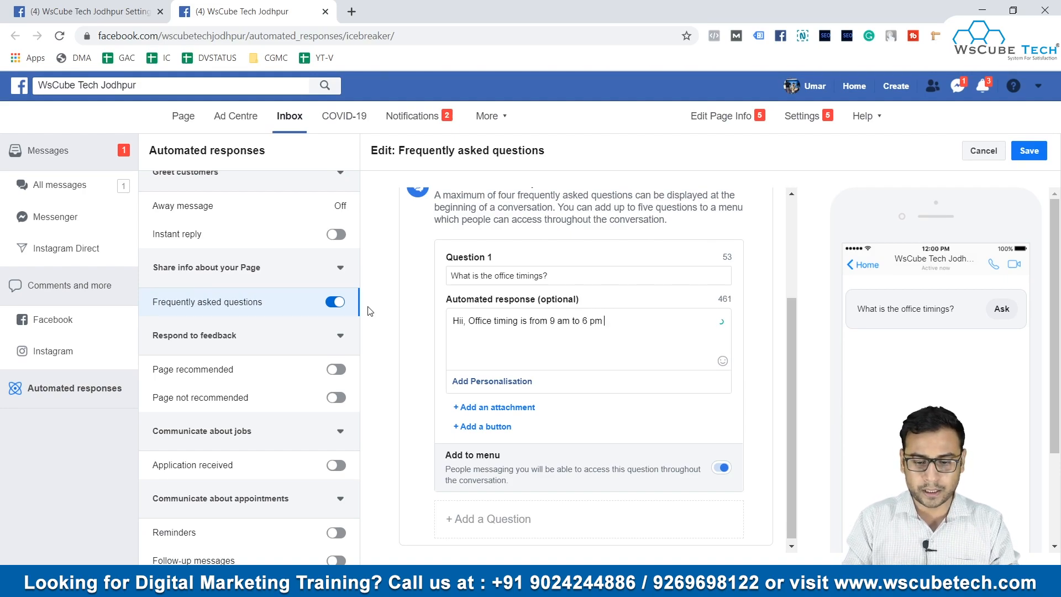
type(" , Monday to Fr")
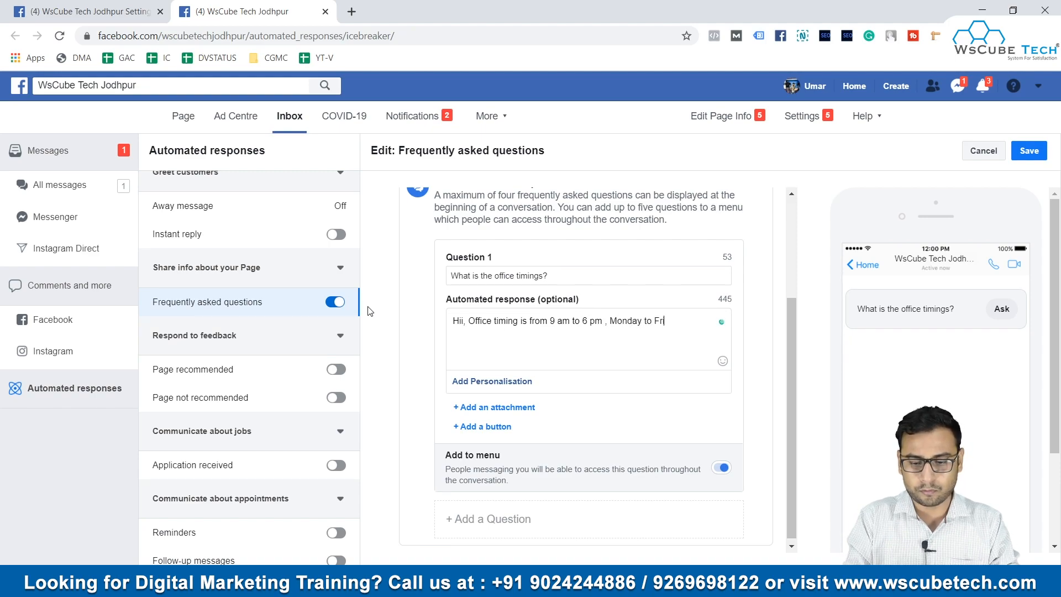
type("iday. Thanks")
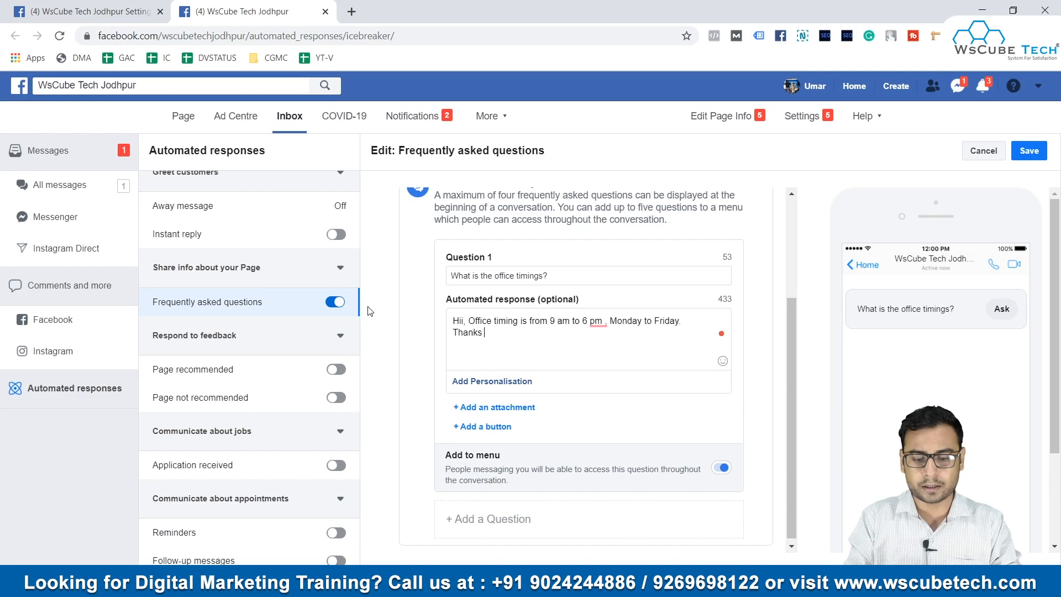
Step: Add a second question with the text "What courses do you provide?"
scroll(591, 327, "down", 1)
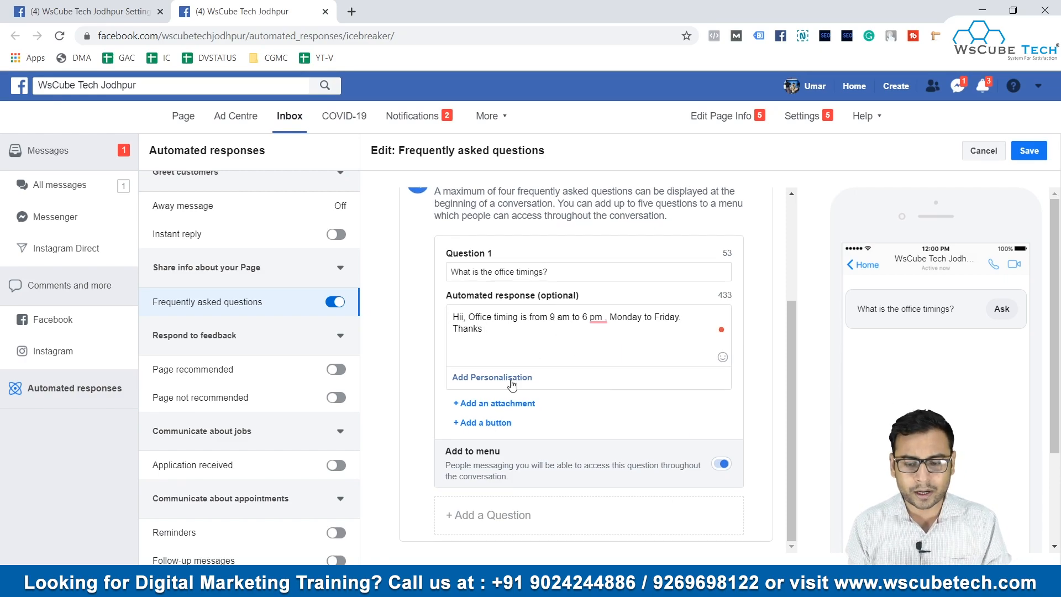
left_click(542, 503)
scroll(500, 375, "down", 3)
left_click(492, 294)
key("alt+Tab")
key("alt+Tab")
key("alt+Tab")
key("alt+Tab")
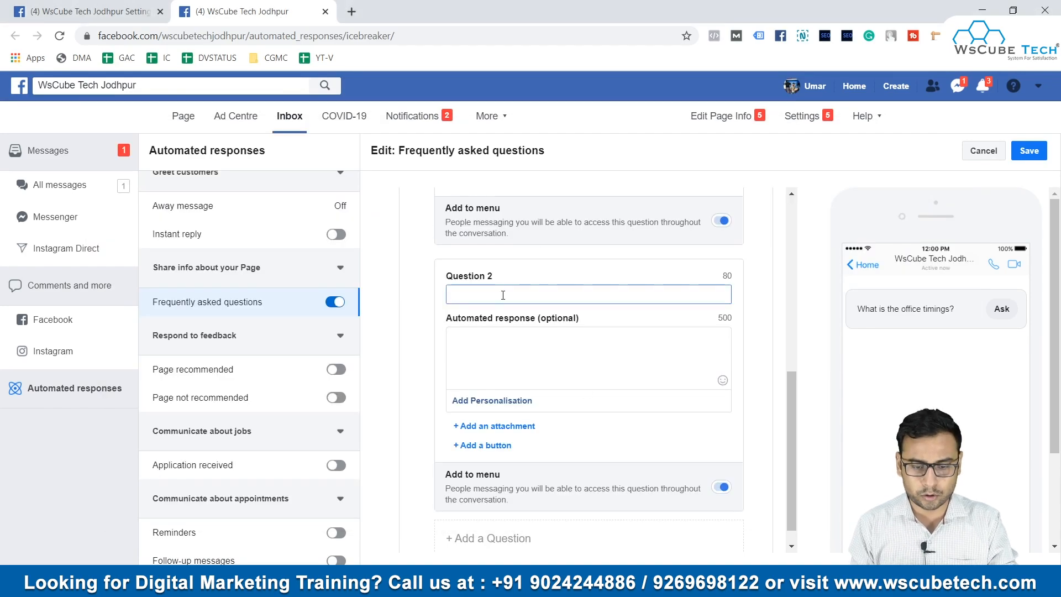
type("What courses do you ")
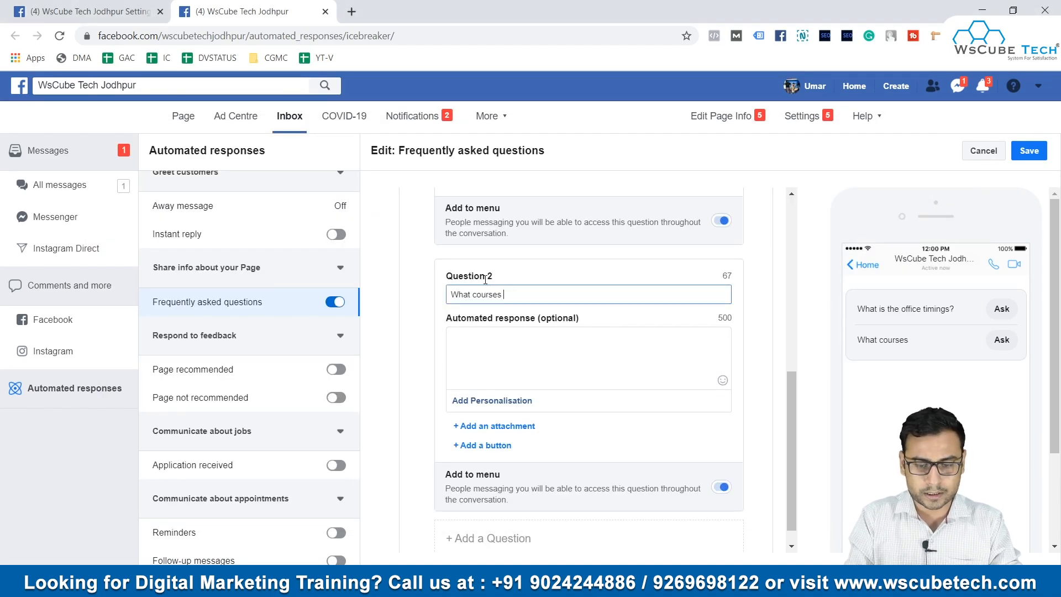
type("provide>")
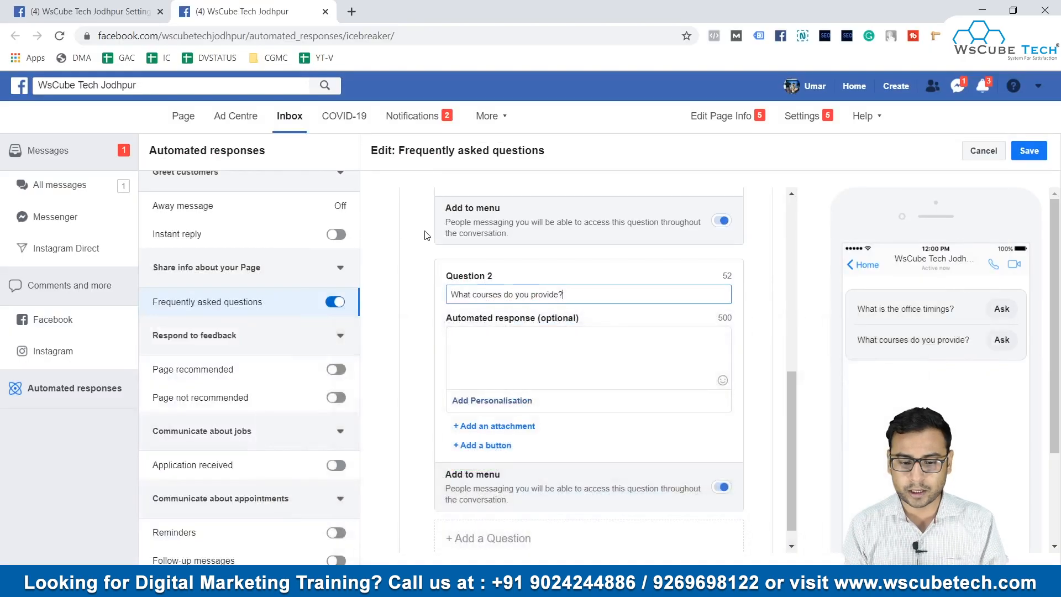
Step: Enter "1. Digital Marketing Course" as the automated response of Question 2
left_click(517, 338)
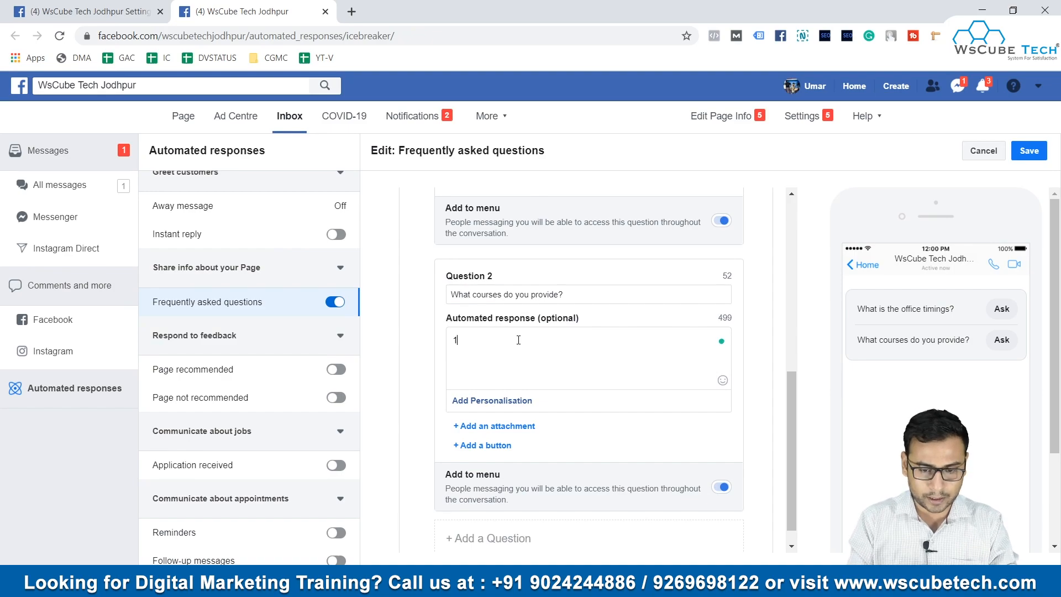
type("1. Digital Marketing")
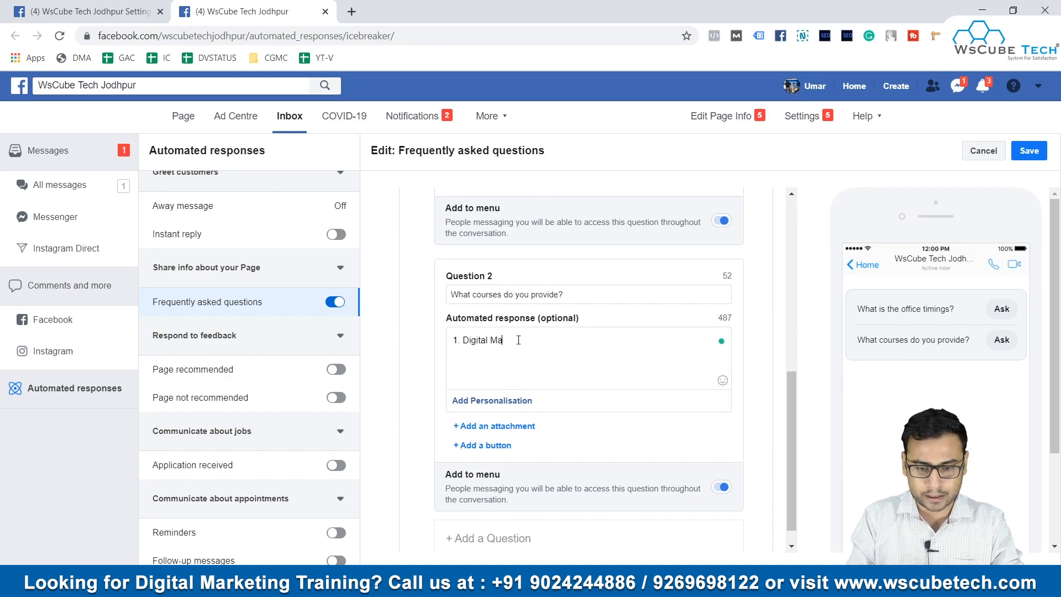
key("BackSpace")
key("BackSpace")
type("ing Co")
type("uese")
key("BackSpace")
key("BackSpace")
key("BackSpace")
type("rse")
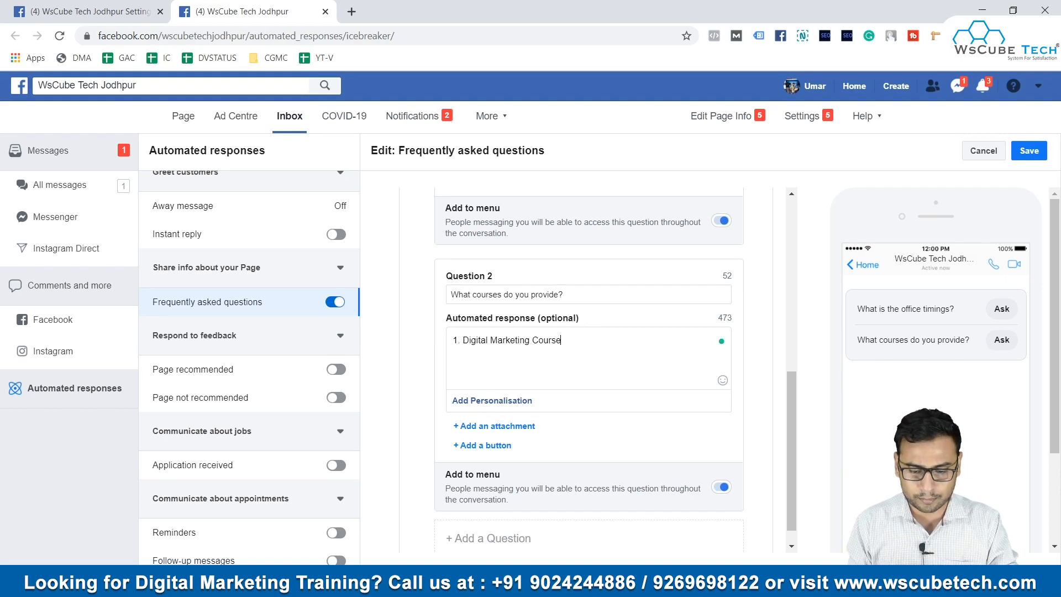
Step: Copy the list of courses from the Notepad draft and paste it over the automated response of Question 2
left_click(621, 495)
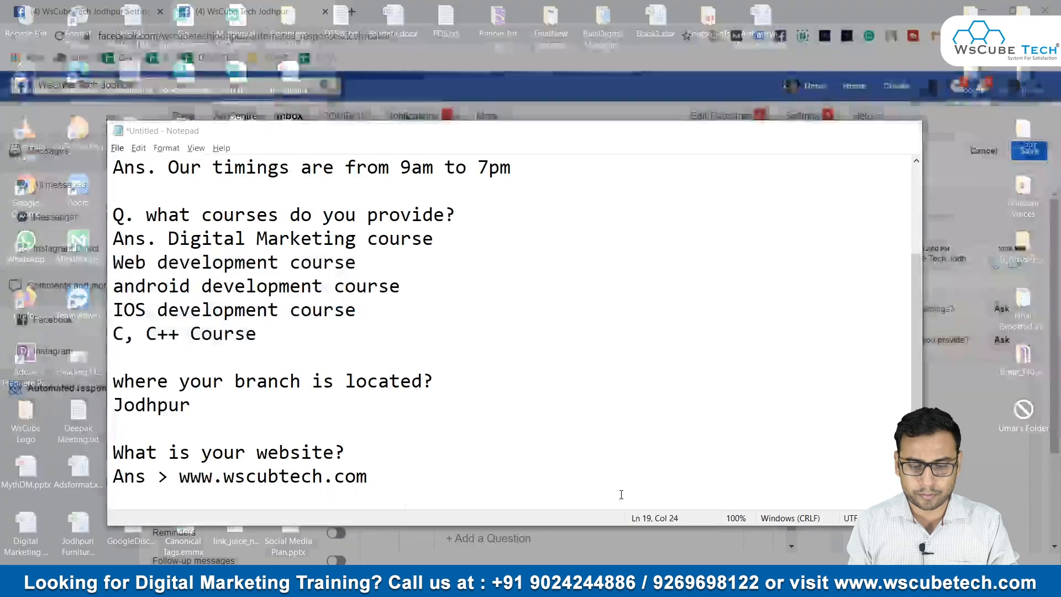
left_click_drag(165, 227, 296, 332)
key("ctrl+c")
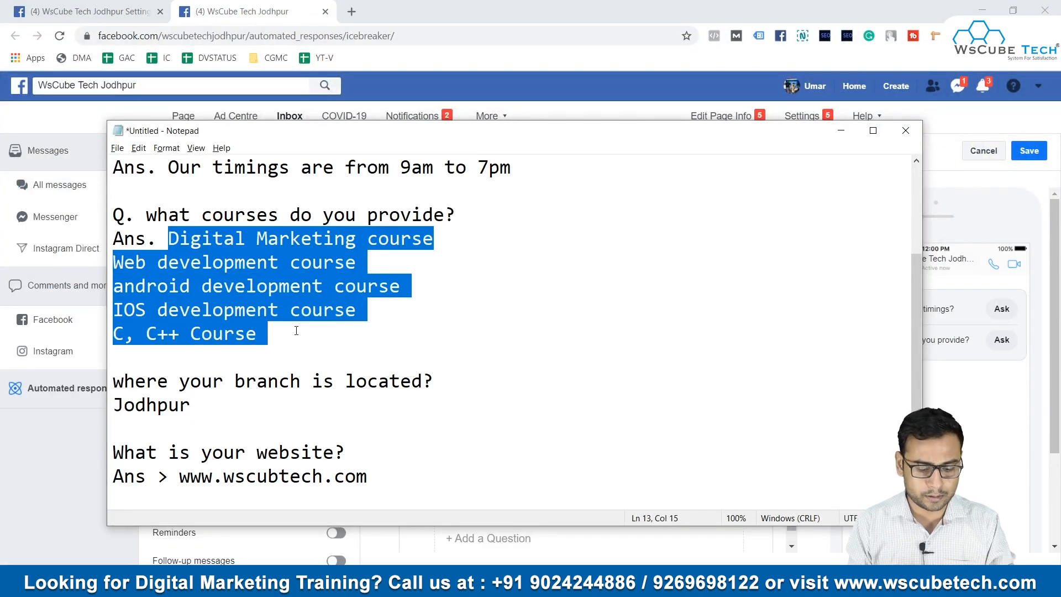
key("alt+Tab")
left_click_drag(561, 340, 453, 339)
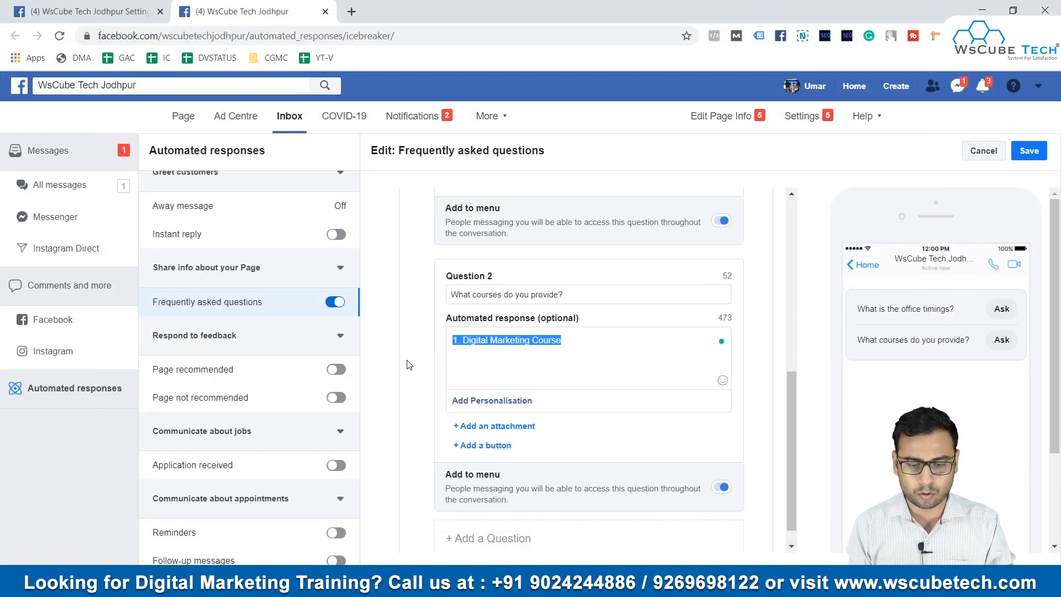
key("ctrl+v")
Step: Number the five courses in Question 2's automated response from 1. to 5., one number at the start of each line
left_click(454, 340)
type("1.")
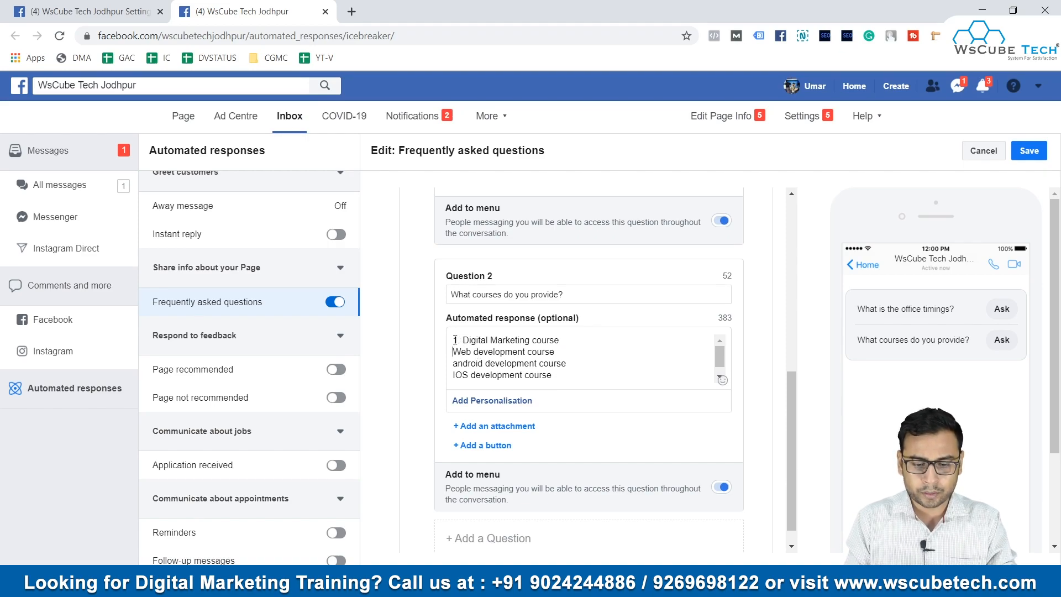
key("Down")
key("Home")
type("2.")
key("Down")
type("3.")
key("Down")
type("4.")
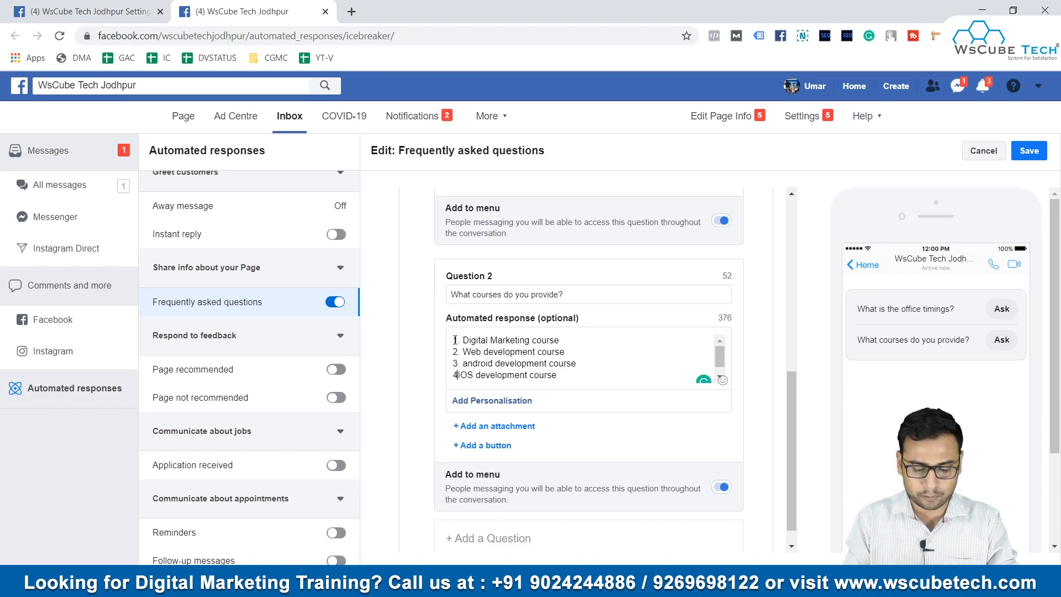
key("Down")
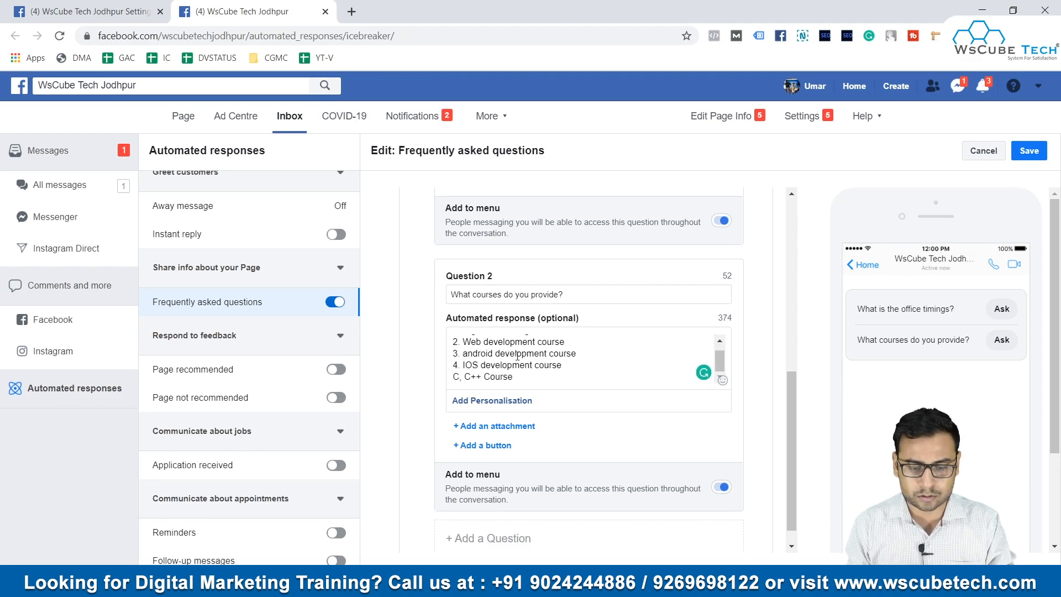
key("Left")
key("Left")
key("BackSpace")
key("BackSpace")
type("5.")
Step: Copy "where your branch is located?" from the Notepad draft and add it as the text of a third question
scroll(550, 414, "down", 1)
key("alt+Tab")
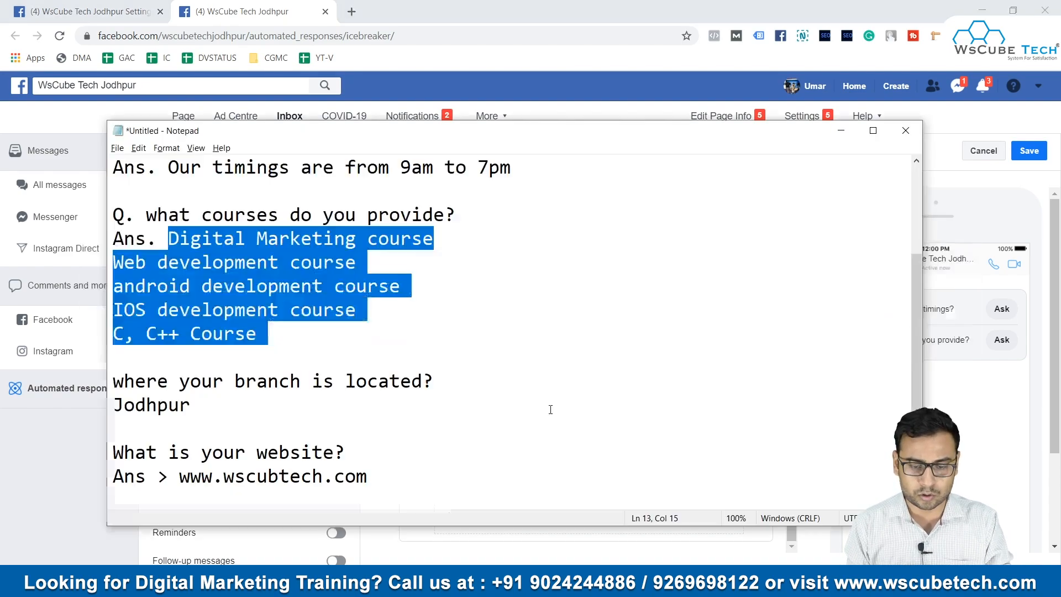
left_click(567, 406)
left_click_drag(475, 374, 132, 359)
key("ctrl+c")
key("alt+Tab")
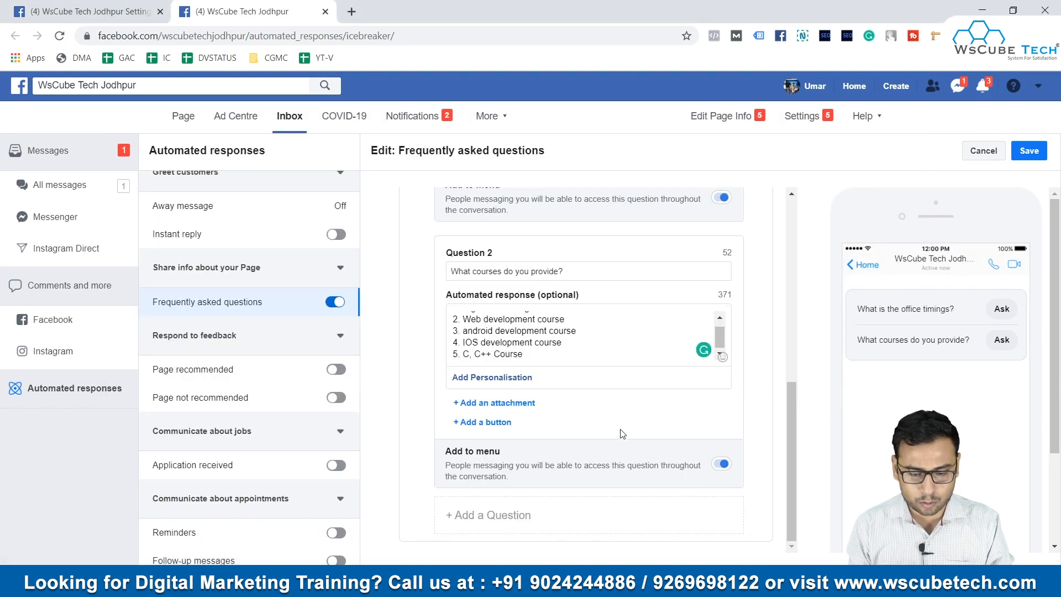
left_click(506, 516)
scroll(522, 489, "down", 1)
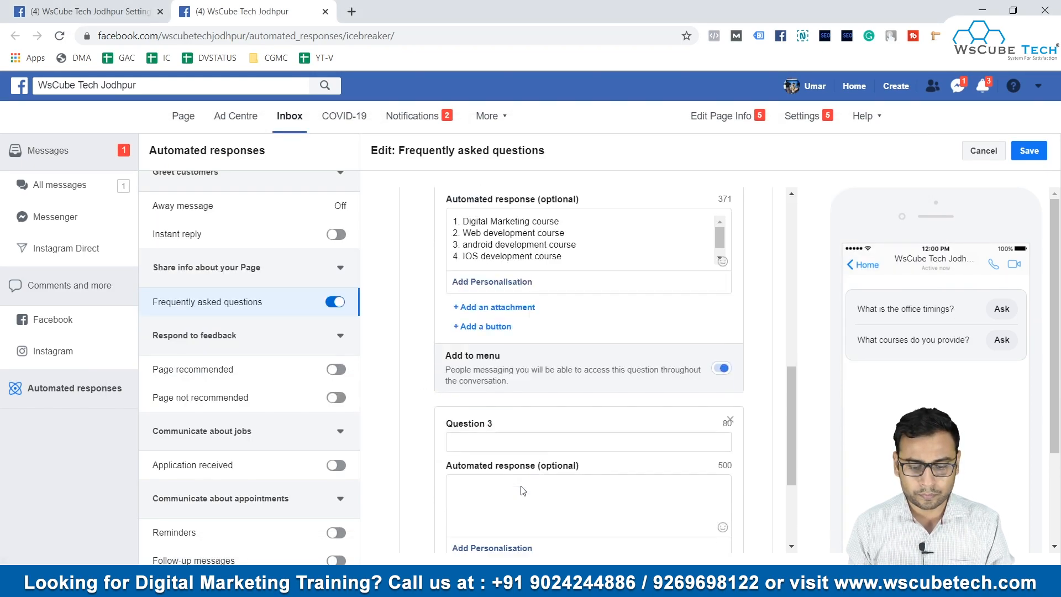
scroll(522, 489, "down", 1)
key("ctrl+v")
Step: Copy "Jodhpur" from the Notepad draft and paste it as the automated response of Question 3
key("alt+Tab")
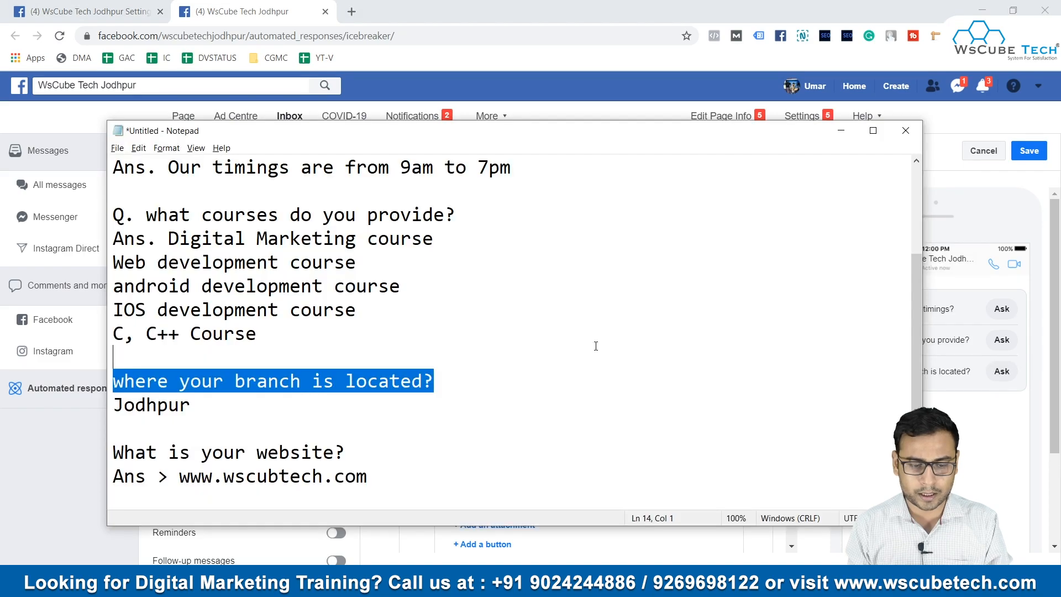
left_click_drag(237, 402, 81, 407)
type("Jodhpur")
key("alt")
left_click_drag(204, 409, 111, 403)
key("ctrl+c")
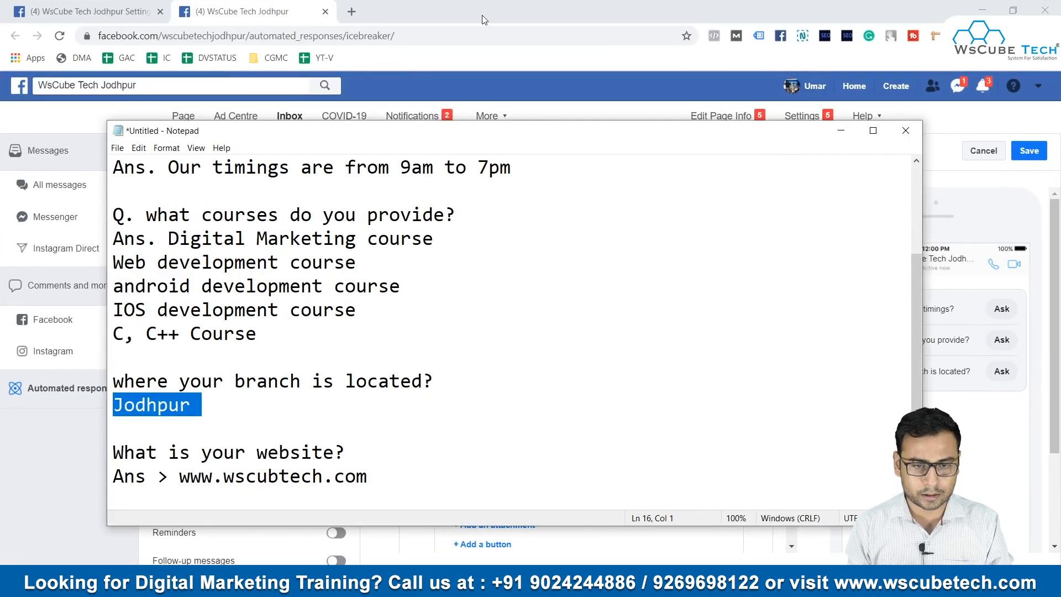
left_click(546, 5)
left_click(543, 435)
key("ctrl+v")
scroll(689, 450, "down", 2)
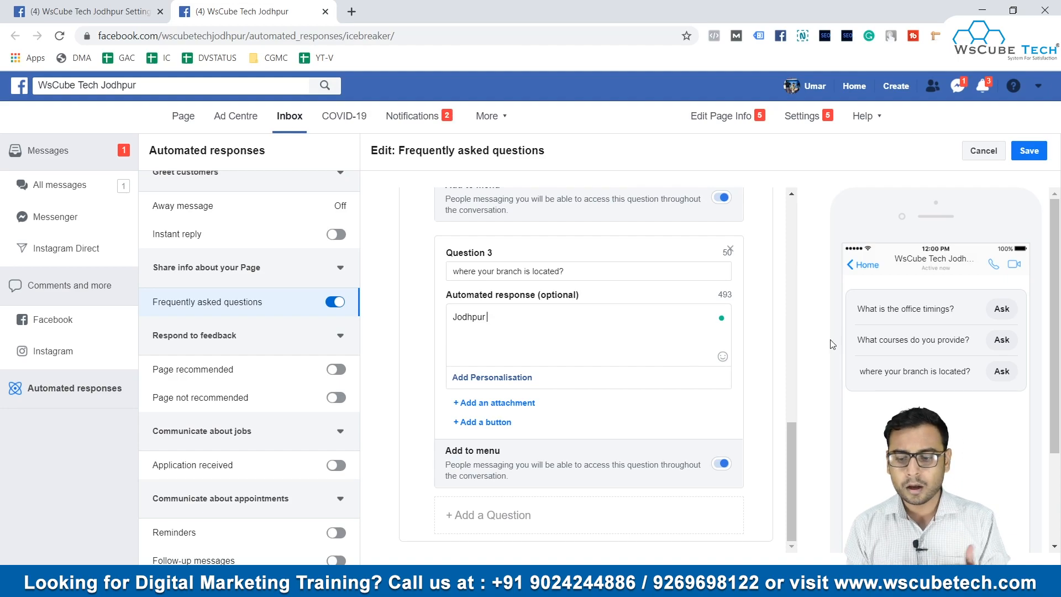
Step: Add an image attachment and a button to Question 3's automated response, removing each one again without filling it in
scroll(657, 390, "up", 8)
scroll(659, 386, "down", 3)
scroll(659, 386, "down", 5)
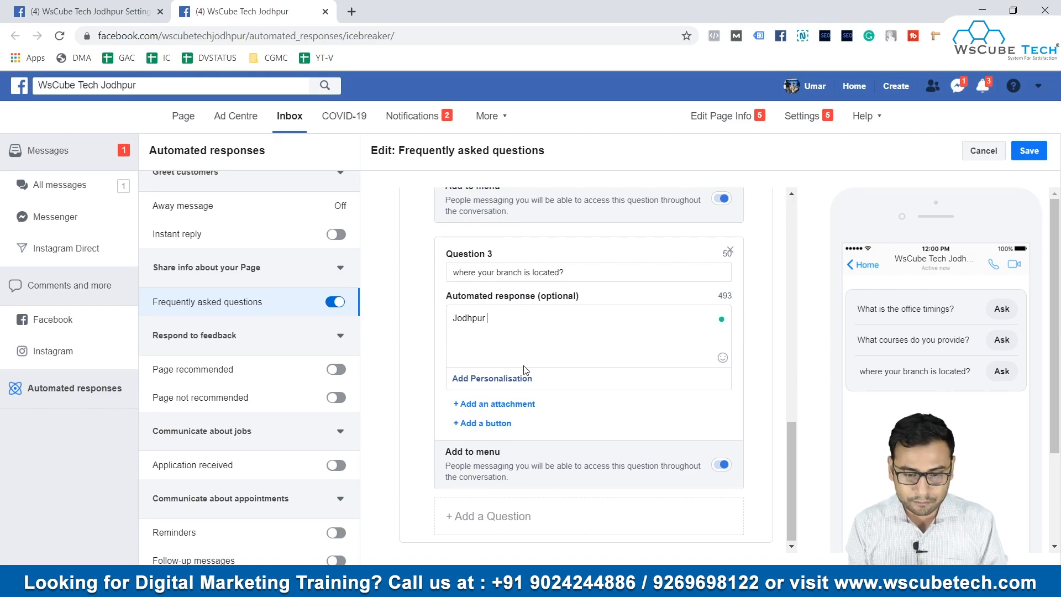
left_click(500, 404)
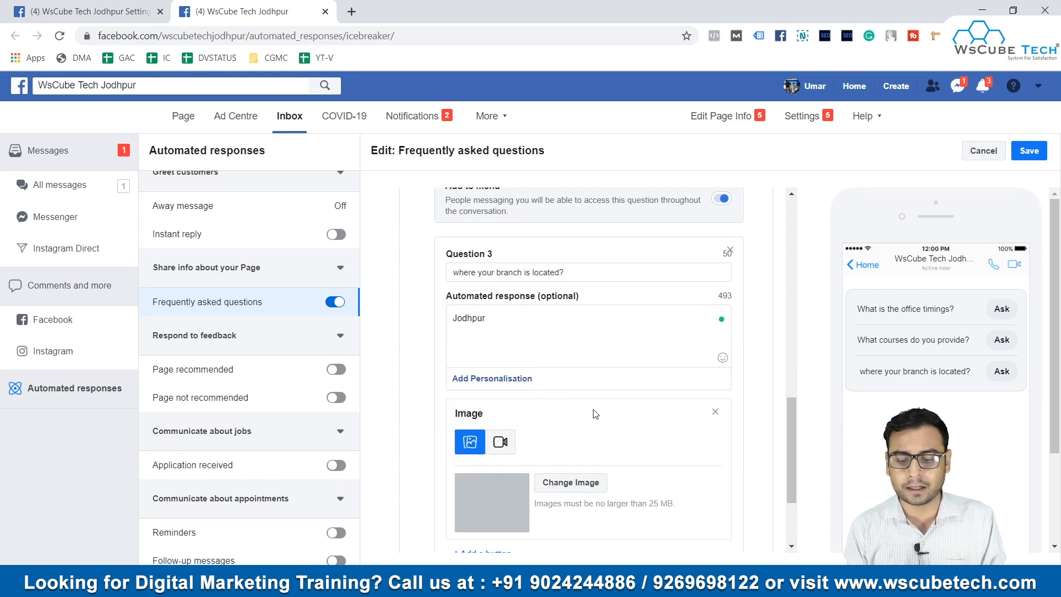
left_click(715, 412)
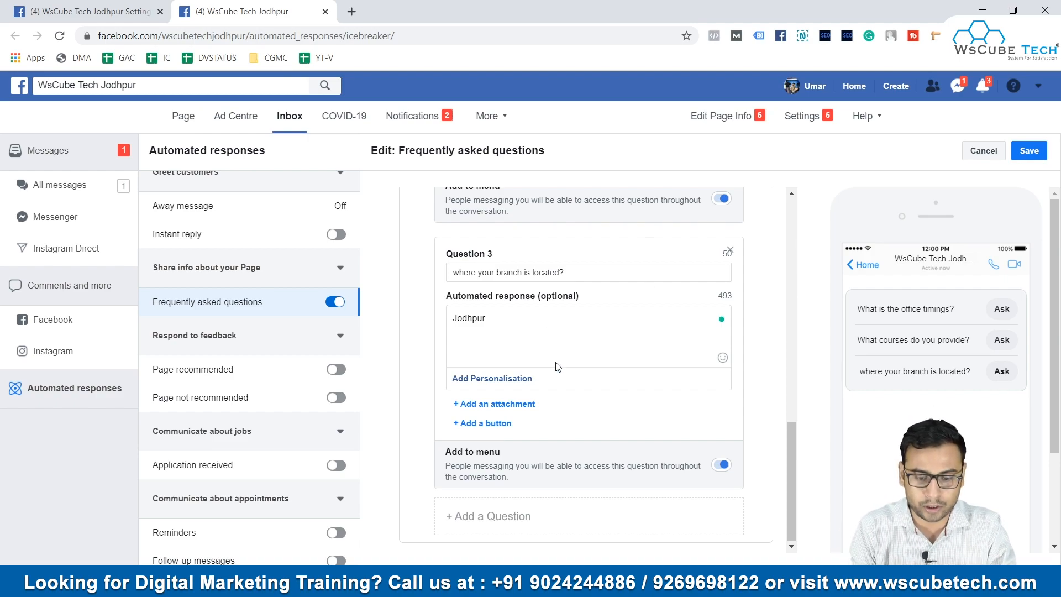
left_click(485, 422)
scroll(531, 387, "down", 2)
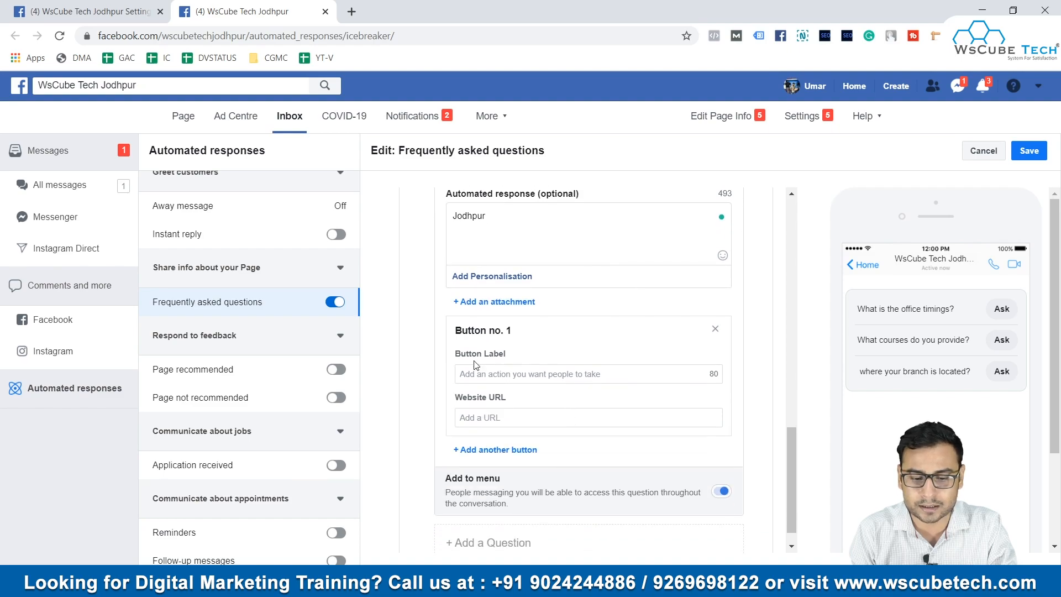
left_click(715, 329)
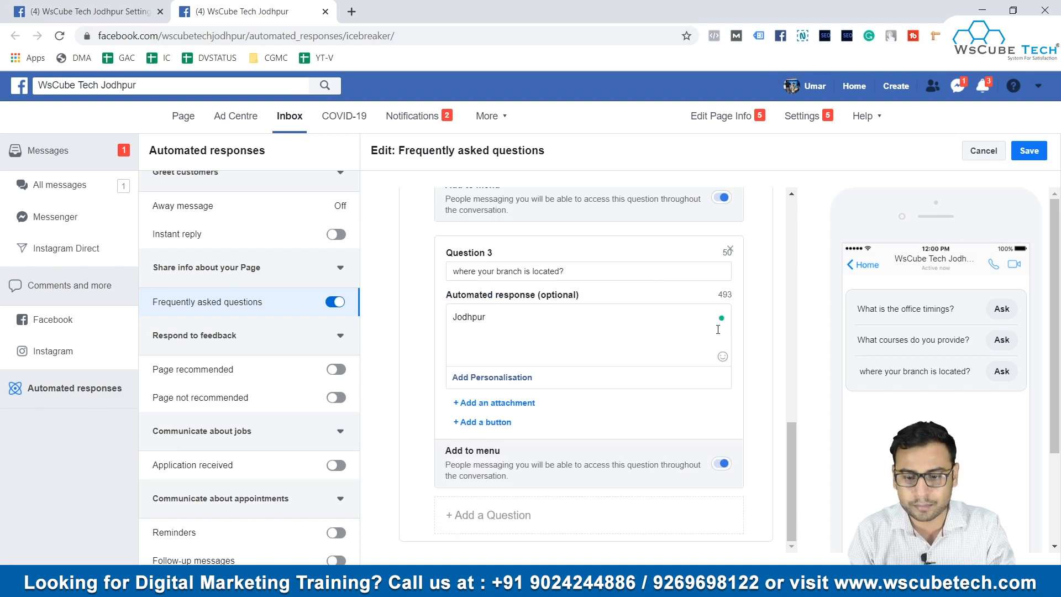
Step: Add a fourth question with the text "What is your website?"
left_click(497, 514)
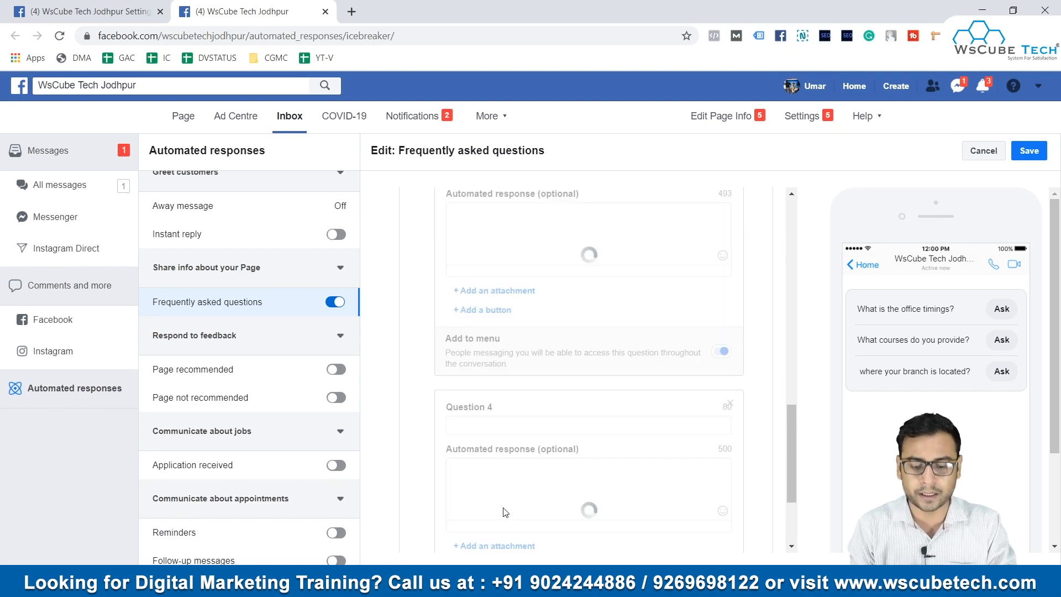
left_click(520, 441)
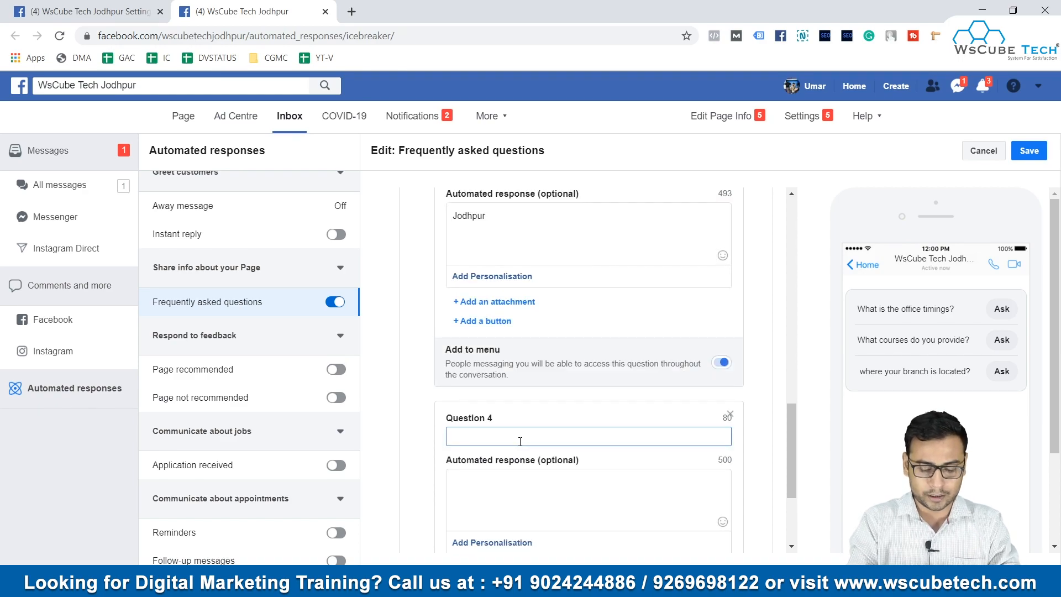
type("W")
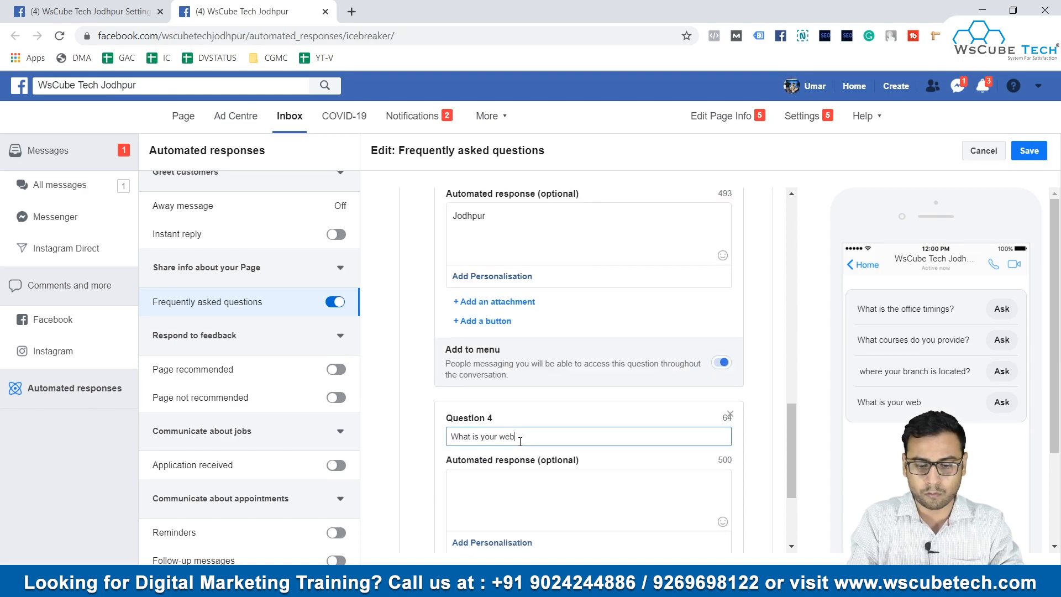
Step: Add a button with the label "Visit Website" to Question 4's automated response
left_click(538, 497)
scroll(538, 497, "down", 3)
left_click(490, 429)
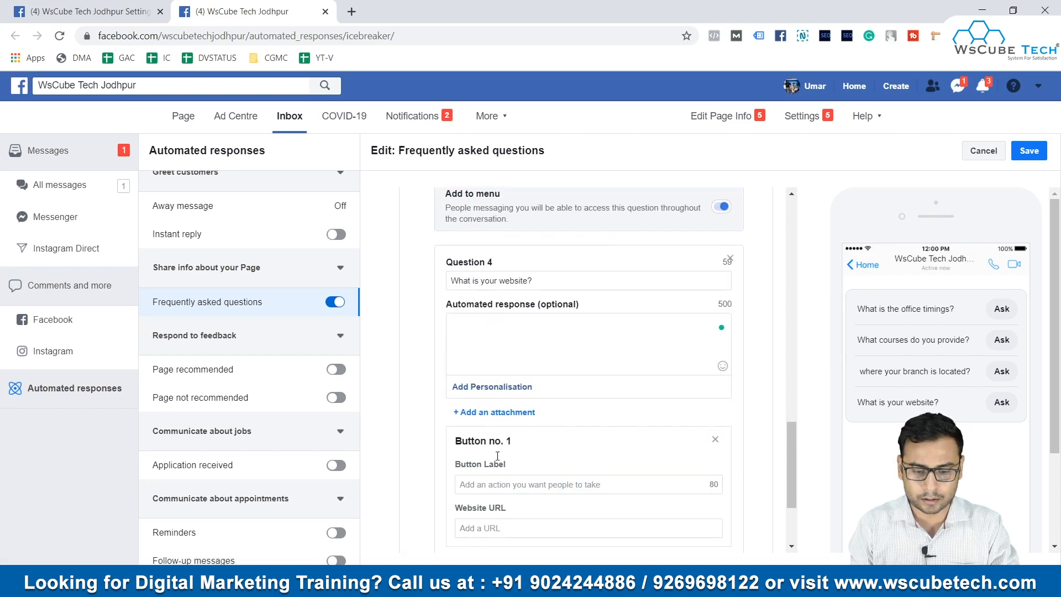
left_click(501, 481)
type("Visit Website")
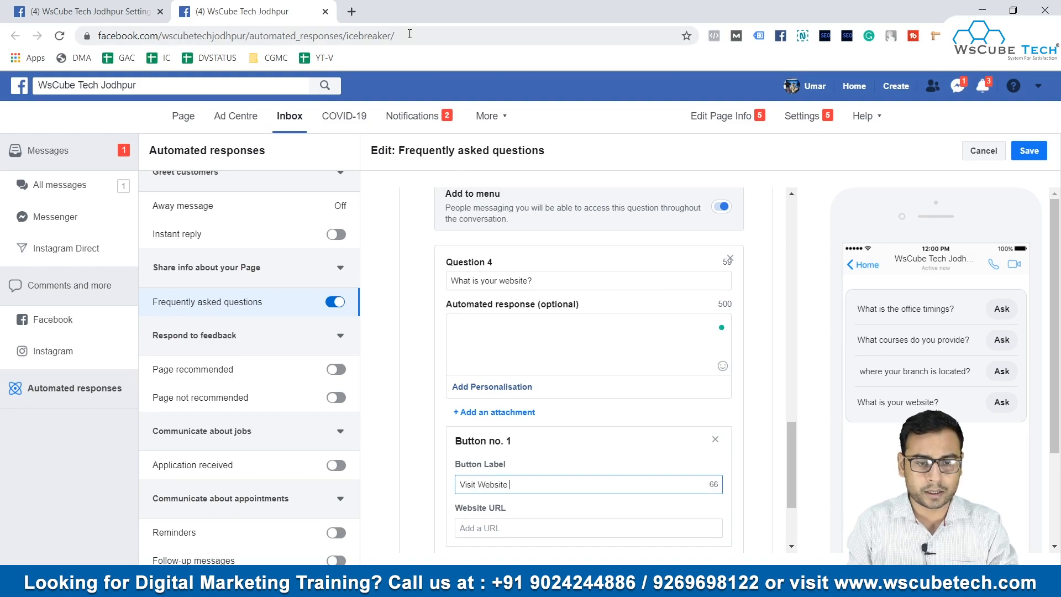
Step: Open wscubetech.com in a new browser tab and copy its full web address
left_click(351, 11)
type("wscubetc")
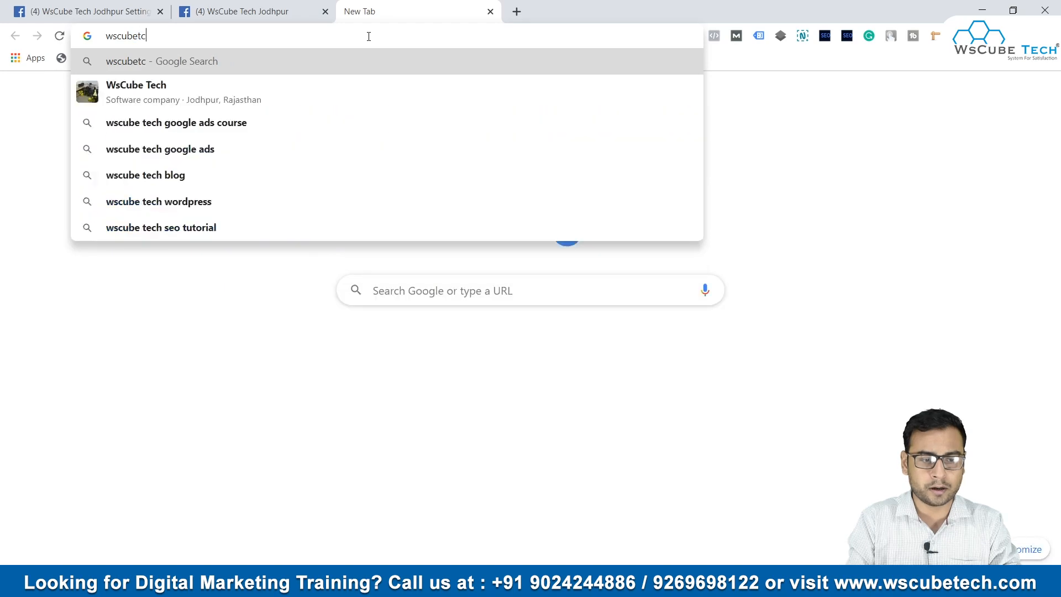
key("BackSpace")
key("BackSpace")
type("tech.com")
key("Return")
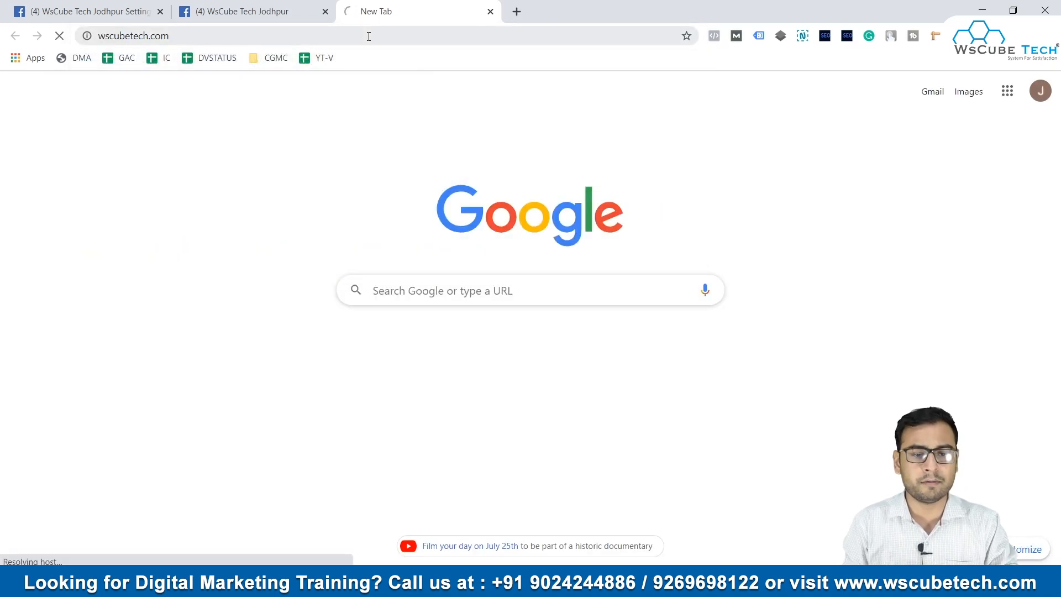
left_click(260, 35)
key("ctrl+c")
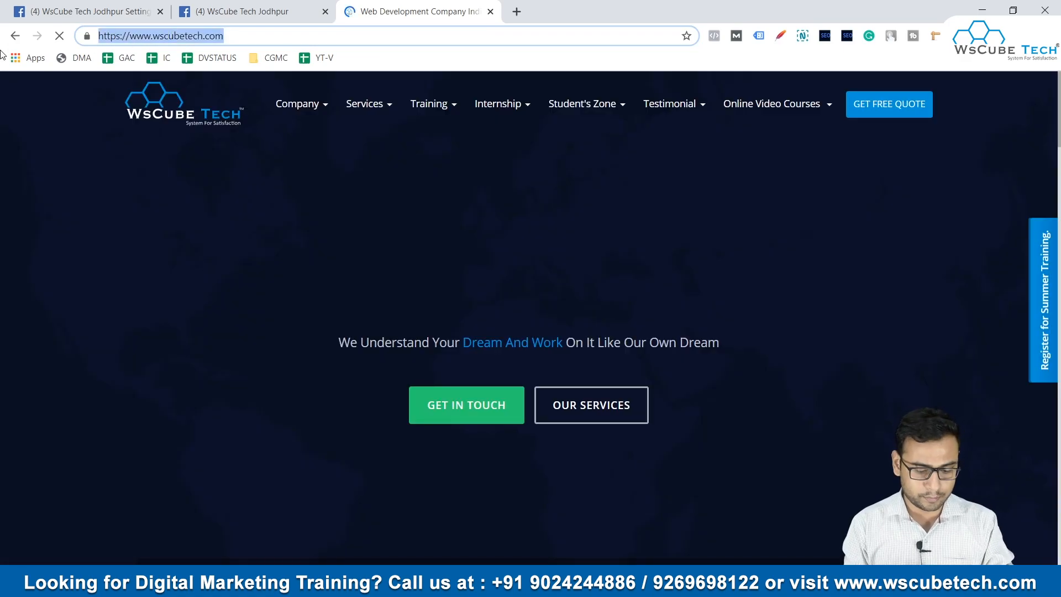
left_click(202, 7)
scroll(564, 538, "down", 3)
left_click(658, 395)
key("ctrl+v")
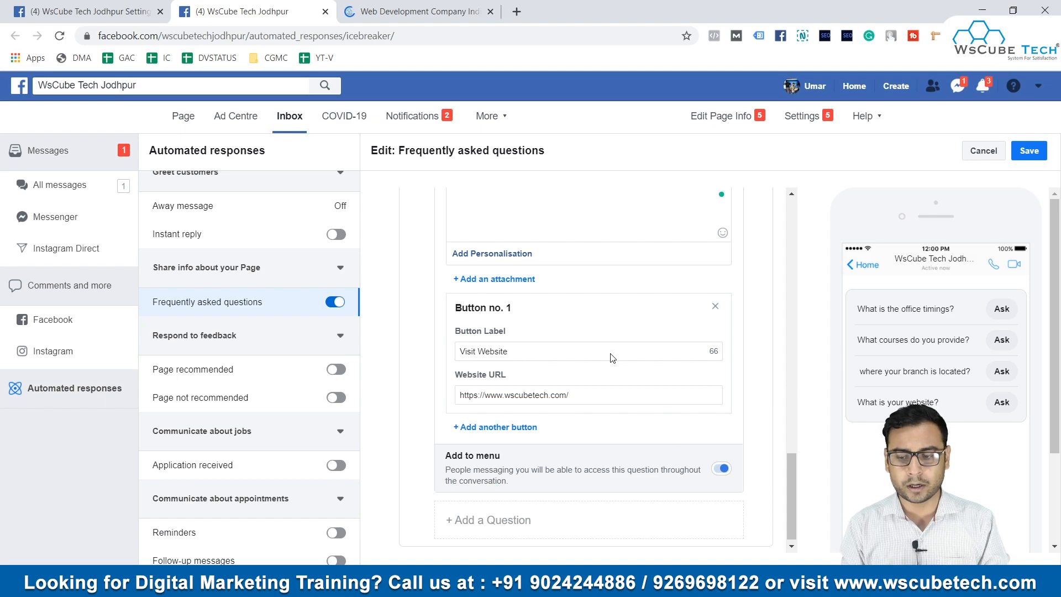
scroll(566, 326, "up", 5)
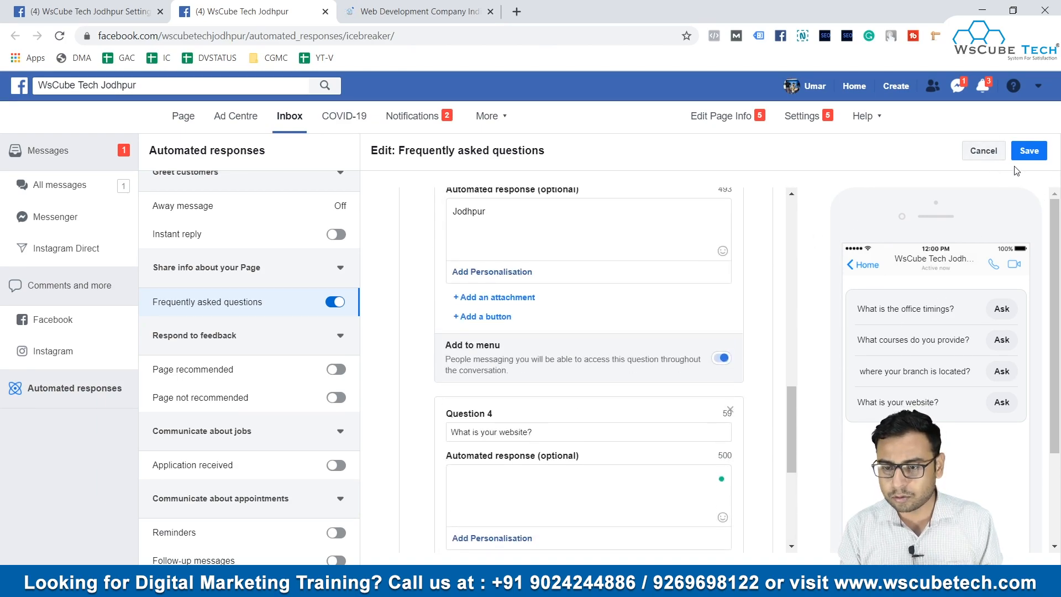
left_click(1029, 150)
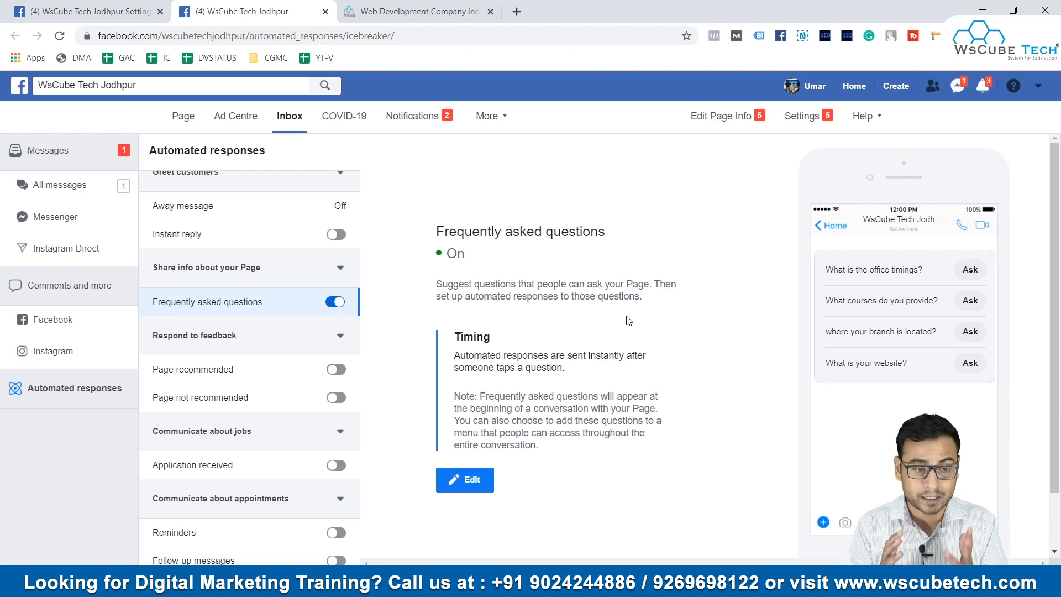
Step: Copy the page's Messenger link, m.me/wscubetechjodhpur, from the page's messaging settings
left_click(132, 5)
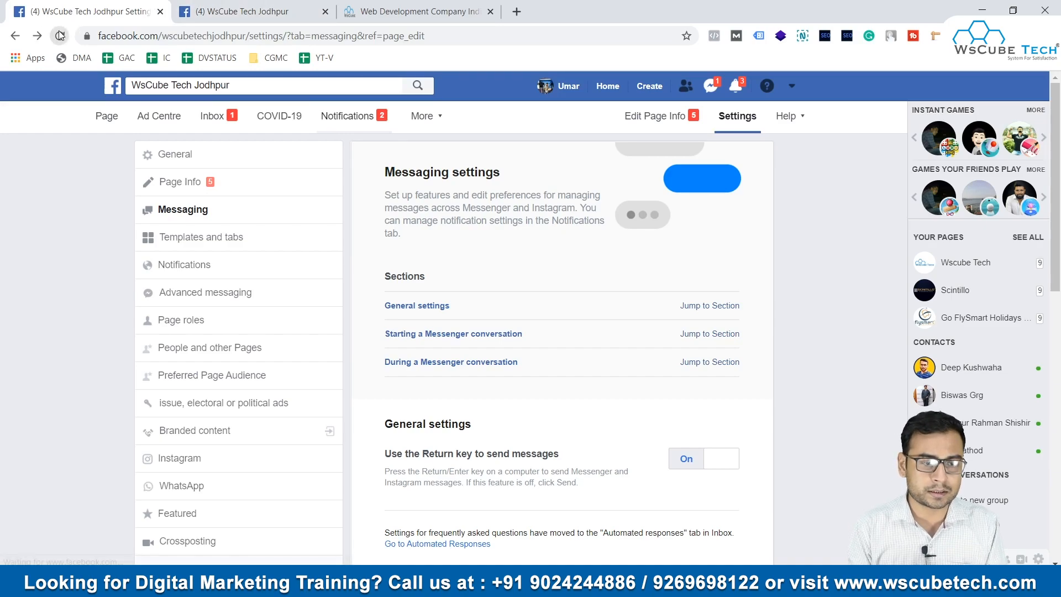
left_click(198, 15)
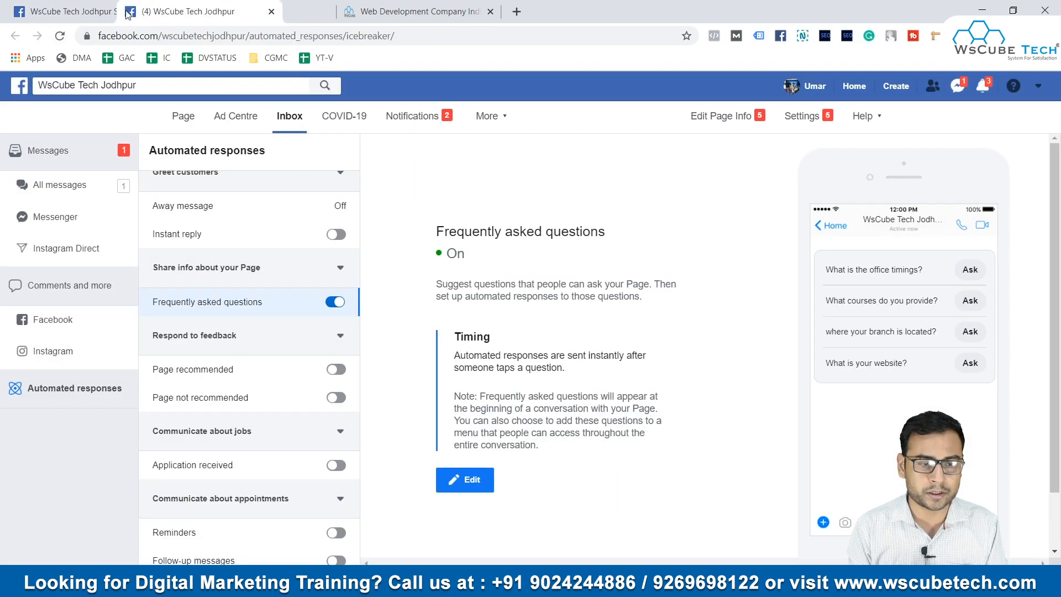
left_click(86, 9)
left_click(221, 35)
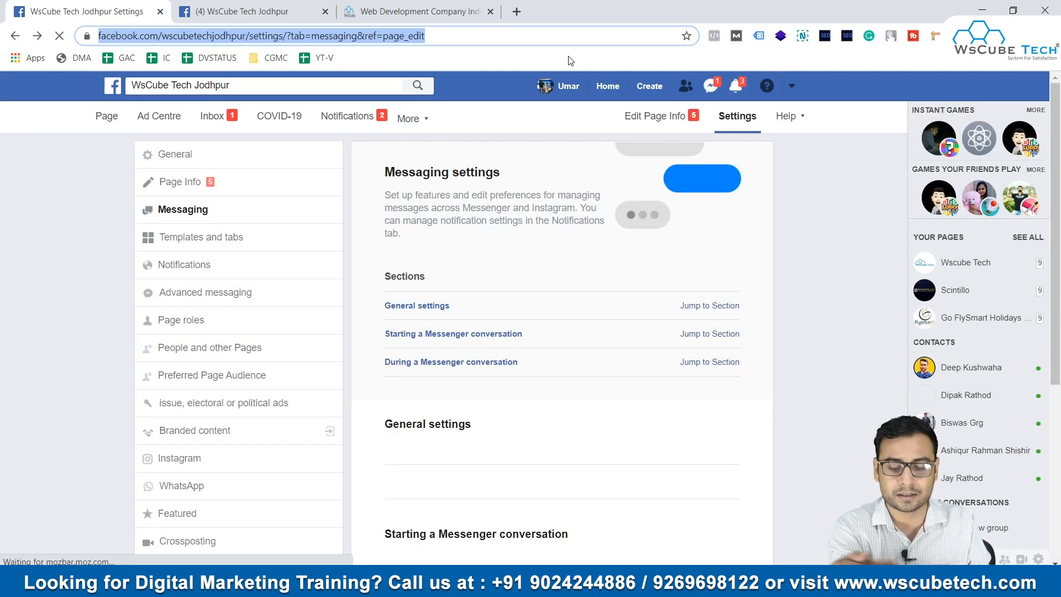
scroll(573, 359, "down", 6)
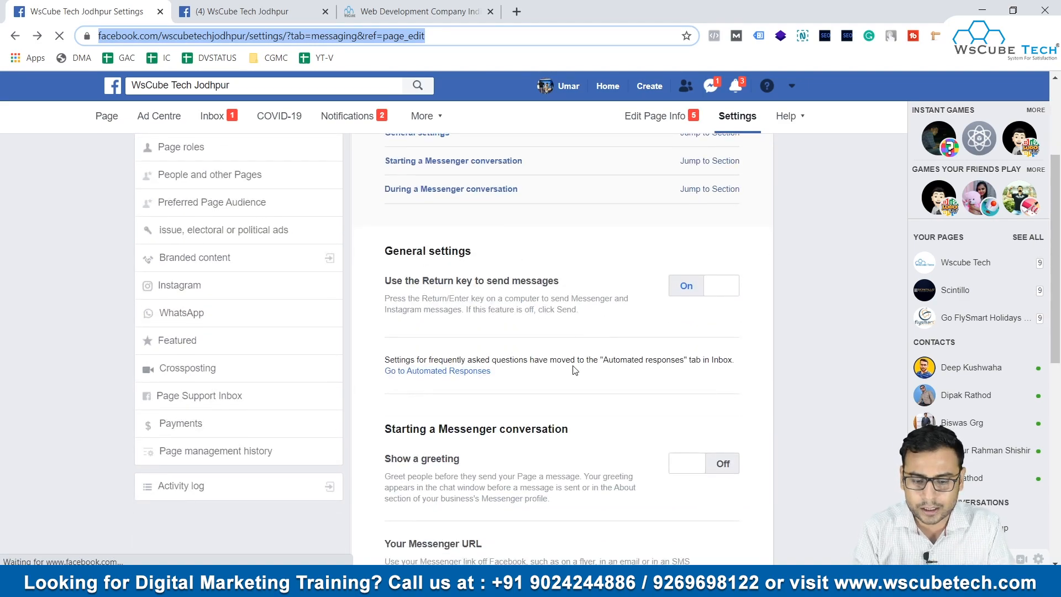
scroll(573, 374, "down", 3)
left_click_drag(386, 188, 499, 192)
left_click(691, 247)
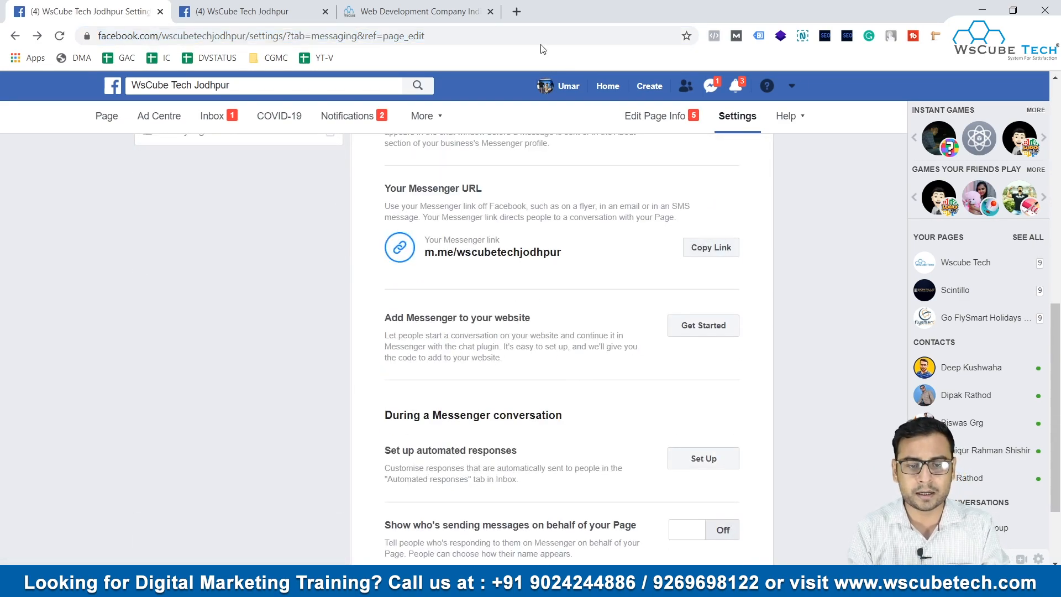
Step: Open the copied Messenger link in a new browser tab to start a chat with the page
left_click(516, 11)
key("ctrl+v")
key("Return")
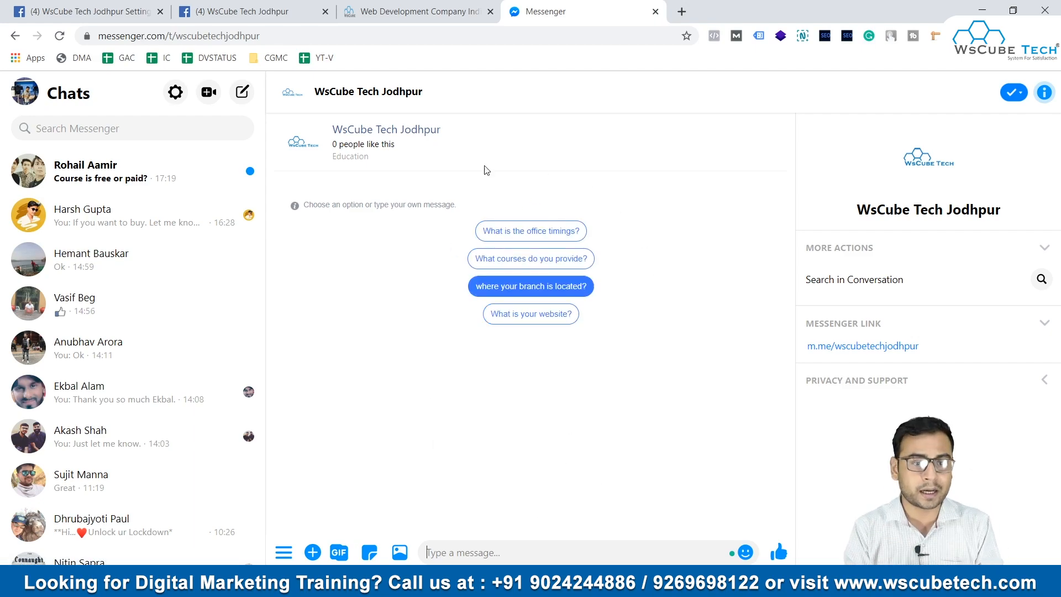
left_click(238, 7)
left_click(73, 4)
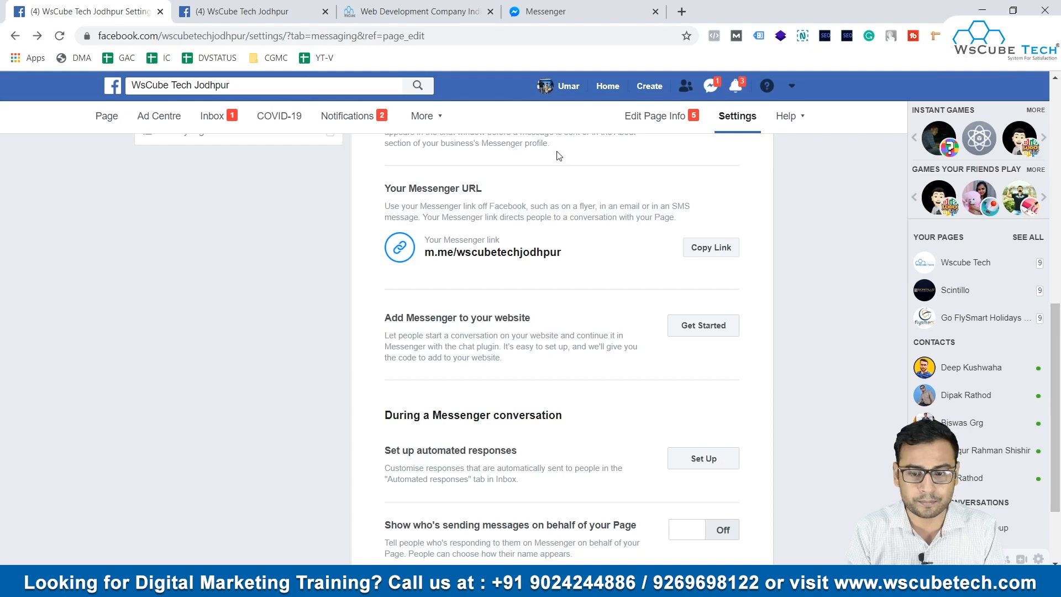
scroll(727, 214, "up", 9)
left_click(106, 119)
scroll(315, 180, "down", 1)
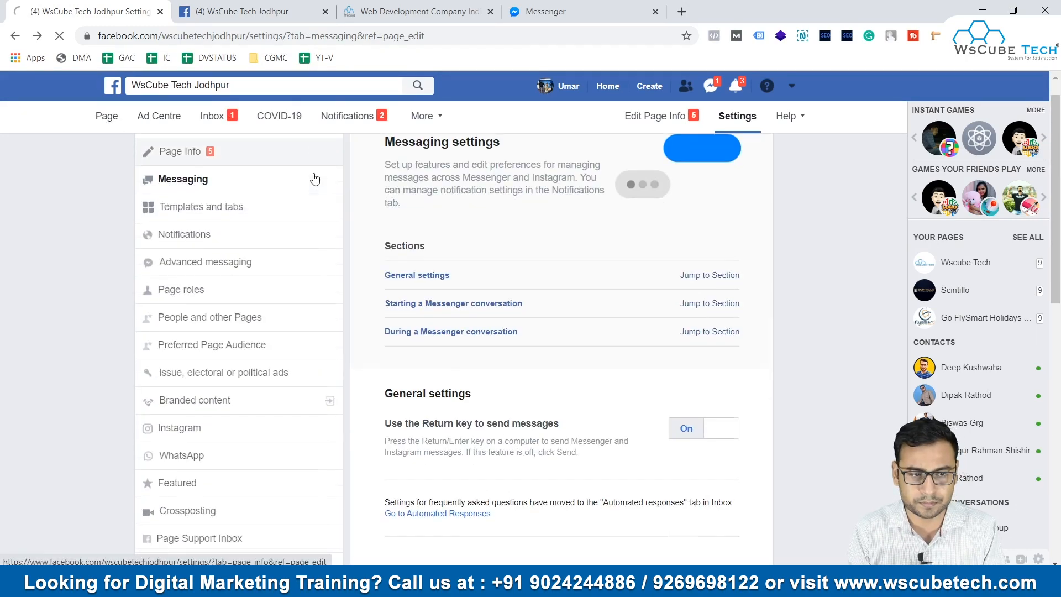
left_click(411, 12)
left_click(539, 12)
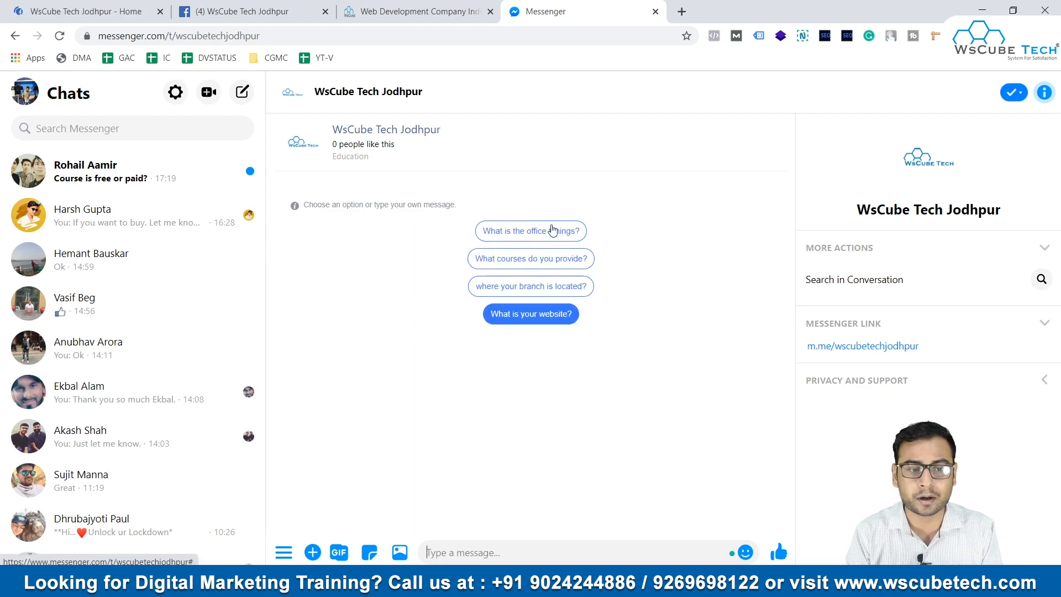
Step: Test the suggested question "where your branch is located?" in the Messenger chat and delete the conversation
left_click(557, 294)
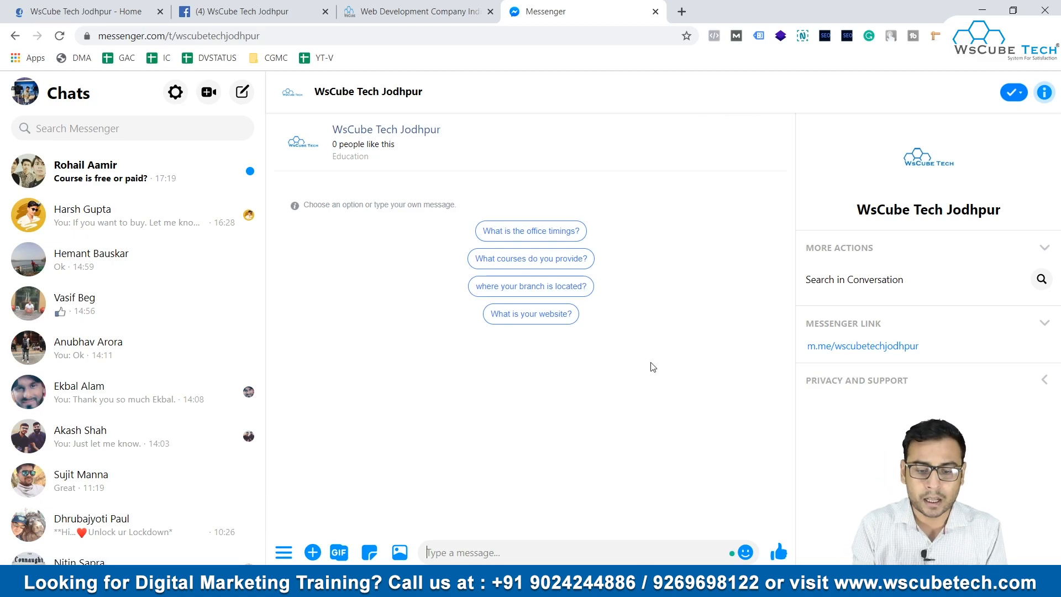
left_click(509, 286)
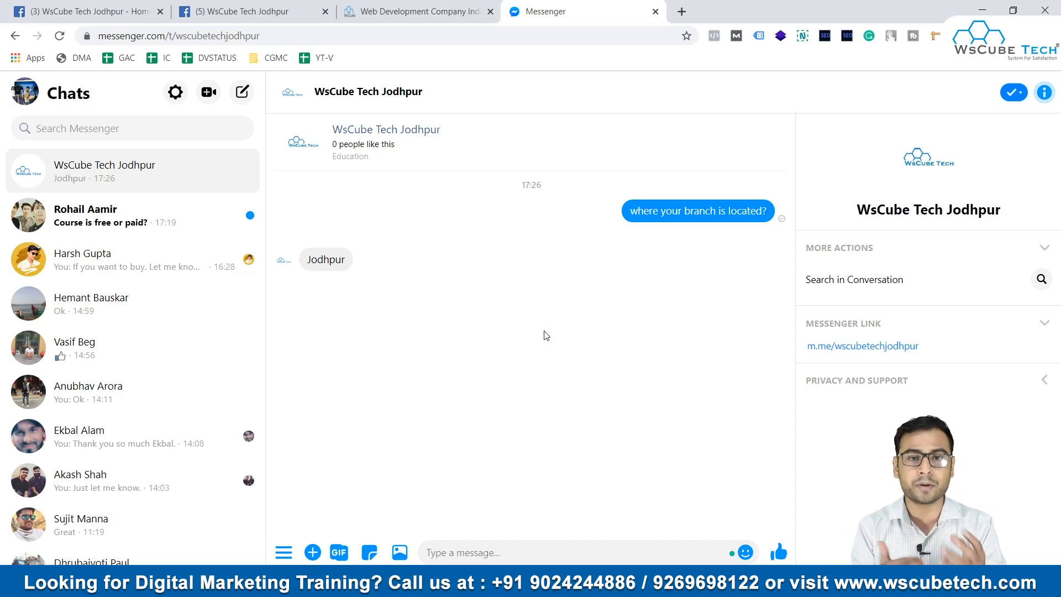
left_click(249, 171)
left_click(275, 241)
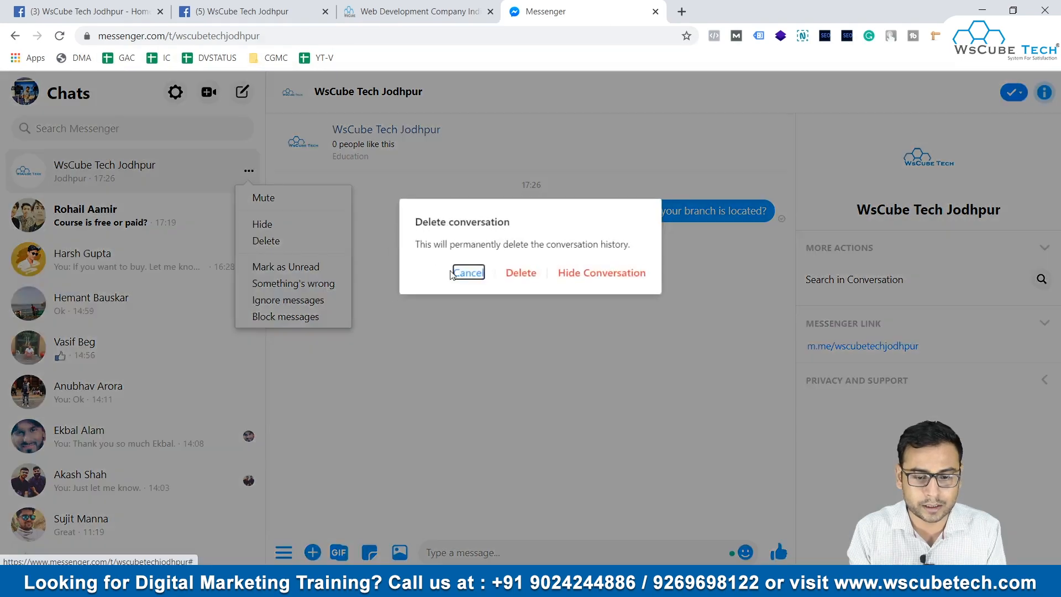
left_click(514, 279)
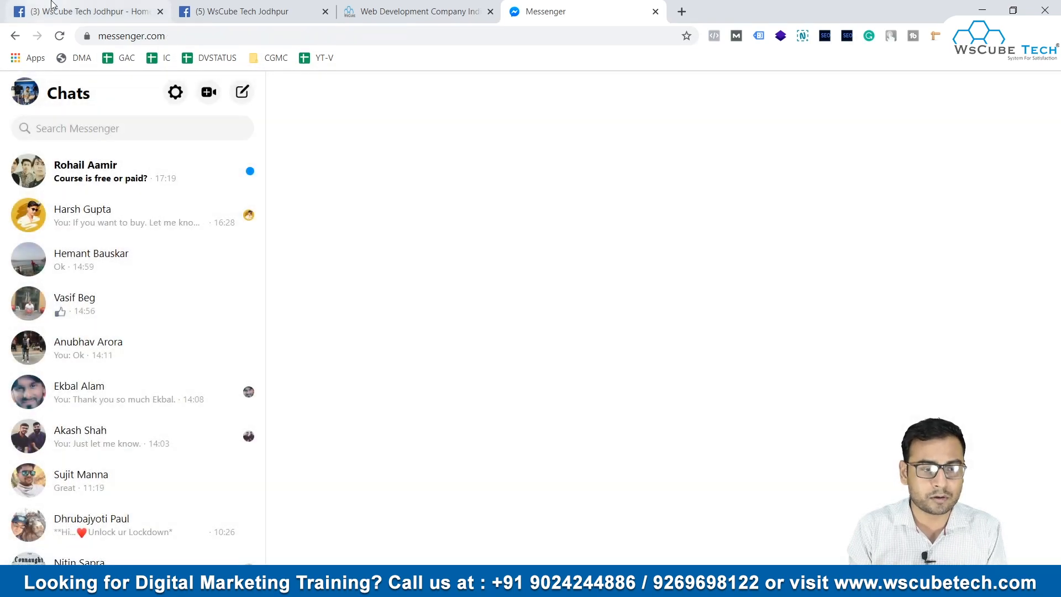
Step: Reload the WsCube Tech Jodhpur page's home view and close its chat pop-up
left_click(52, 8)
key("F5")
scroll(479, 346, "down", 4)
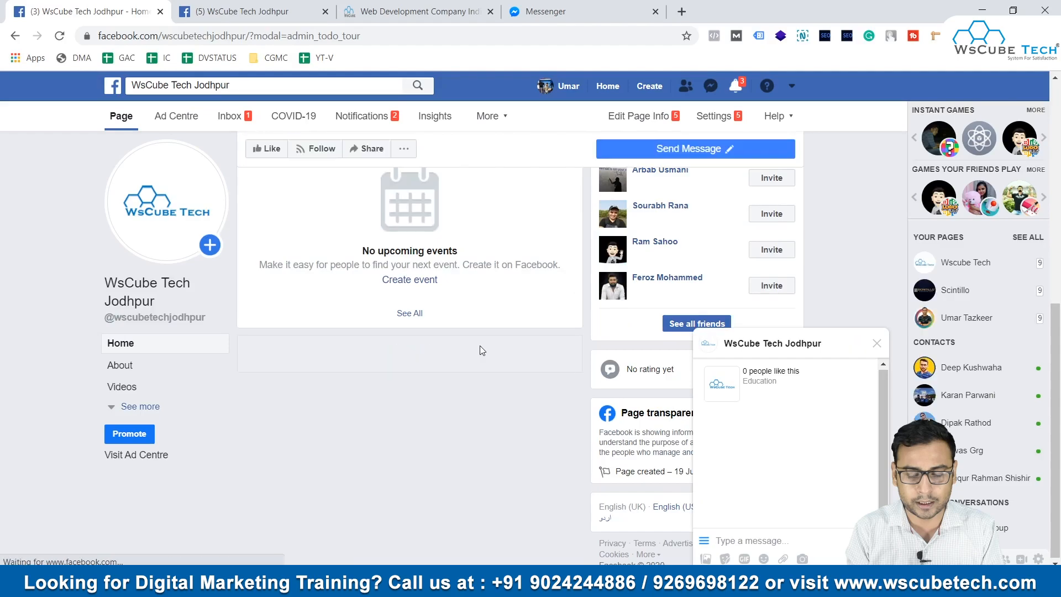
scroll(479, 346, "up", 2)
left_click(876, 342)
Step: Return to the page's messaging settings and copy the Messenger link again
left_click(713, 116)
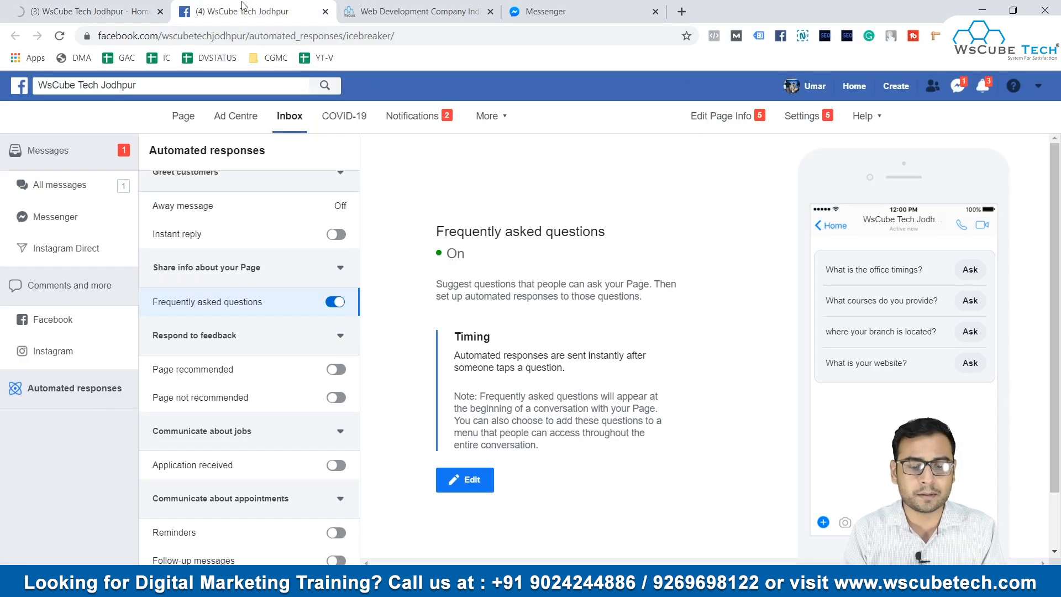
left_click(87, 11)
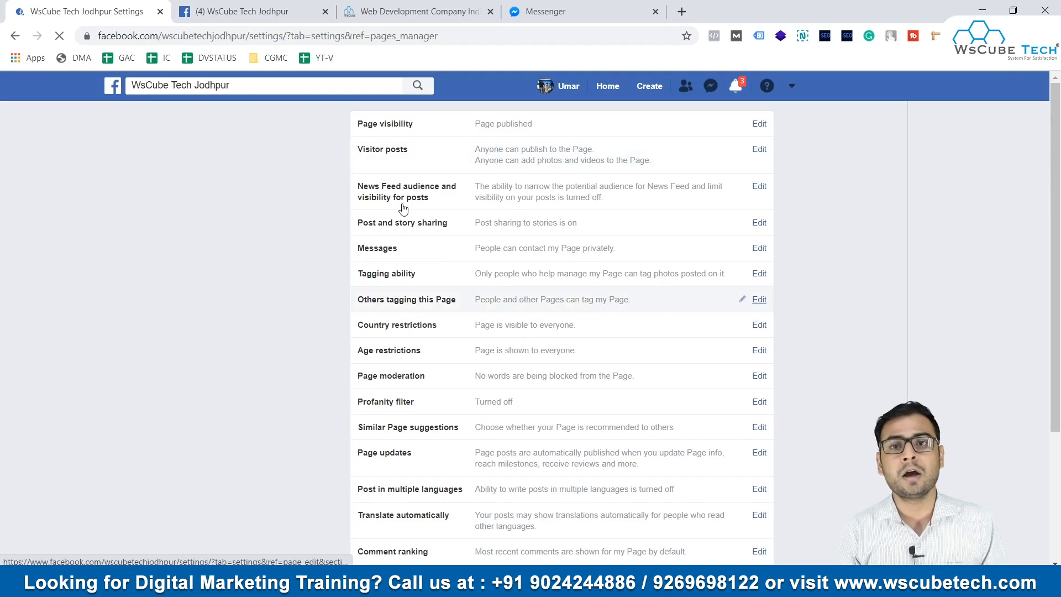
scroll(469, 391, "down", 1)
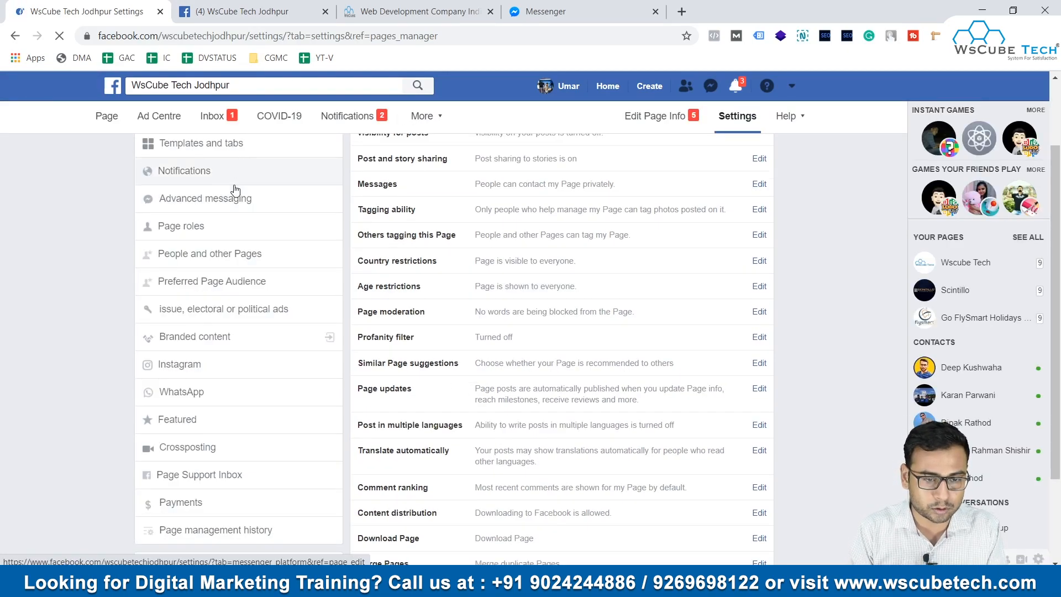
scroll(230, 177, "up", 2)
left_click(193, 206)
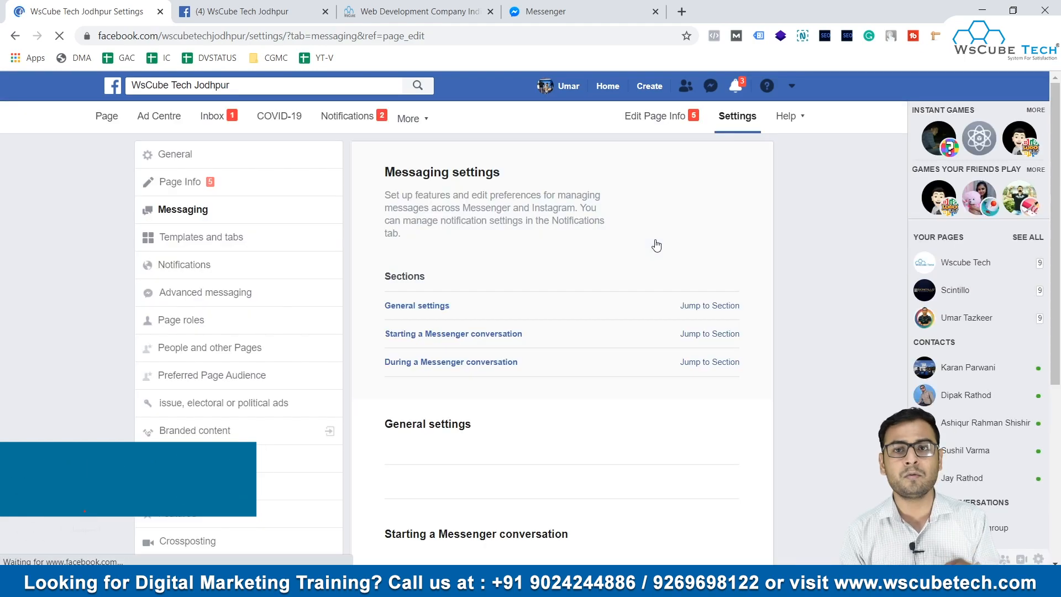
scroll(661, 371, "down", 6)
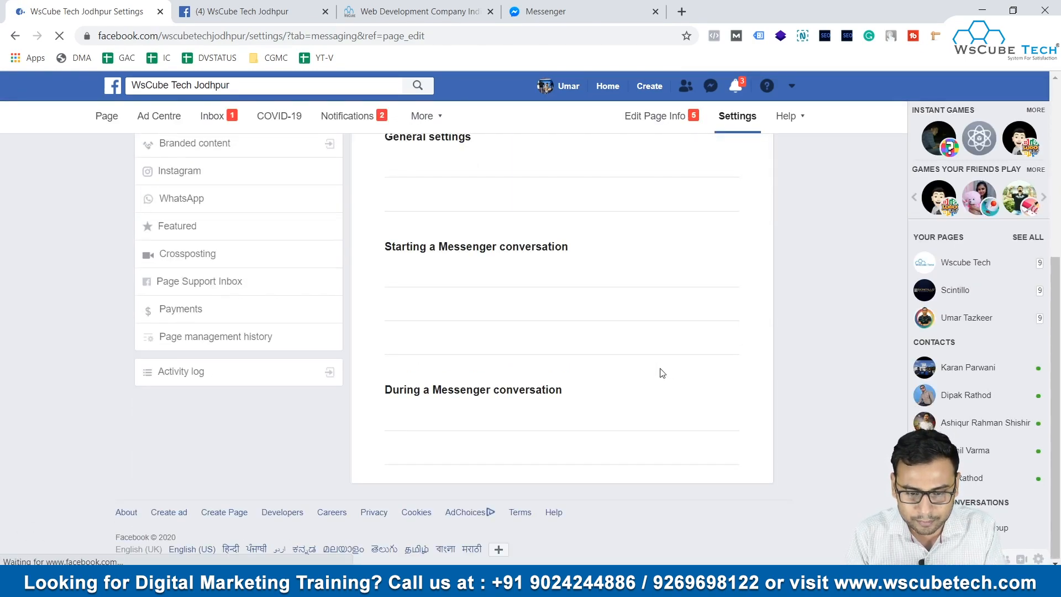
scroll(662, 373, "down", 1)
left_click(718, 400)
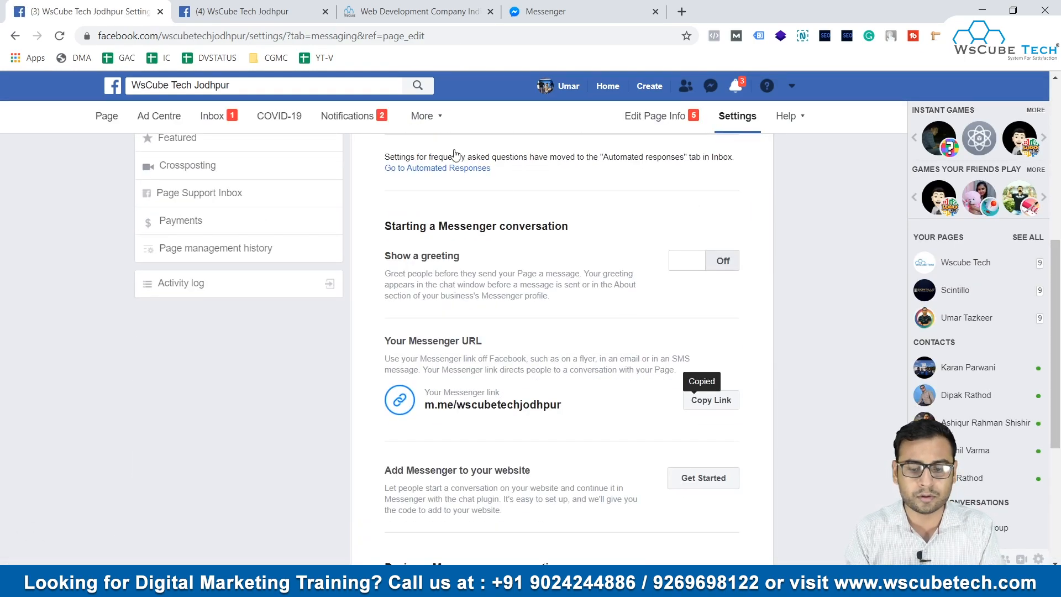
Step: Open the copied link in the Messenger tab and delete the existing conversation with WsCube Tech Jodhpur
left_click(553, 11)
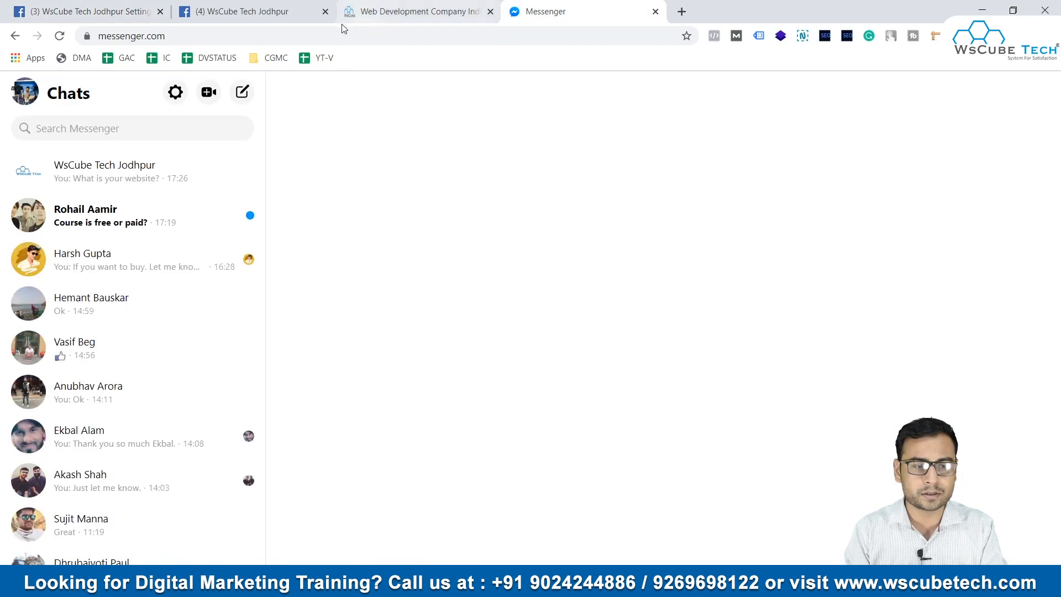
left_click(143, 36)
key("ctrl+v")
key("Return")
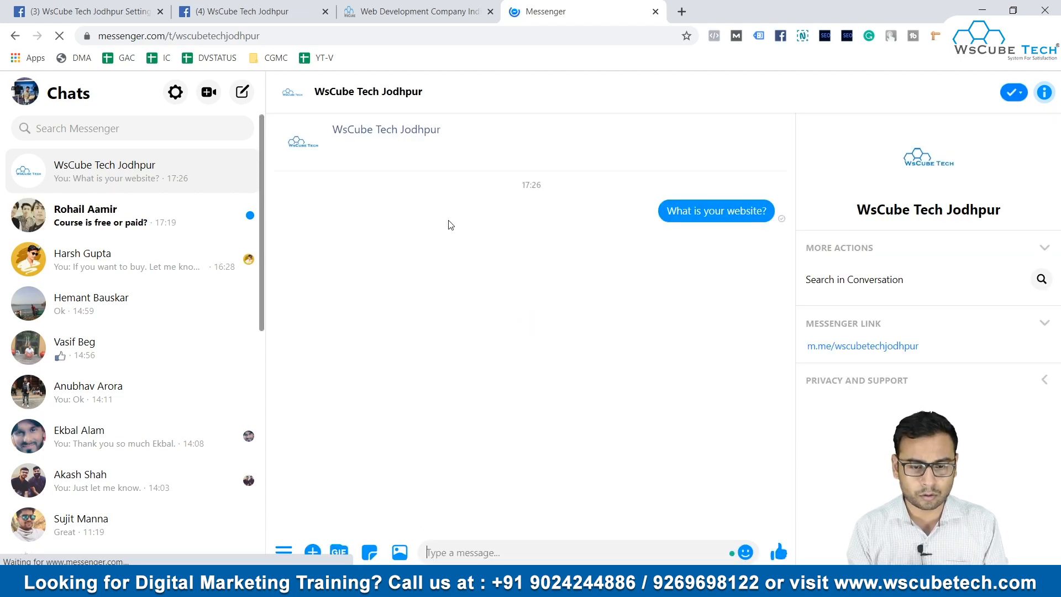
left_click(249, 171)
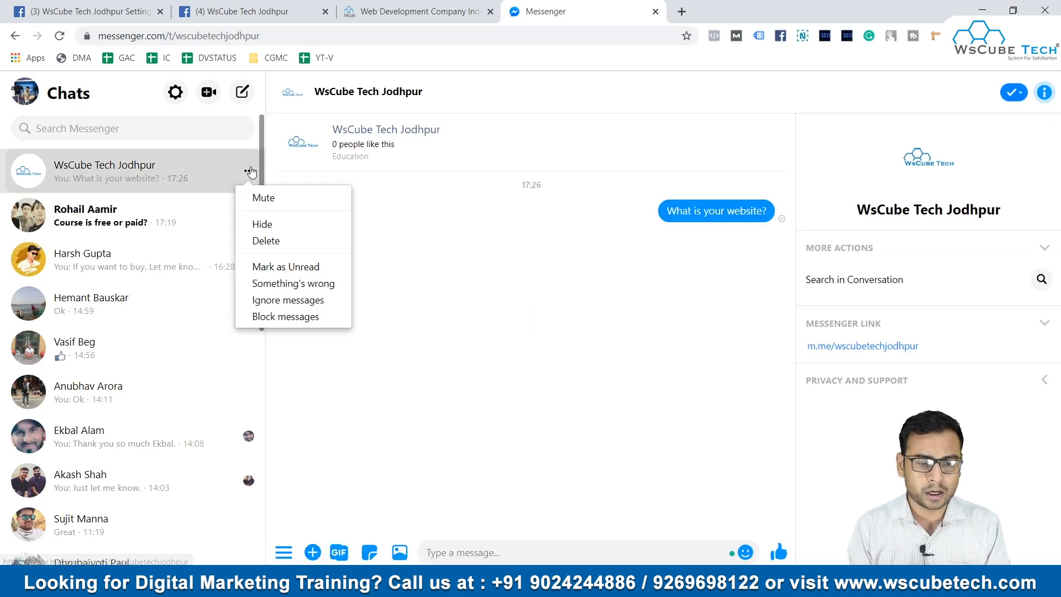
left_click(257, 239)
left_click(520, 275)
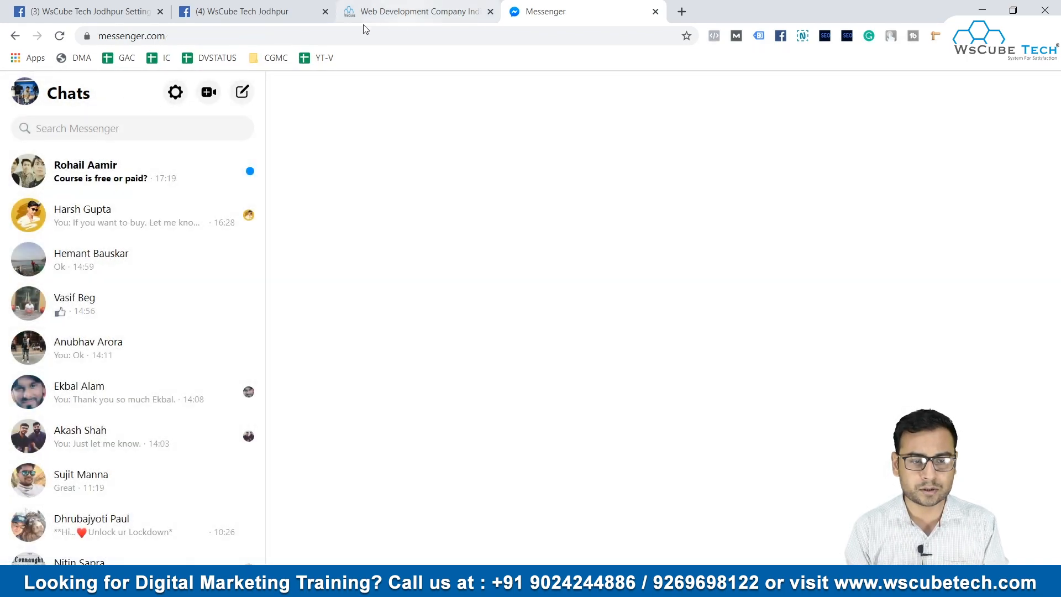
Step: Reopen the page's Messenger link, test the suggested question "What courses do you provide?" and highlight the automated reply
left_click(311, 32)
key("ctrl+v")
key("Return")
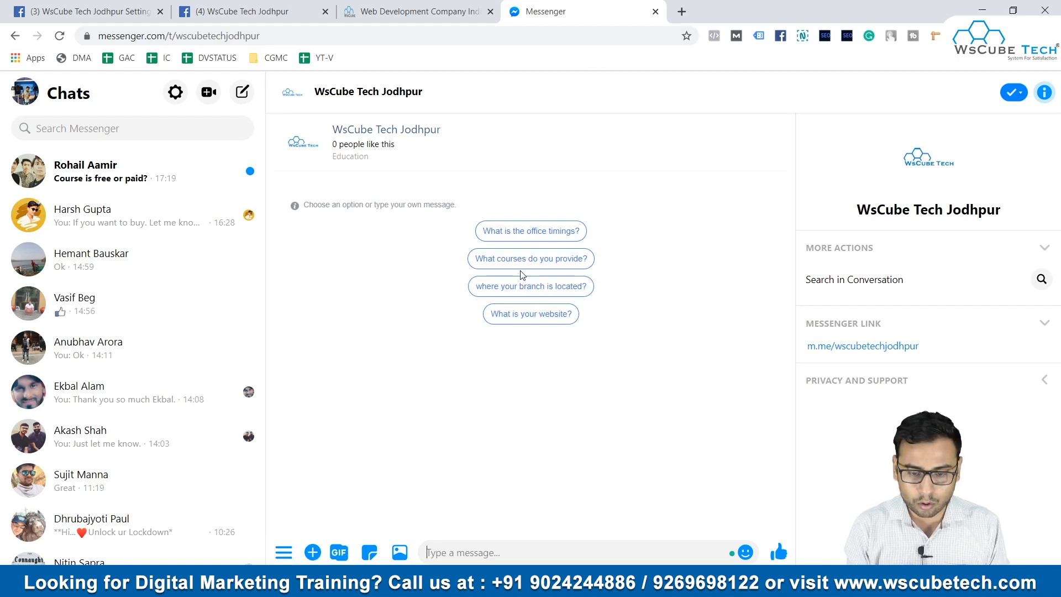
left_click(533, 260)
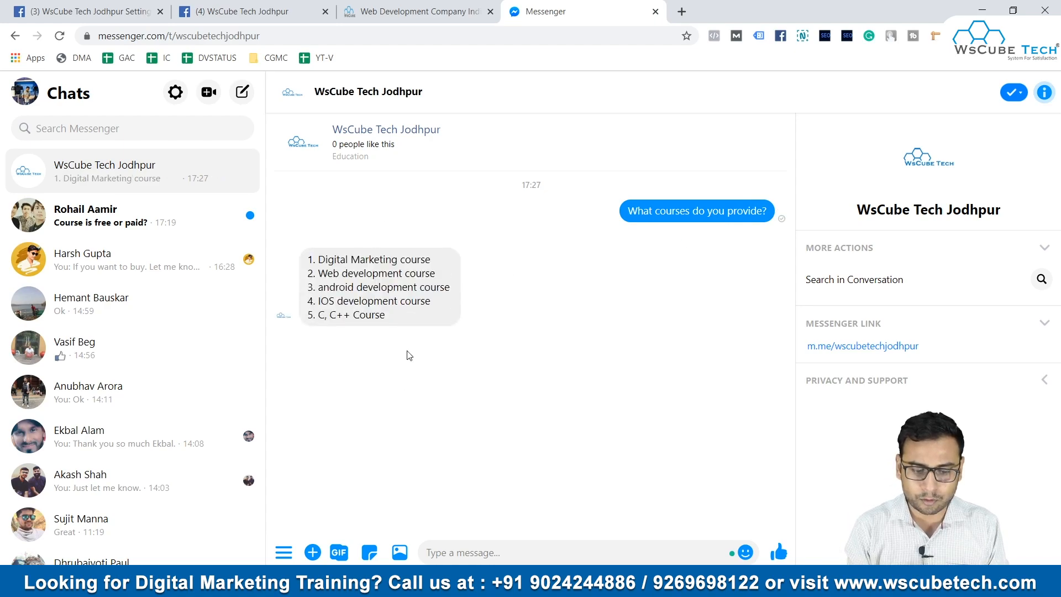
left_click_drag(408, 325, 311, 257)
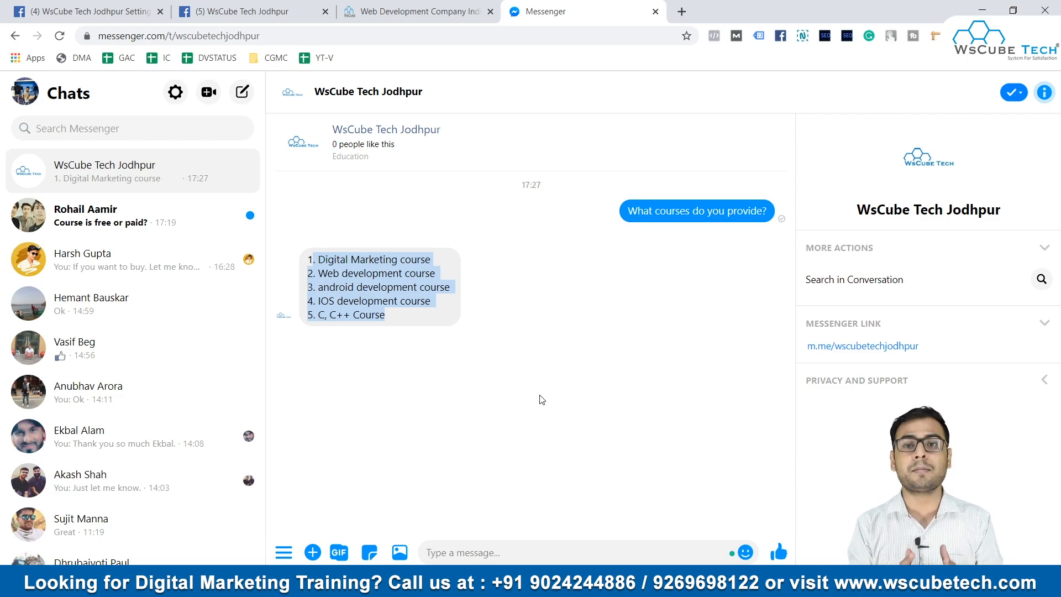
Step: Reopen the Facebook page's frequently asked questions for editing and add a fifth question, "Show us your portfolio"
left_click(226, 6)
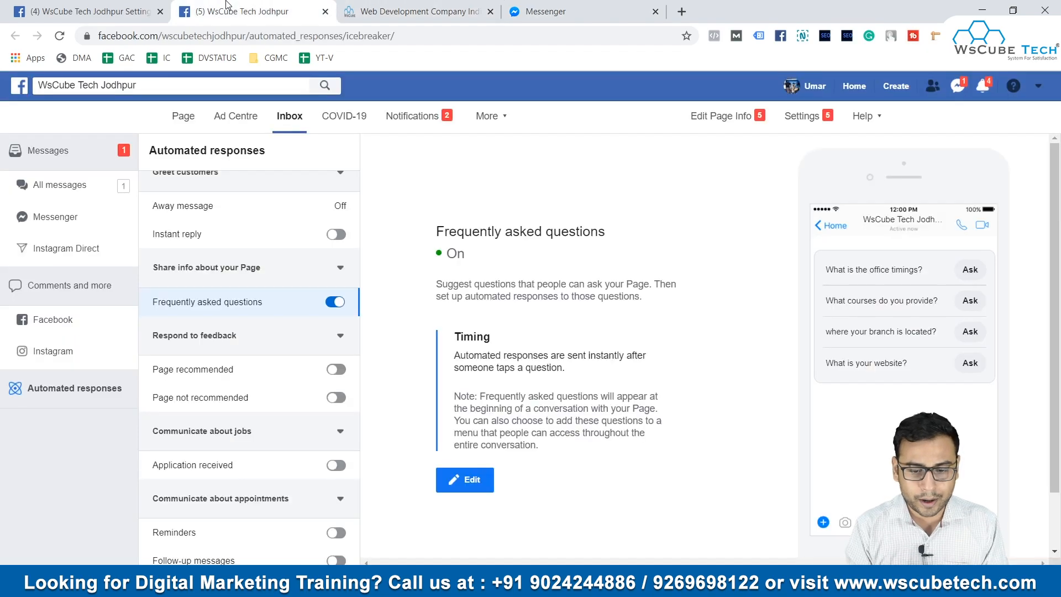
left_click(464, 479)
scroll(579, 431, "down", 10)
scroll(579, 432, "down", 5)
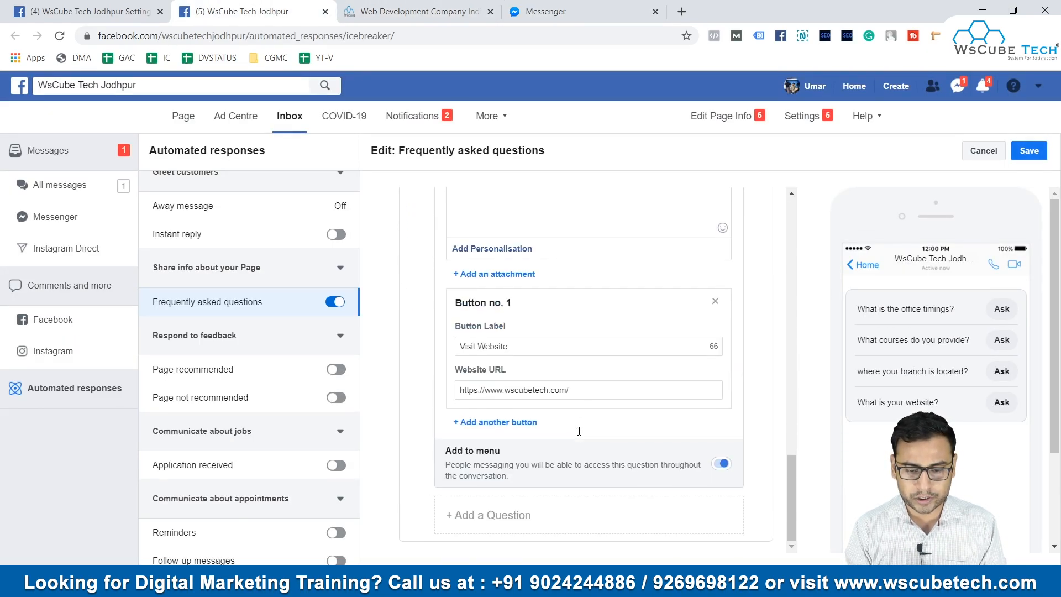
left_click(493, 512)
scroll(602, 421, "down", 4)
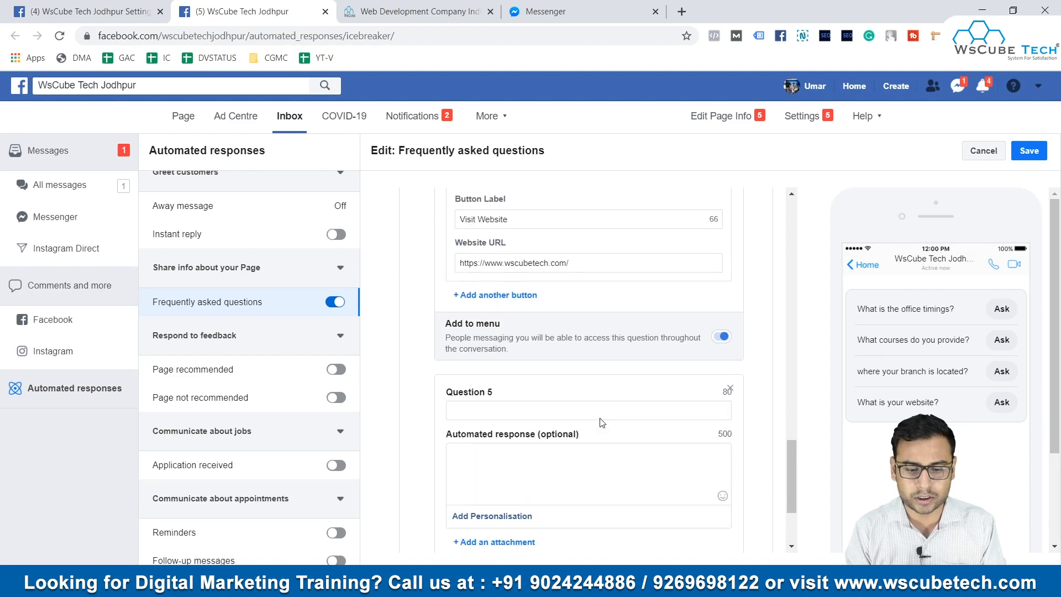
left_click(466, 325)
type("What")
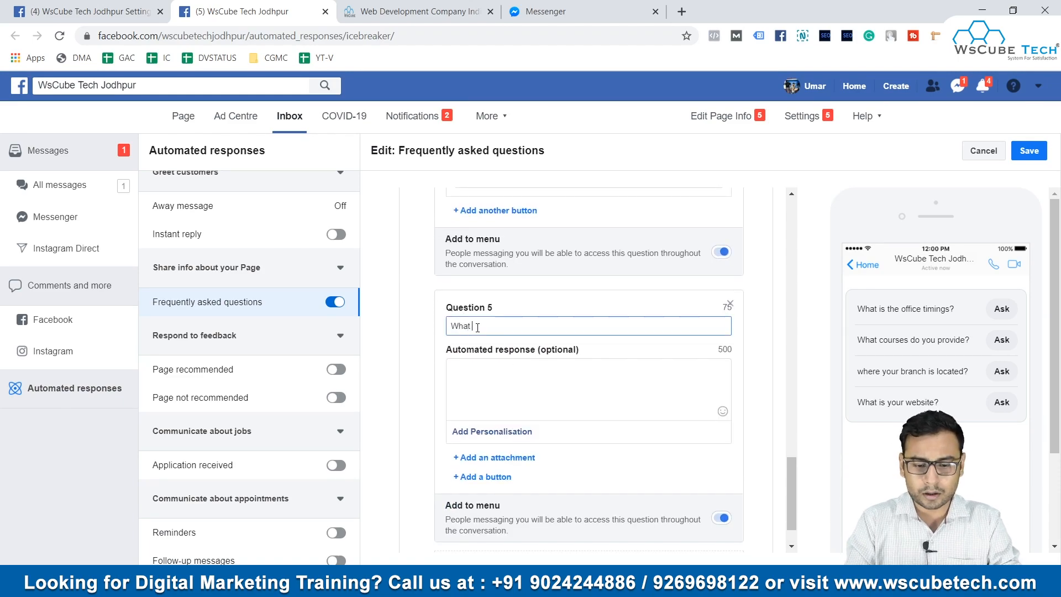
key("BackSpace")
type("Show us your portfolio")
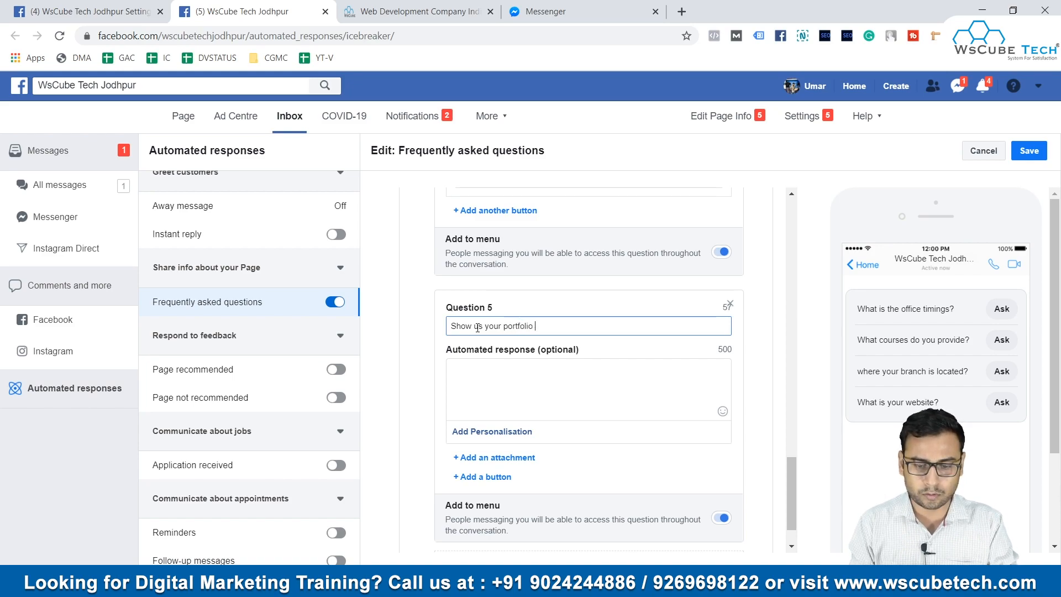
Step: Attach the desktop image flow_of_link_juice-1531472429967.png to the portfolio question's automated response and save the questions
left_click(526, 429)
scroll(509, 379, "down", 1)
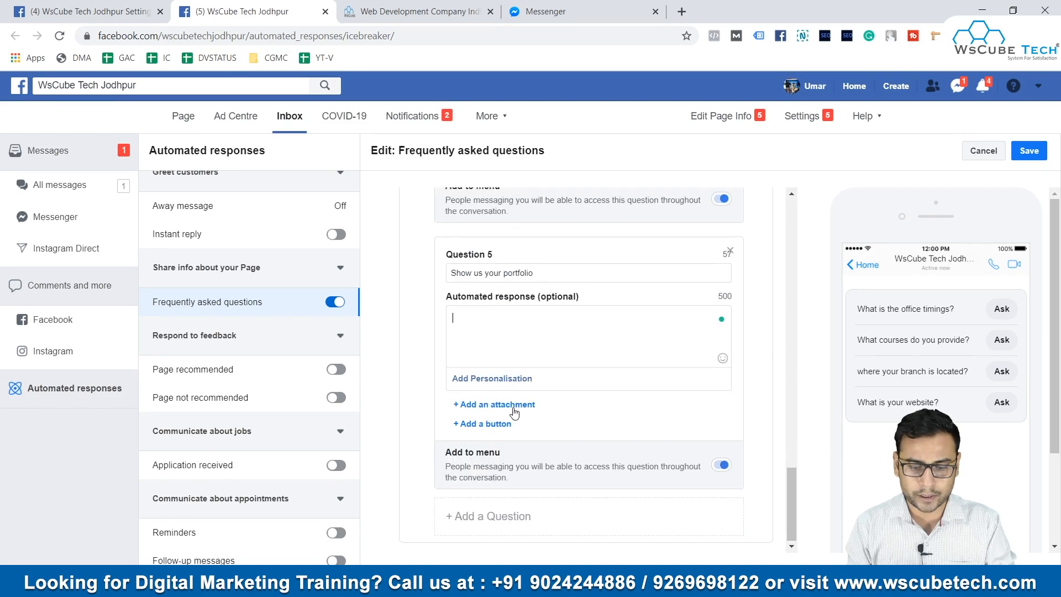
left_click(497, 404)
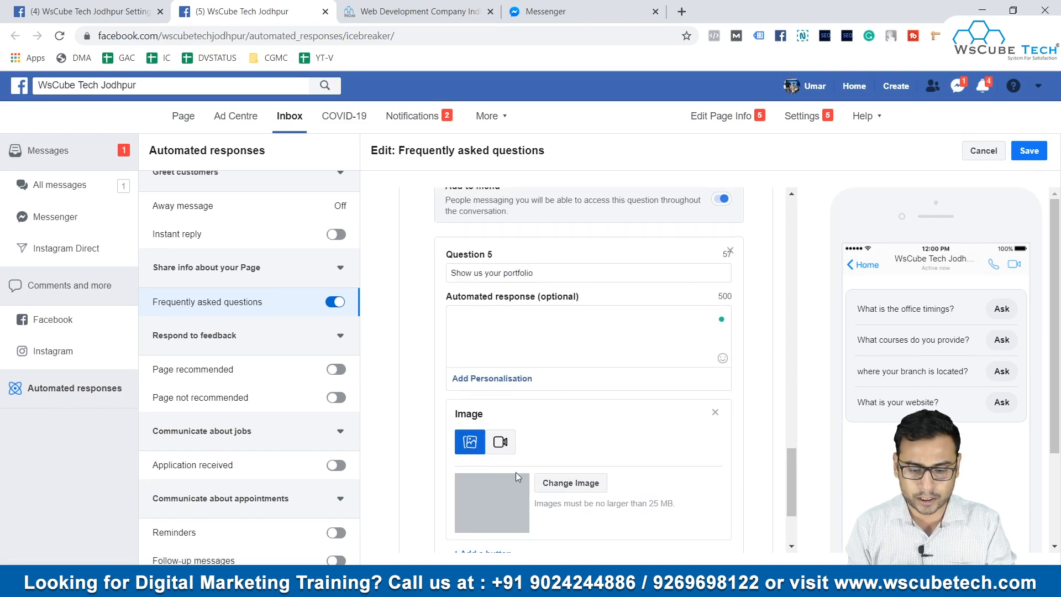
scroll(486, 467, "down", 1)
left_click(570, 408)
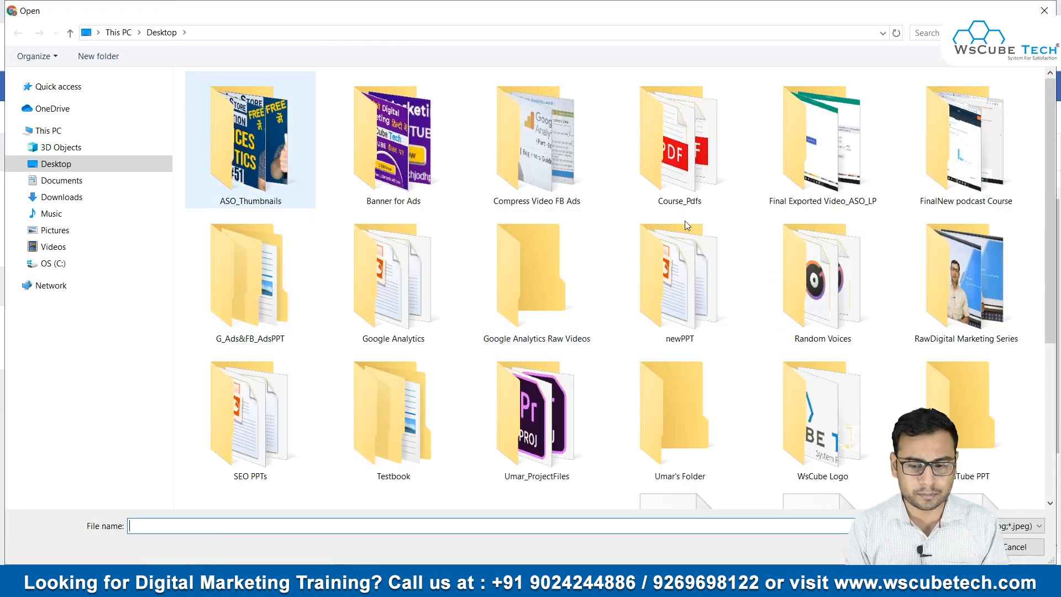
scroll(807, 371, "down", 5)
left_click(520, 368)
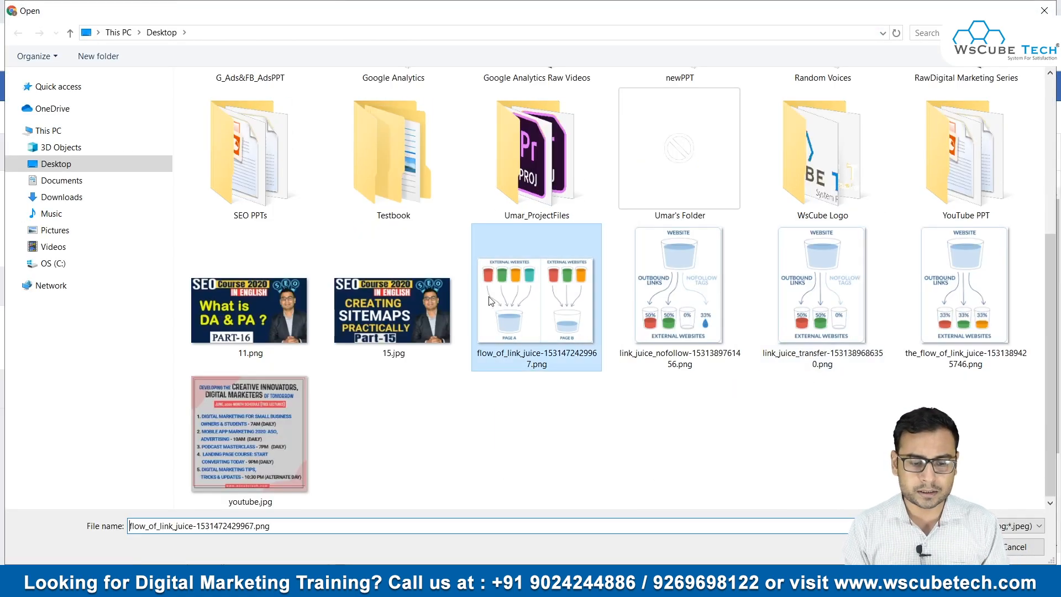
left_click(948, 547)
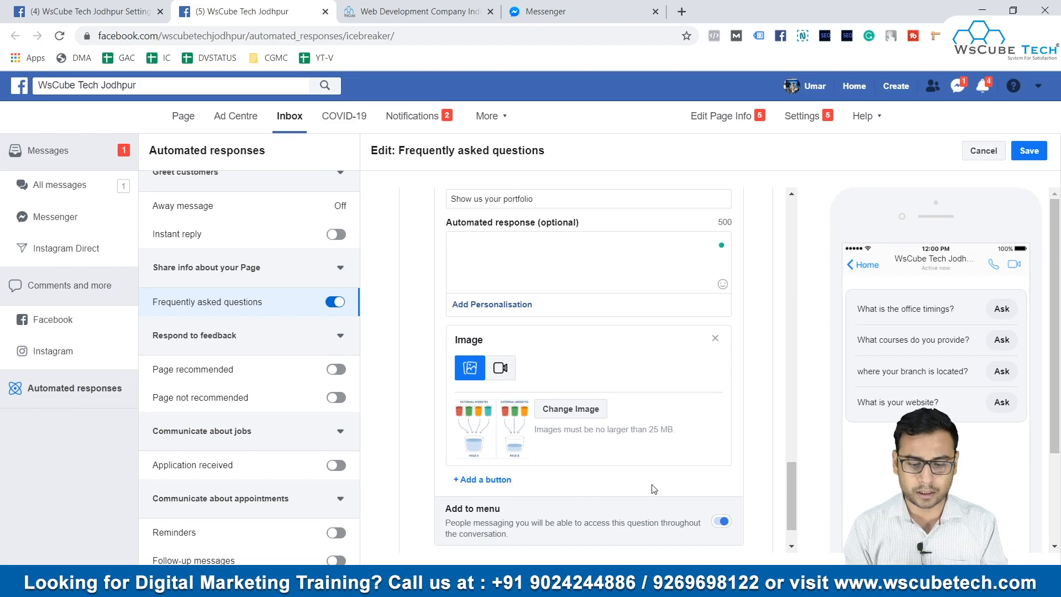
scroll(654, 489, "down", 1)
scroll(604, 418, "up", 5)
left_click(1029, 151)
Step: Switch to the Messenger tab and delete the conversation with WsCube Tech Jodhpur
left_click(468, 5)
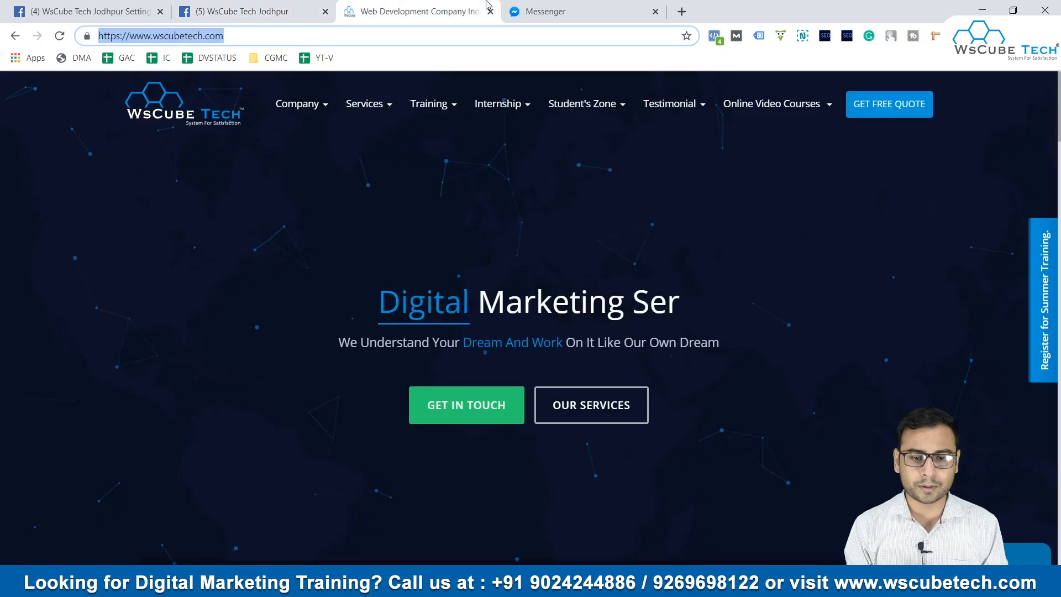
left_click(578, 6)
left_click(248, 174)
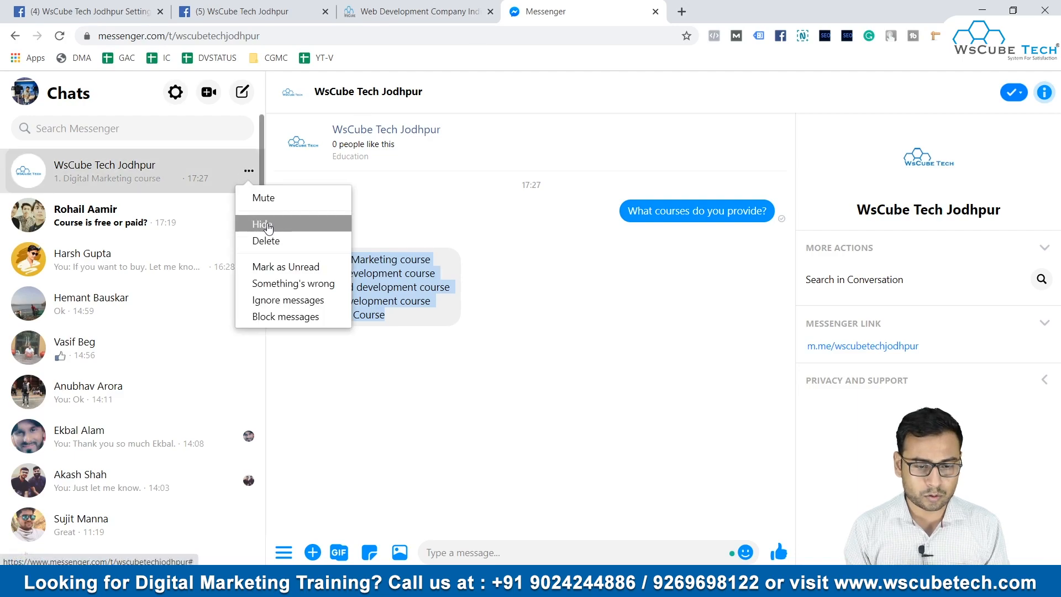
left_click(270, 240)
left_click(523, 275)
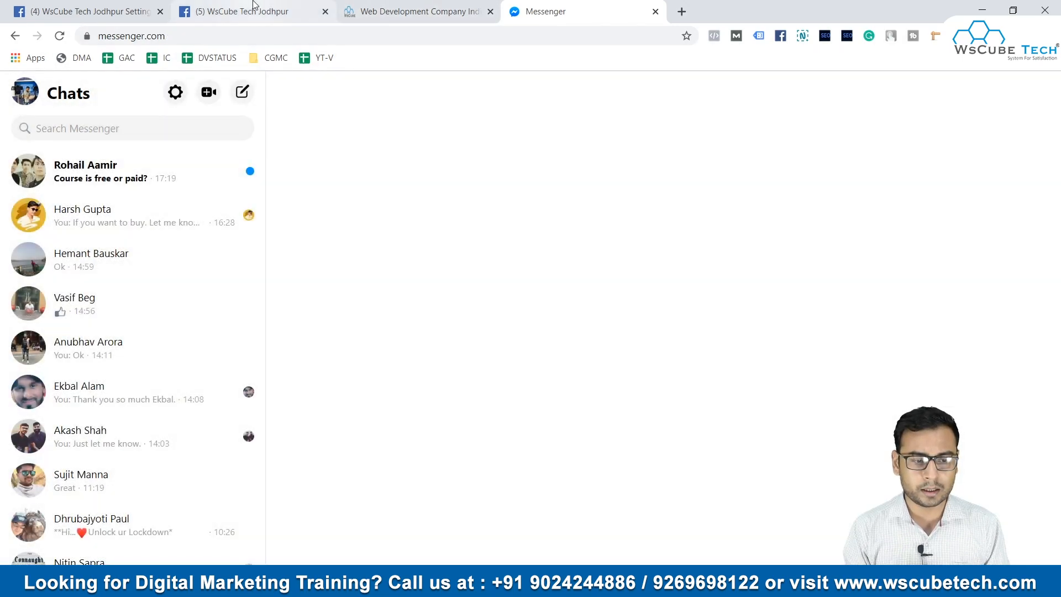
Step: Return to the page's automated responses, reload them and check the preview of the frequently asked questions
left_click(254, 7)
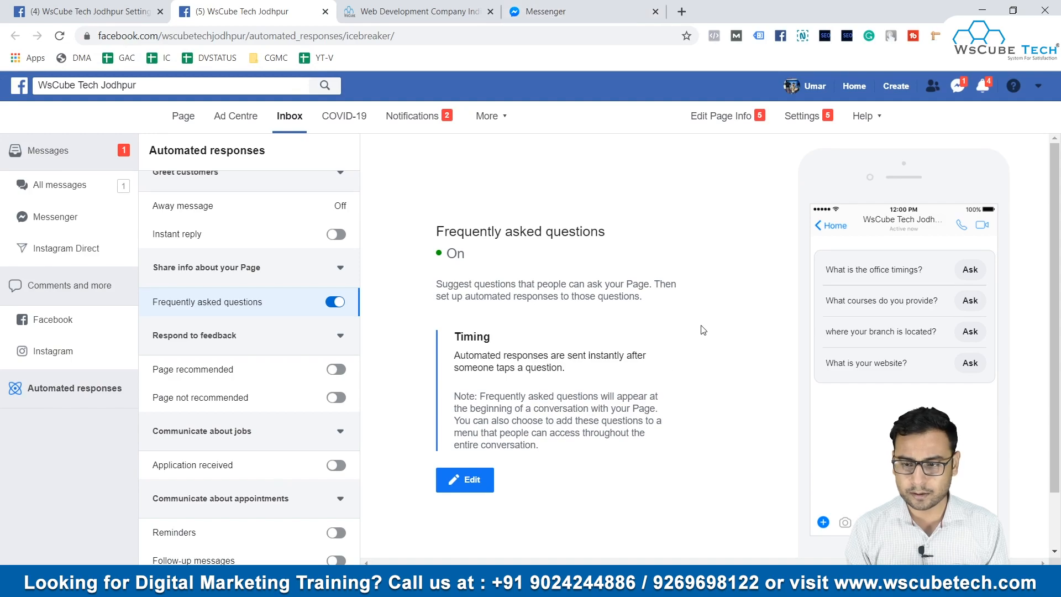
left_click(59, 35)
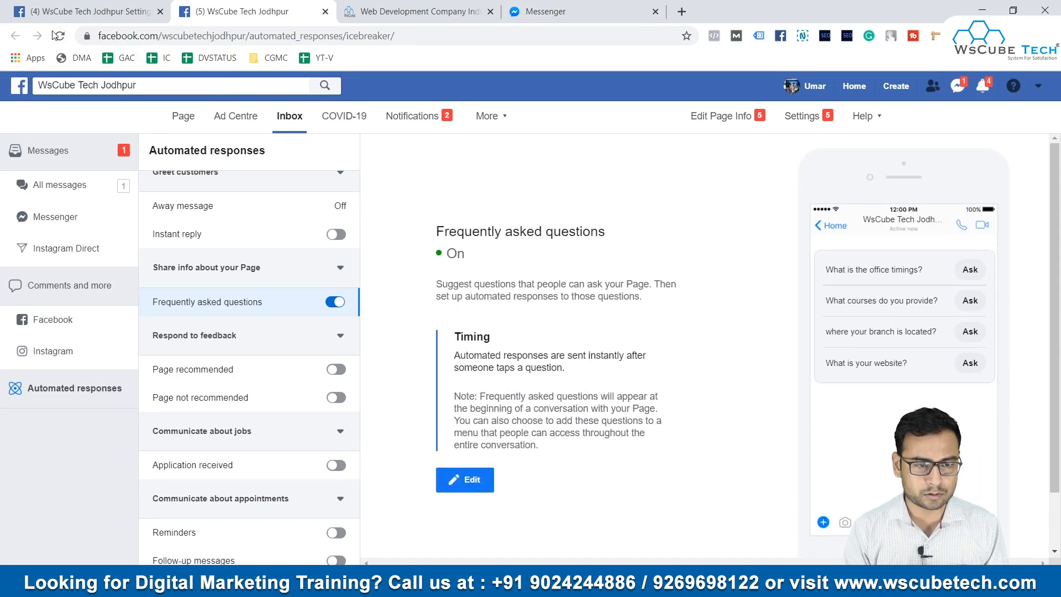
scroll(608, 282, "down", 1)
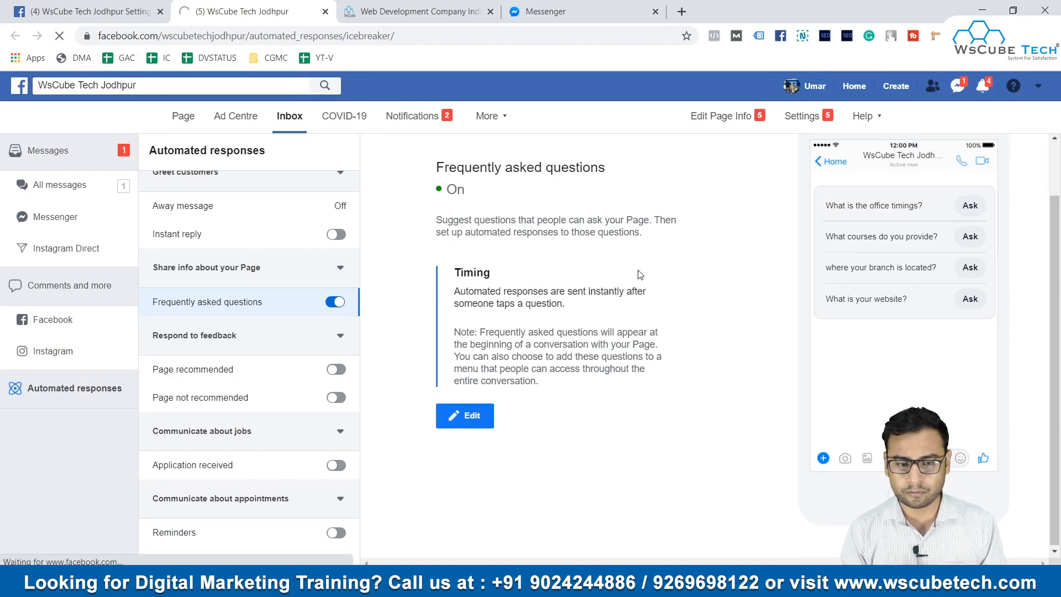
Step: Open m.me/wscubetechjodhpur in the Messenger tab and check the suggested questions in the new conversation
left_click(589, 7)
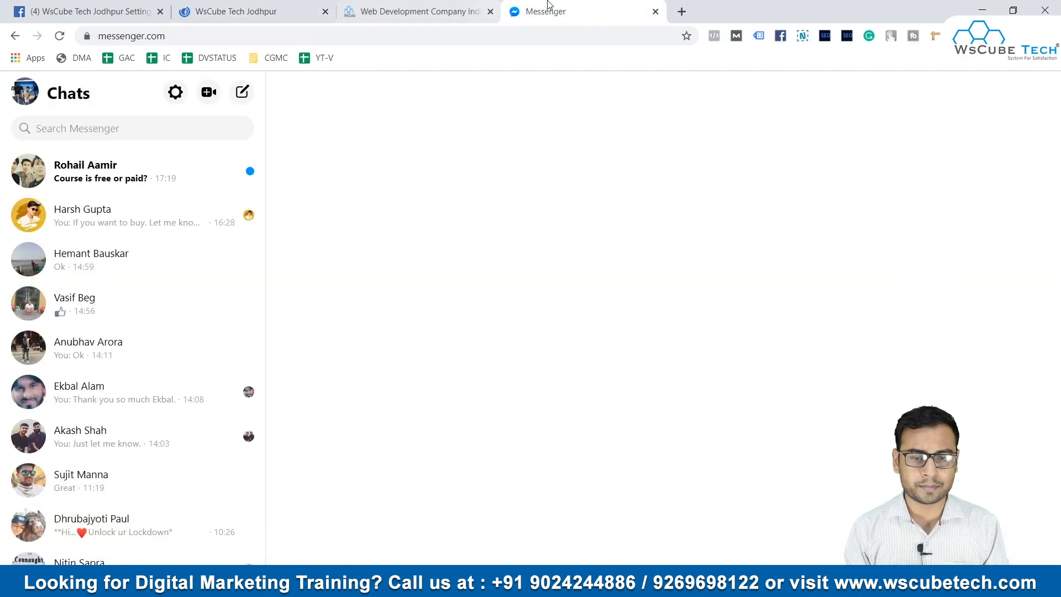
left_click(445, 33)
type("m.me/wscubetechjodhpur")
key("Return")
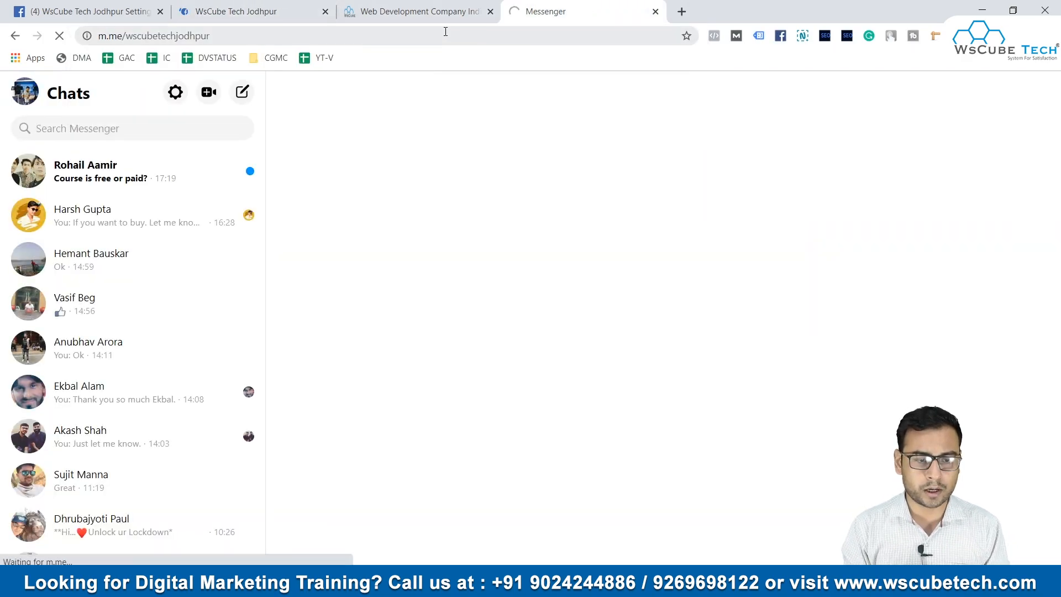
left_click(301, 5)
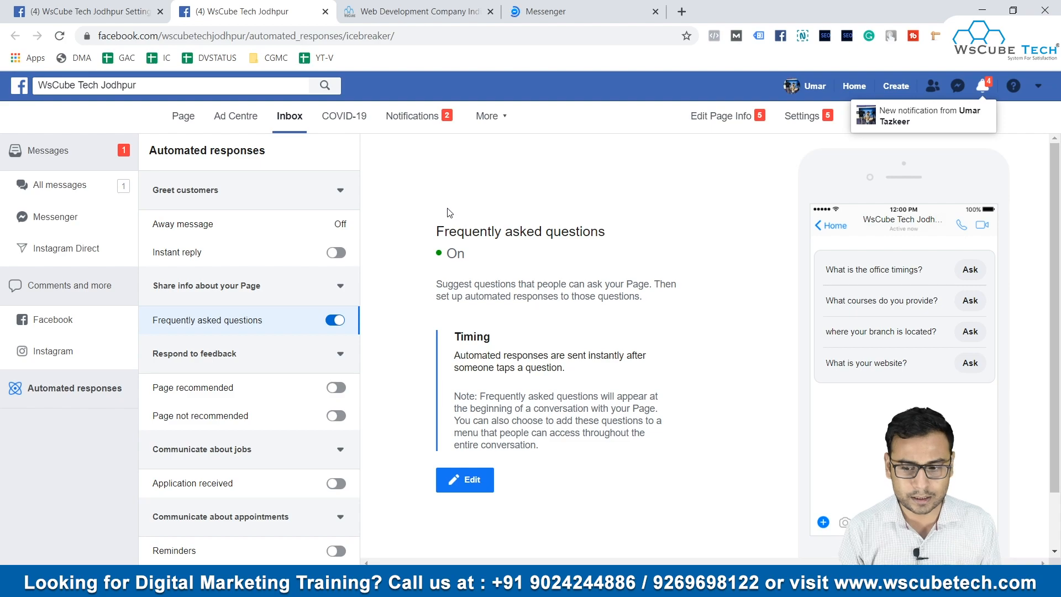
left_click(544, 11)
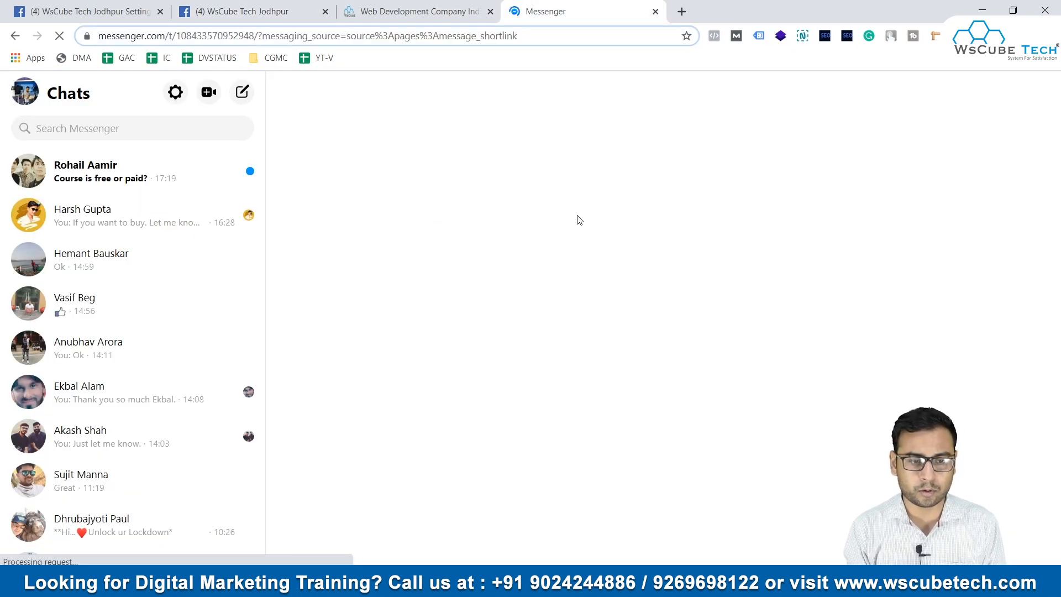
left_click(311, 37)
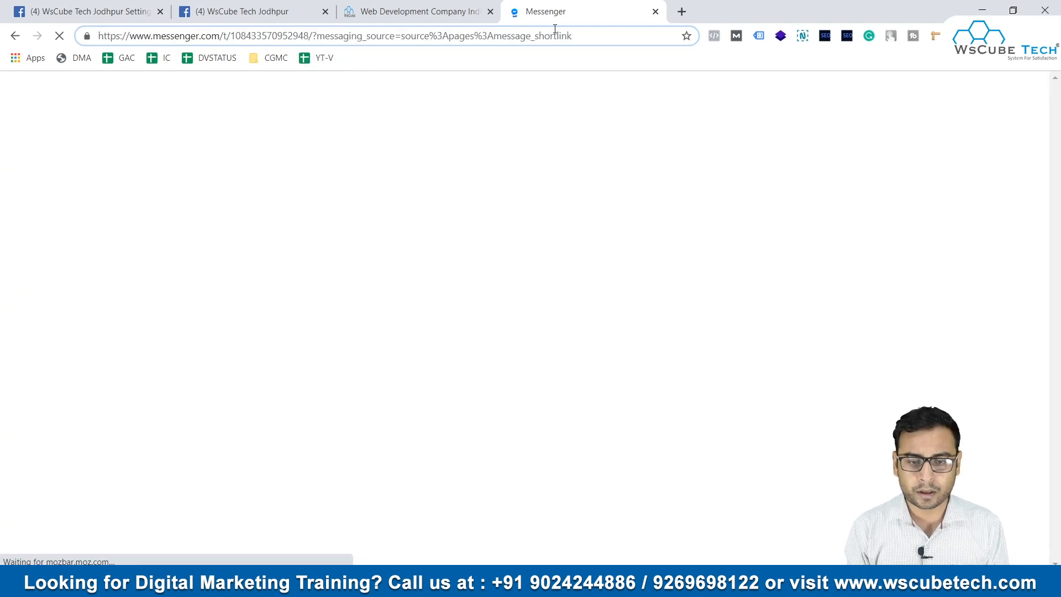
left_click(592, 29)
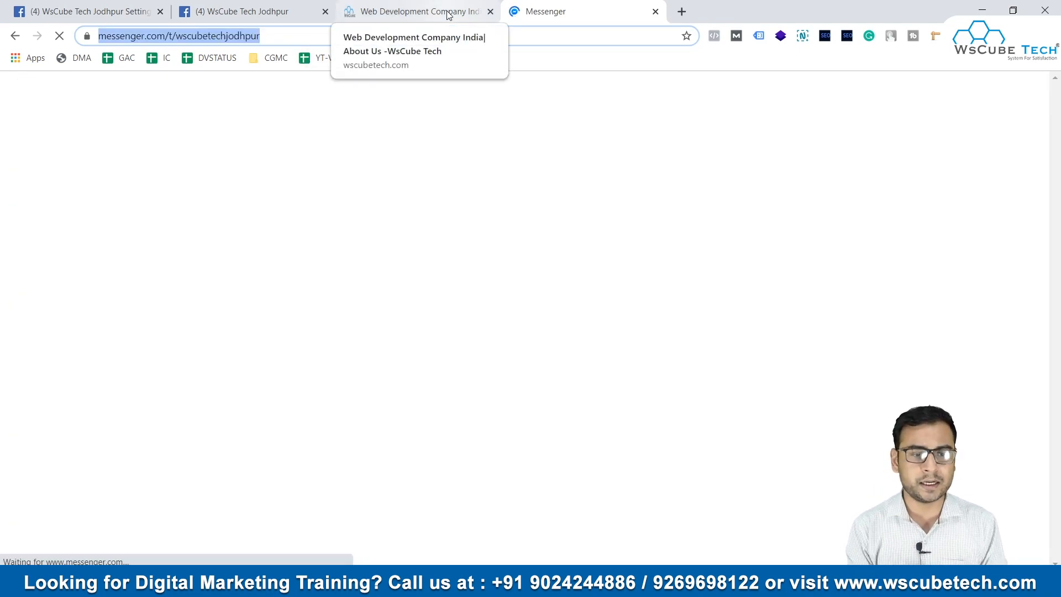
left_click(539, 35)
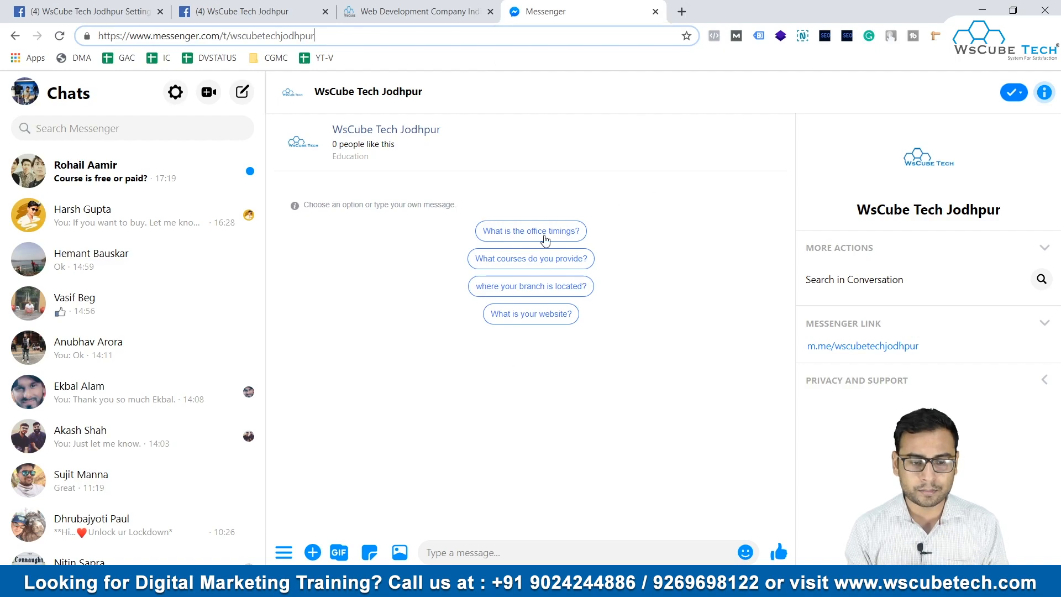
Step: Edit the frequently asked questions again and delete the first three, about office timings, courses and branch location
left_click(447, 8)
left_click(241, 9)
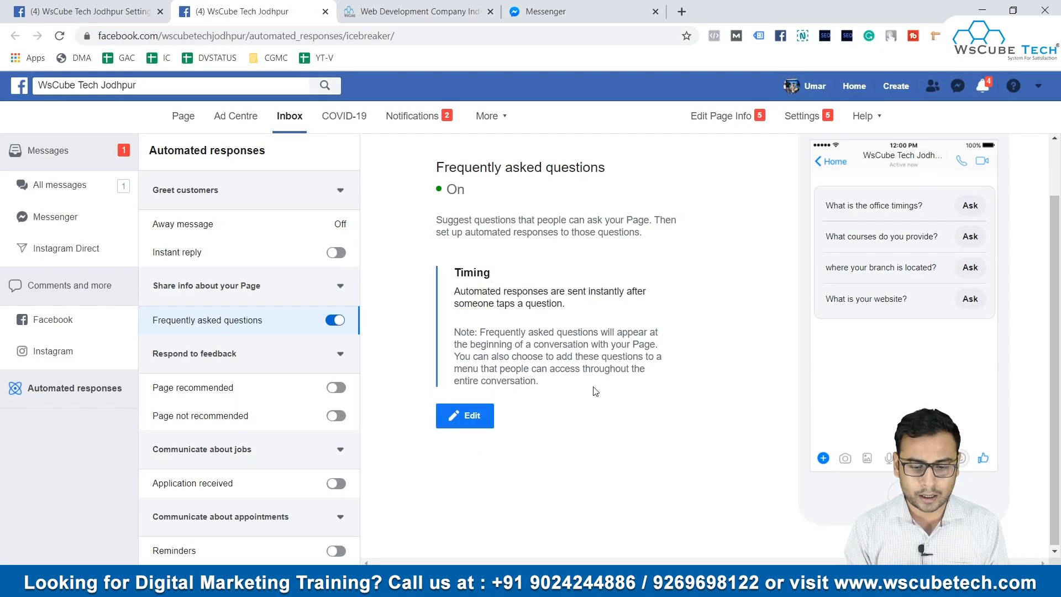
left_click(459, 416)
scroll(667, 420, "down", 15)
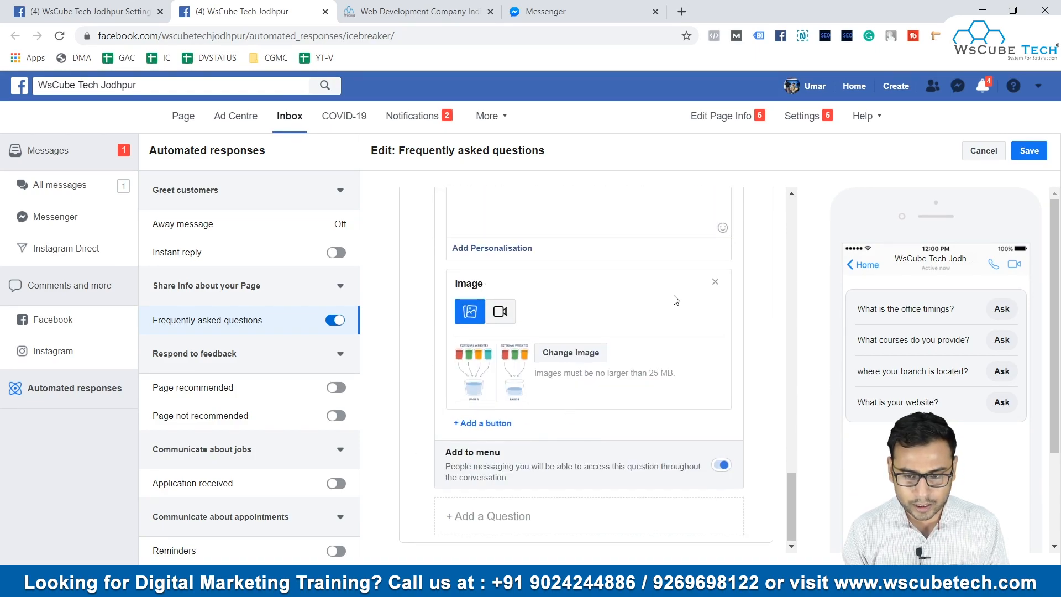
scroll(675, 300, "up", 3)
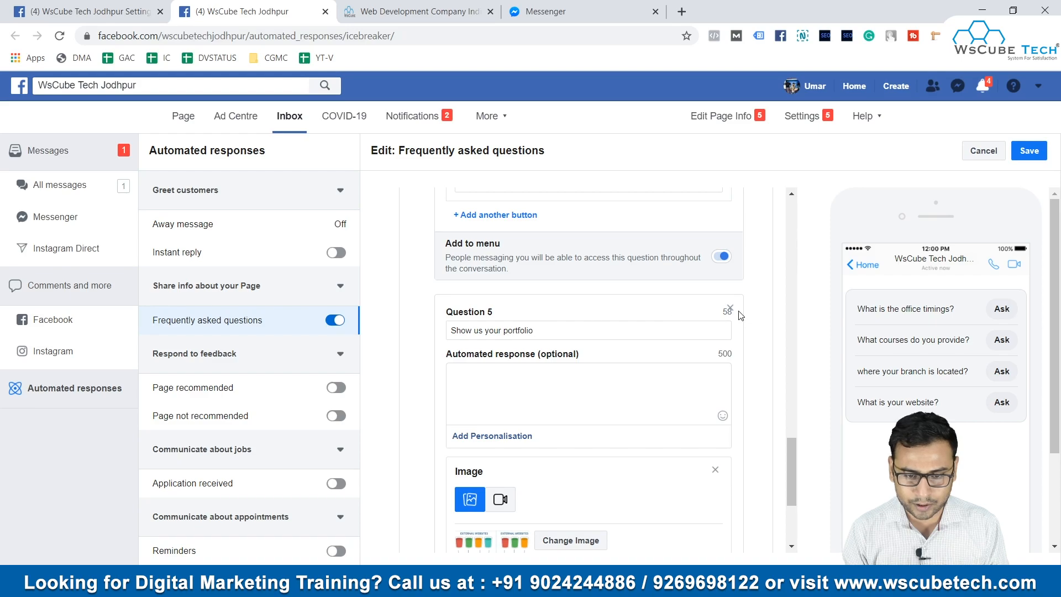
scroll(740, 315, "up", 10)
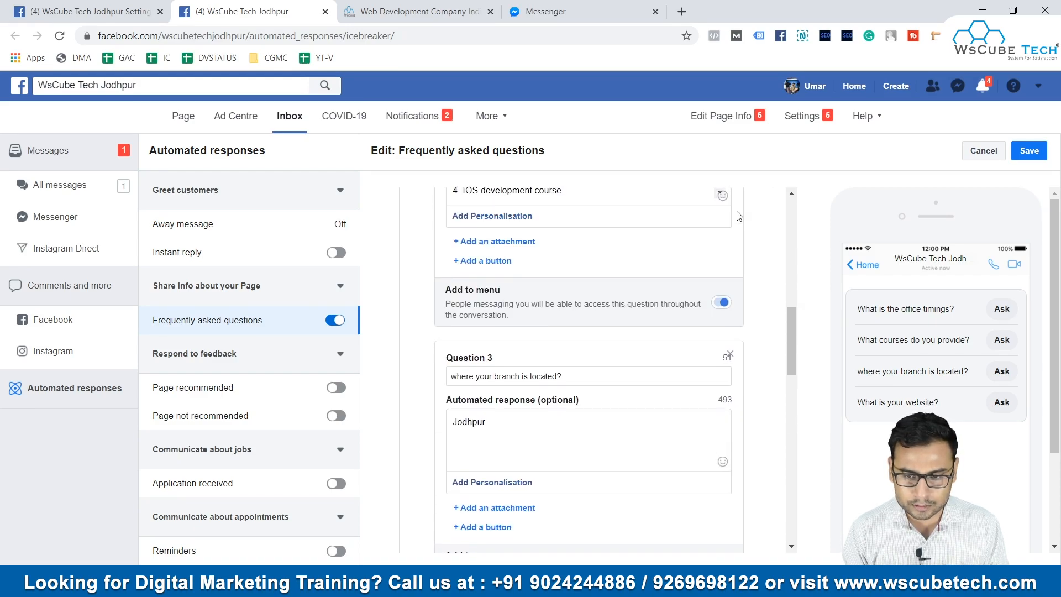
scroll(739, 216, "up", 8)
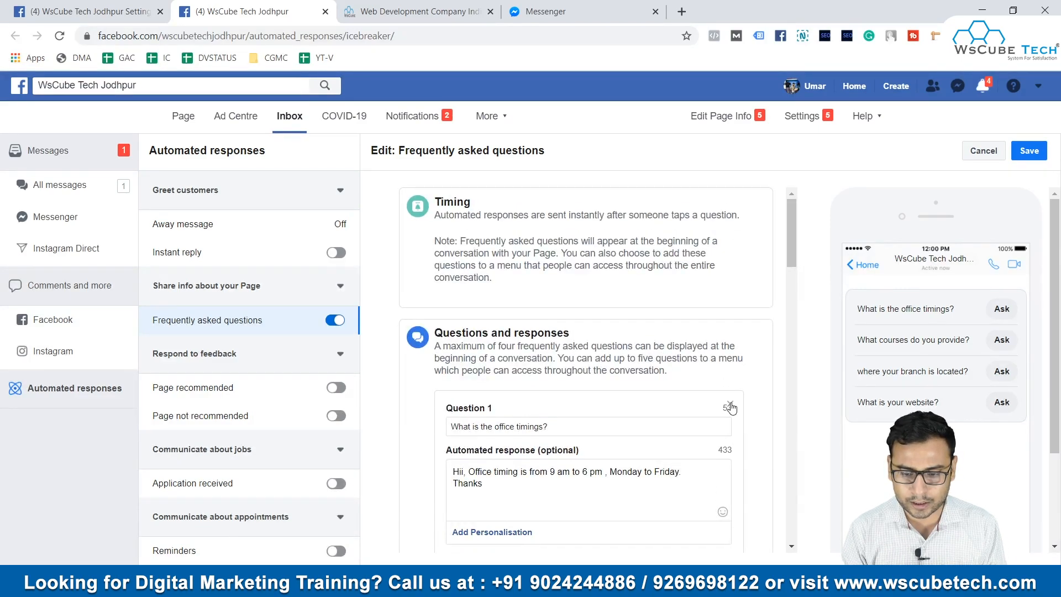
left_click(730, 406)
left_click(730, 405)
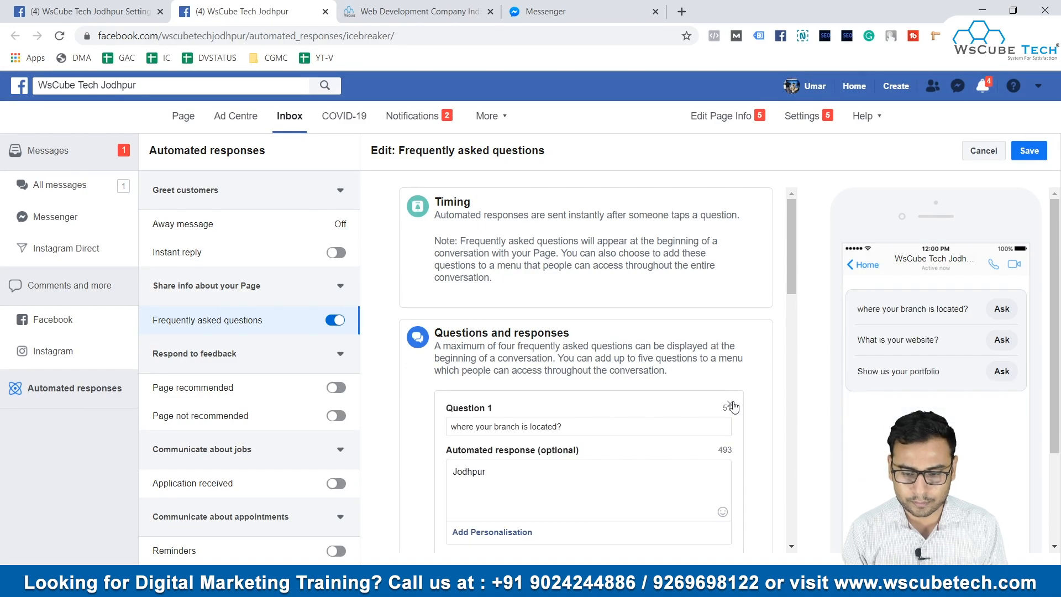
left_click(731, 405)
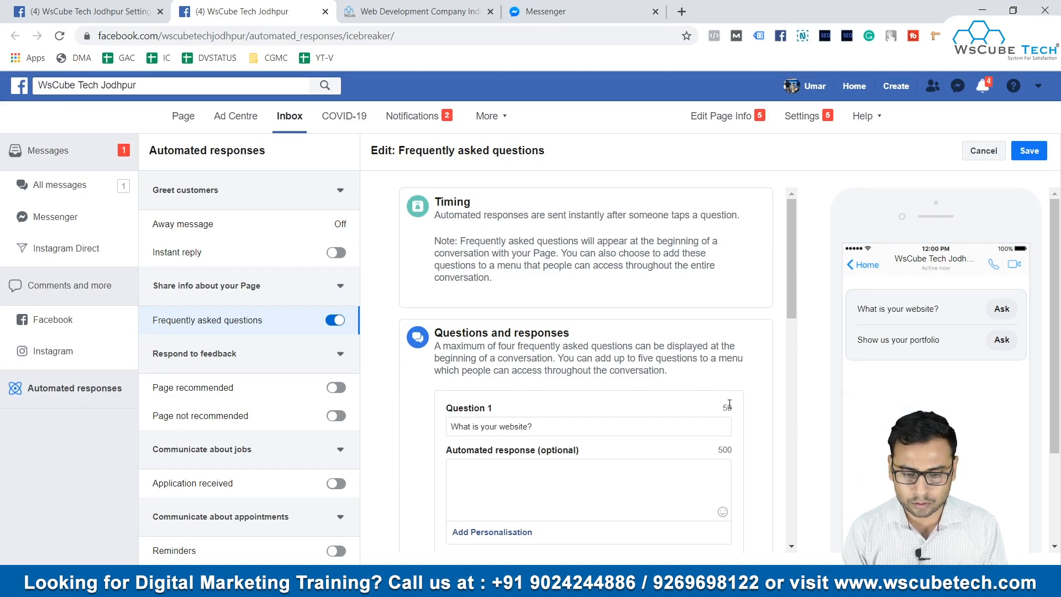
Step: Add a question mark to "Show us your portfolio" and enter "Here is your portfolio" as its automated response
scroll(709, 284, "down", 2)
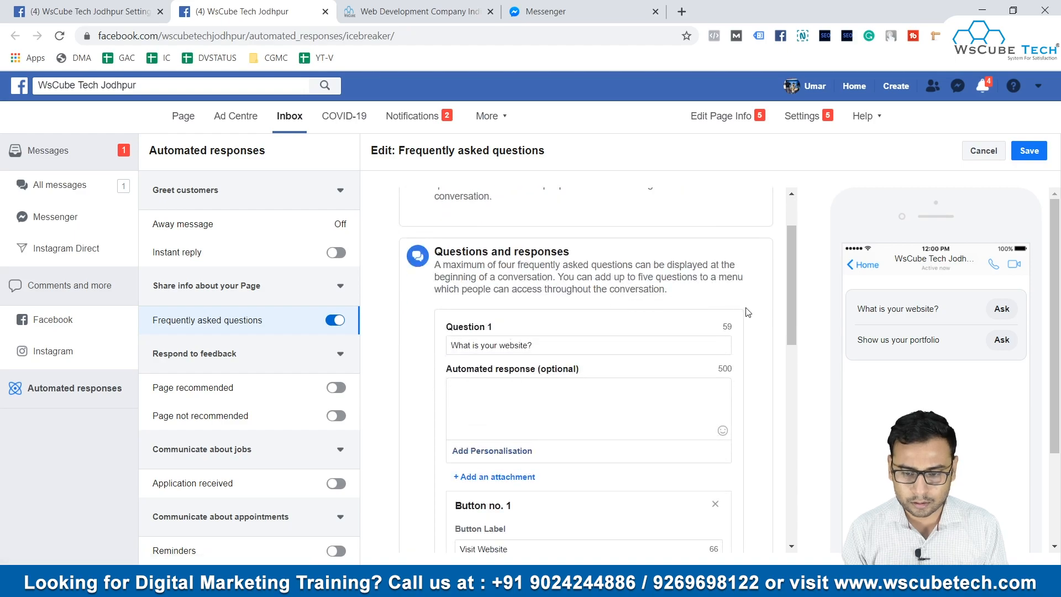
scroll(745, 324, "down", 3)
scroll(645, 367, "down", 3)
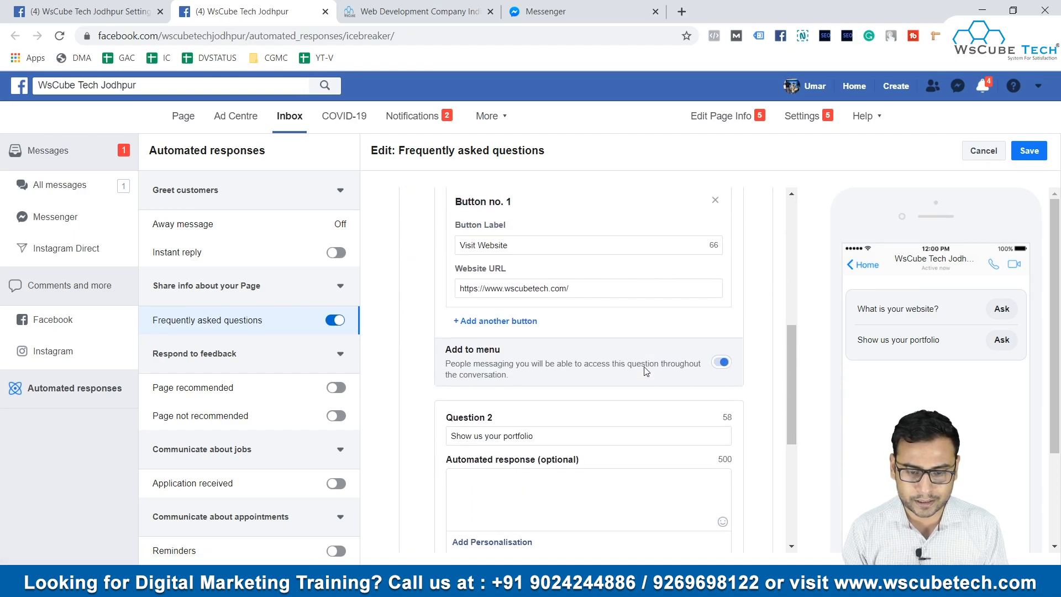
scroll(645, 367, "down", 4)
left_click(550, 224)
type("?")
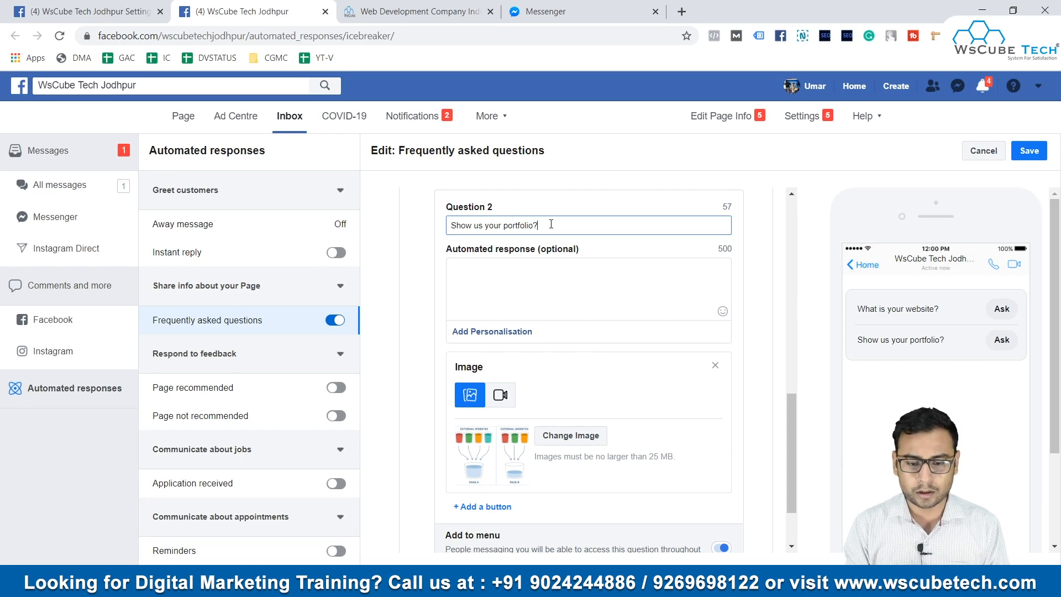
left_click(530, 285)
type("Here is your portfolio")
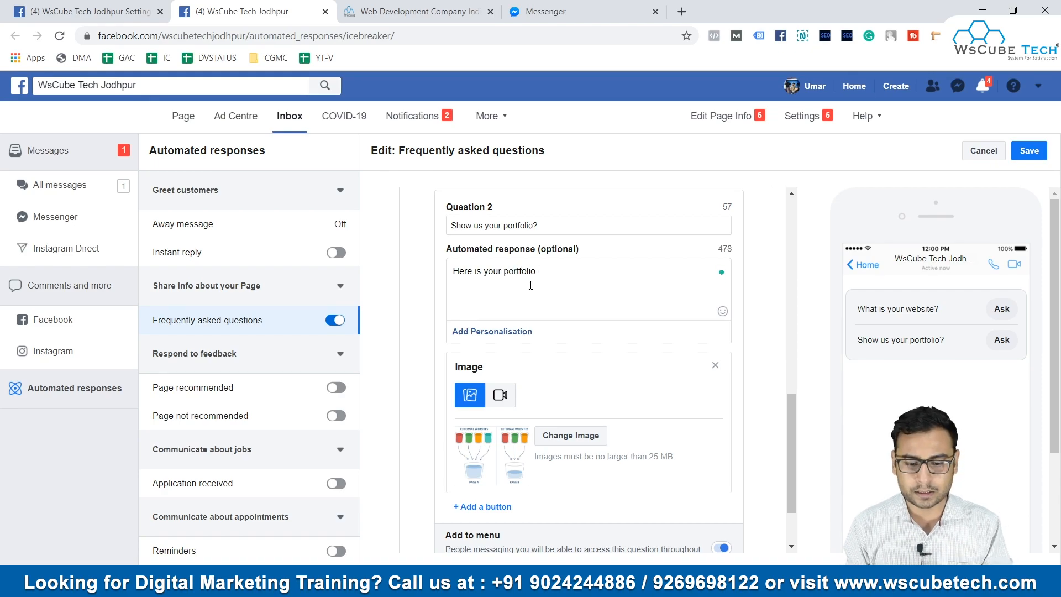
scroll(468, 283, "down", 2)
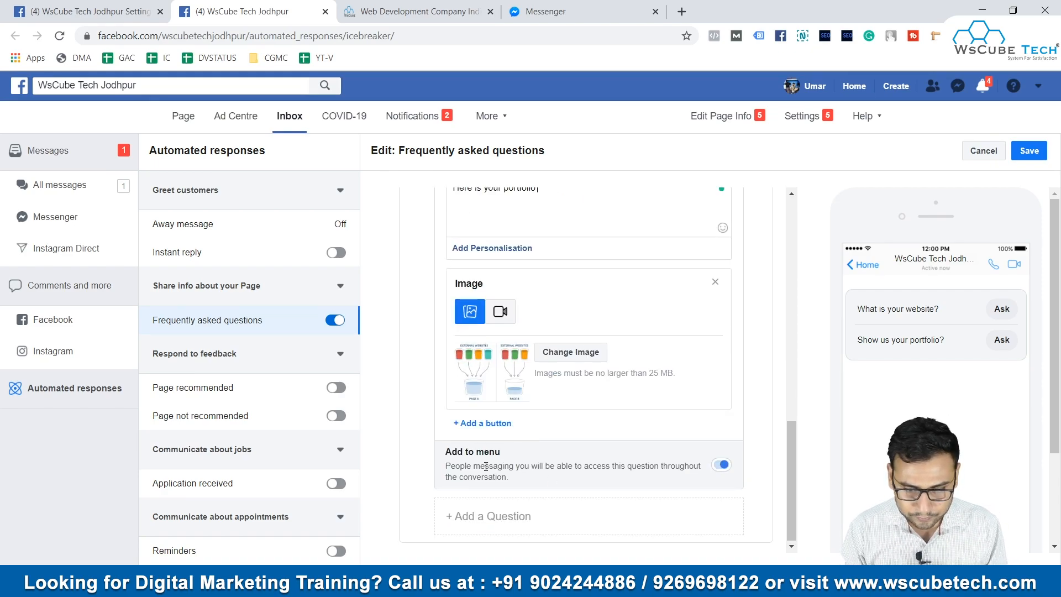
Step: Save the edited frequently asked questions and reload the WsCube Tech Jodhpur conversation in Messenger
left_click(1028, 150)
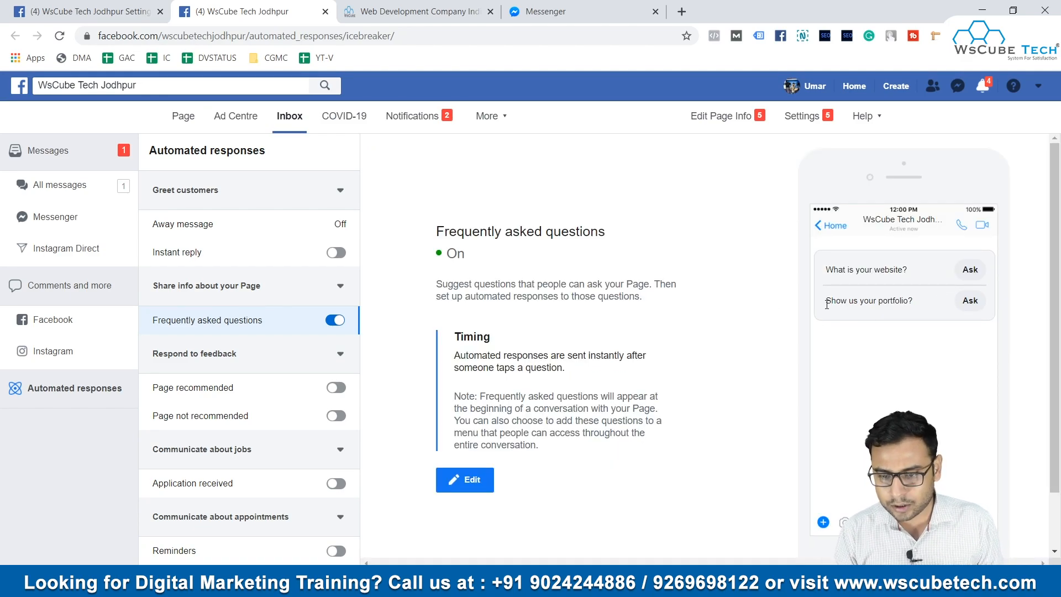
left_click(602, 8)
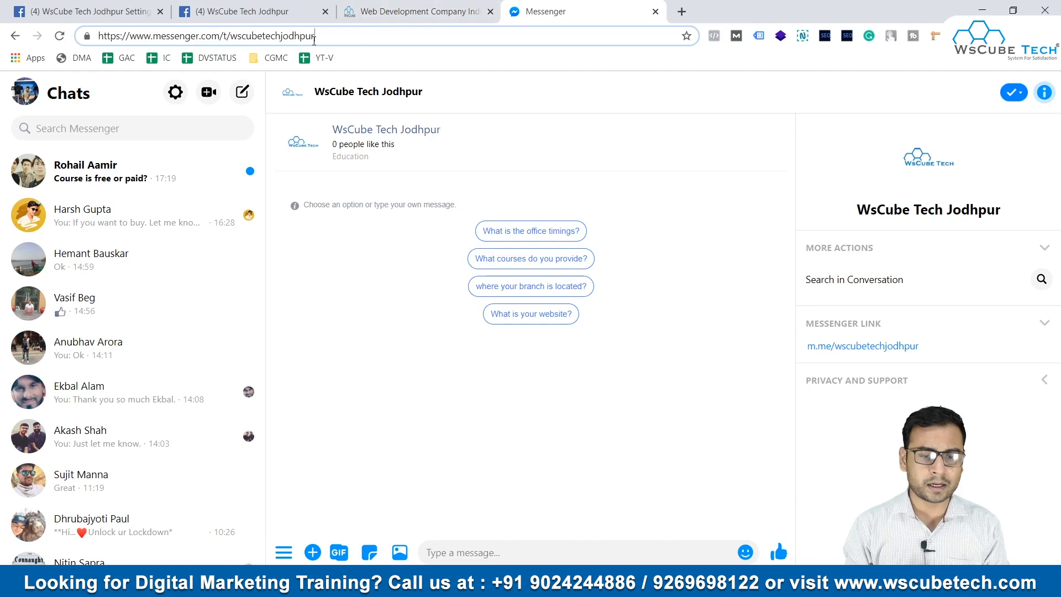
left_click(336, 36)
key("Return")
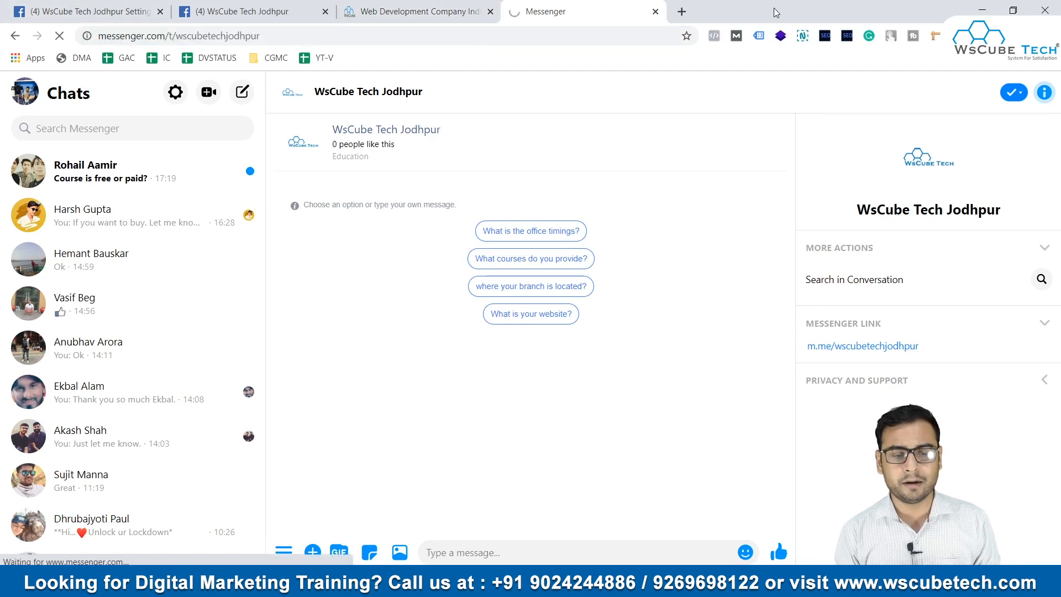
Step: Recheck the frequently asked questions preview, then ask "Show us your portfolio?" in the Messenger conversation and review the automated reply
left_click(239, 9)
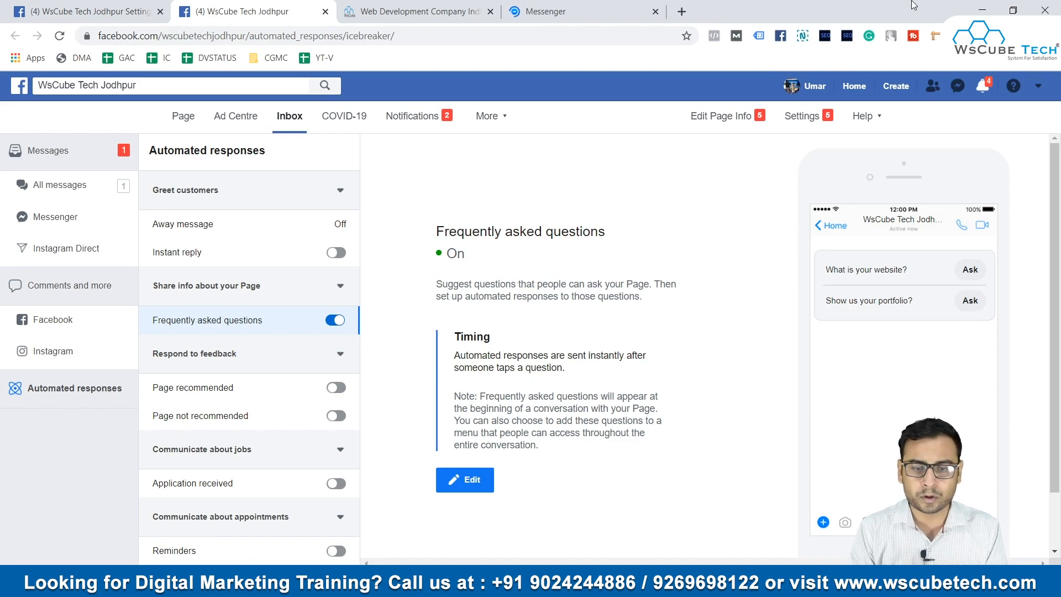
left_click(533, 11)
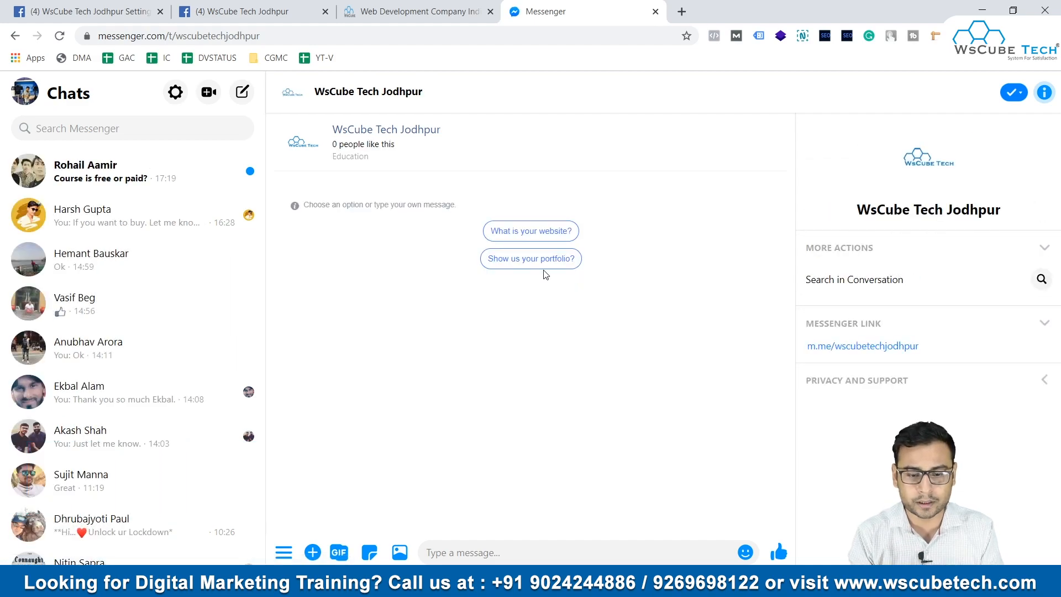
left_click(517, 260)
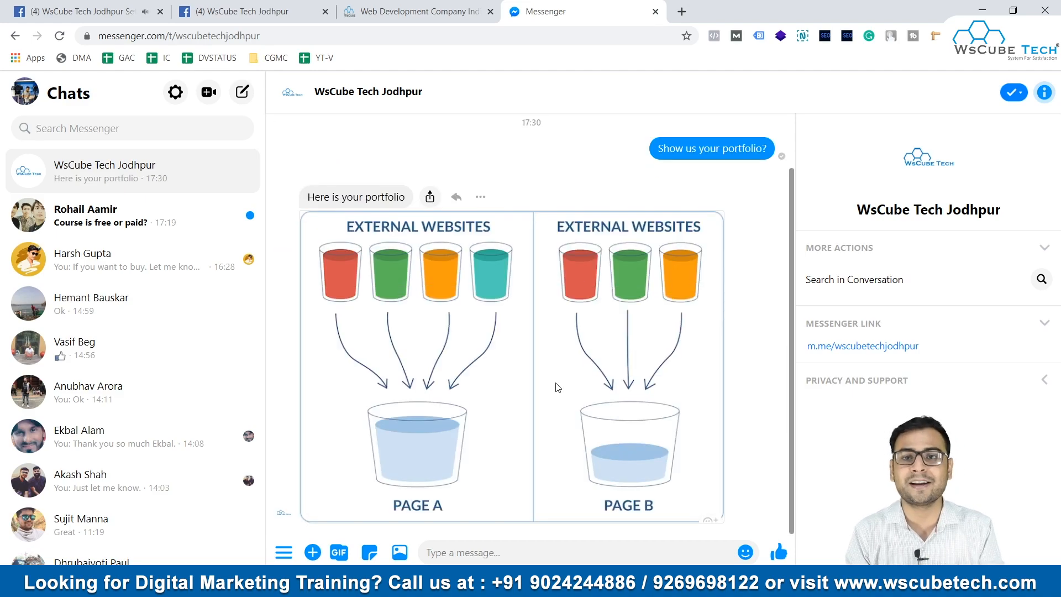
scroll(627, 419, "up", 1)
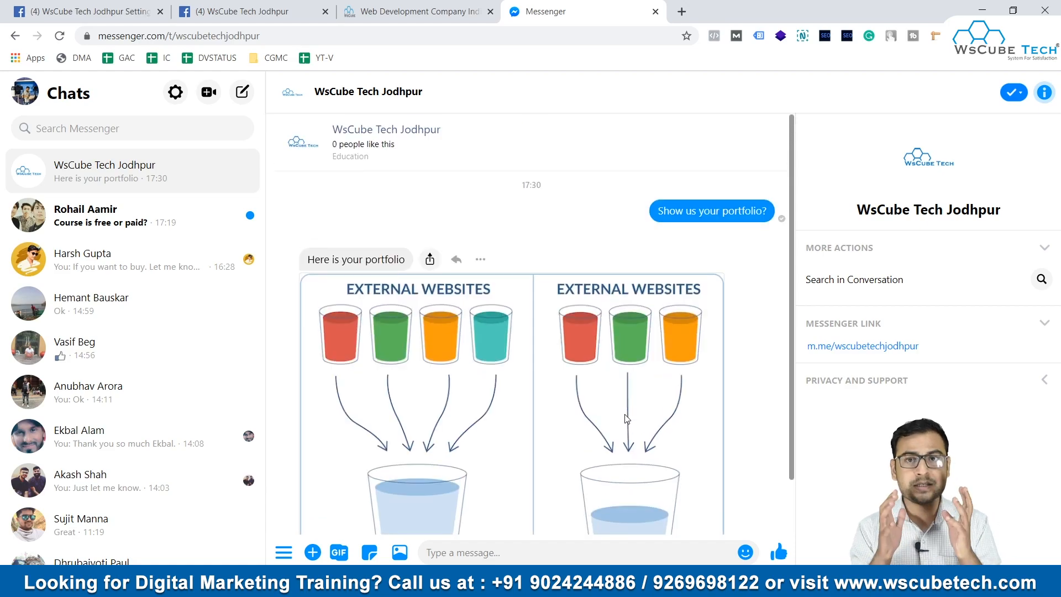